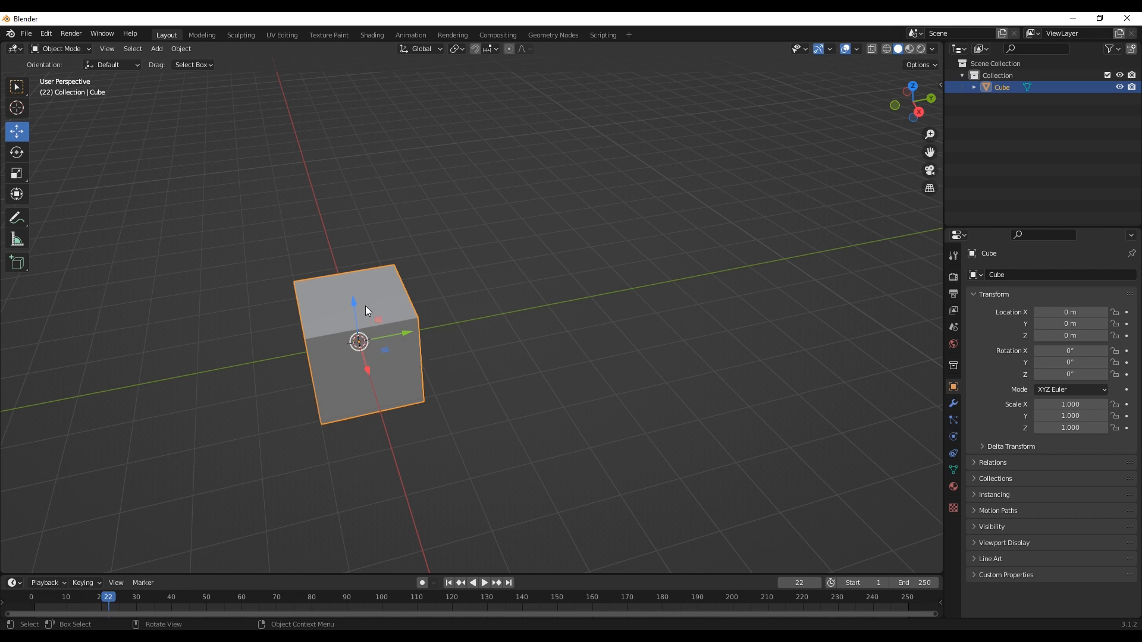
mouse_move(405, 330)
mouse_down()
mouse_move(874, 238)
mouse_move(422, 357)
mouse_move(714, 274)
mouse_move(424, 356)
mouse_move(676, 280)
mouse_move(392, 343)
mouse_up()
right_click(391, 343)
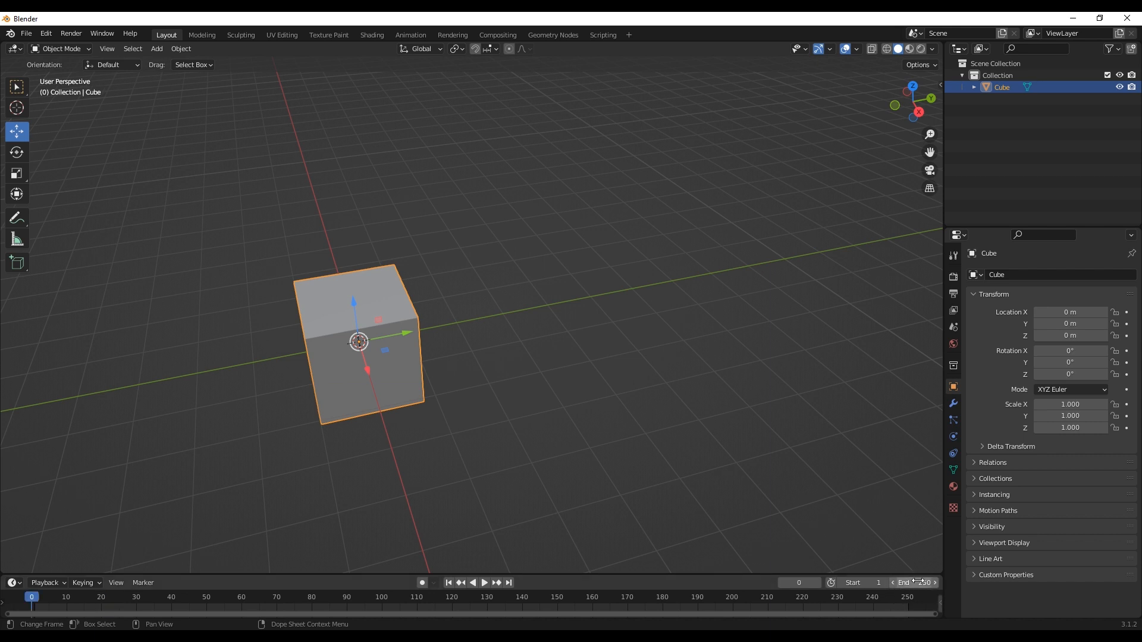
mouse_move(917, 585)
mouse_down()
mouse_move(952, 585)
mouse_move(916, 584)
mouse_up()
key(space)
drag(75, 597, 420, 576)
key(space)
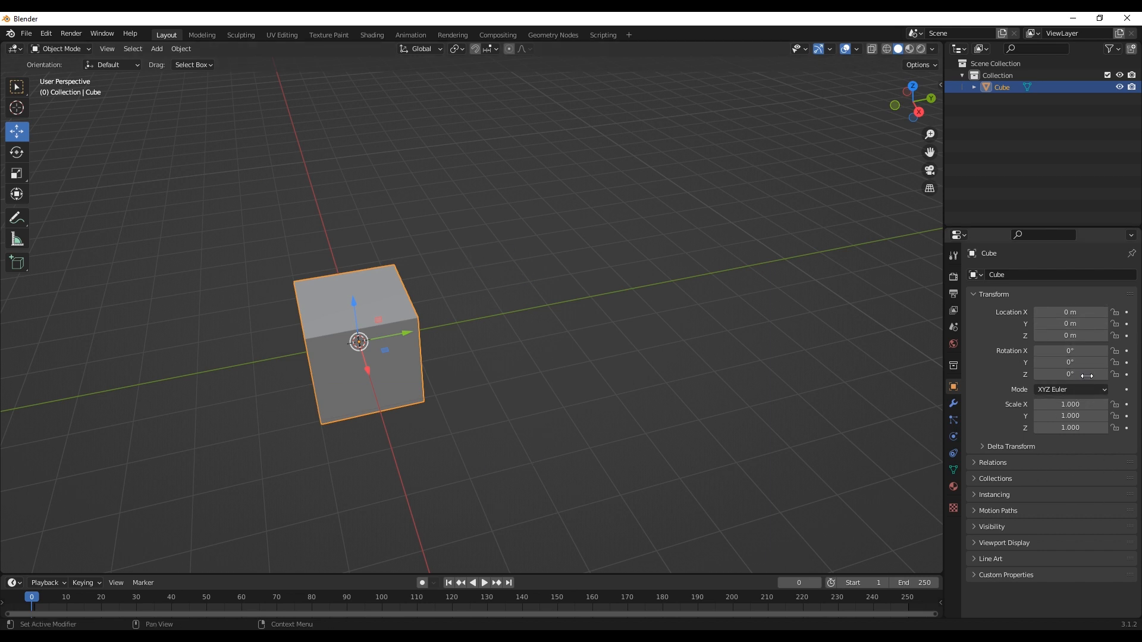
- Try keyframing the cube's Y rotation at 0° on frame 0 and scrub ahead on the timeline
click(1127, 362)
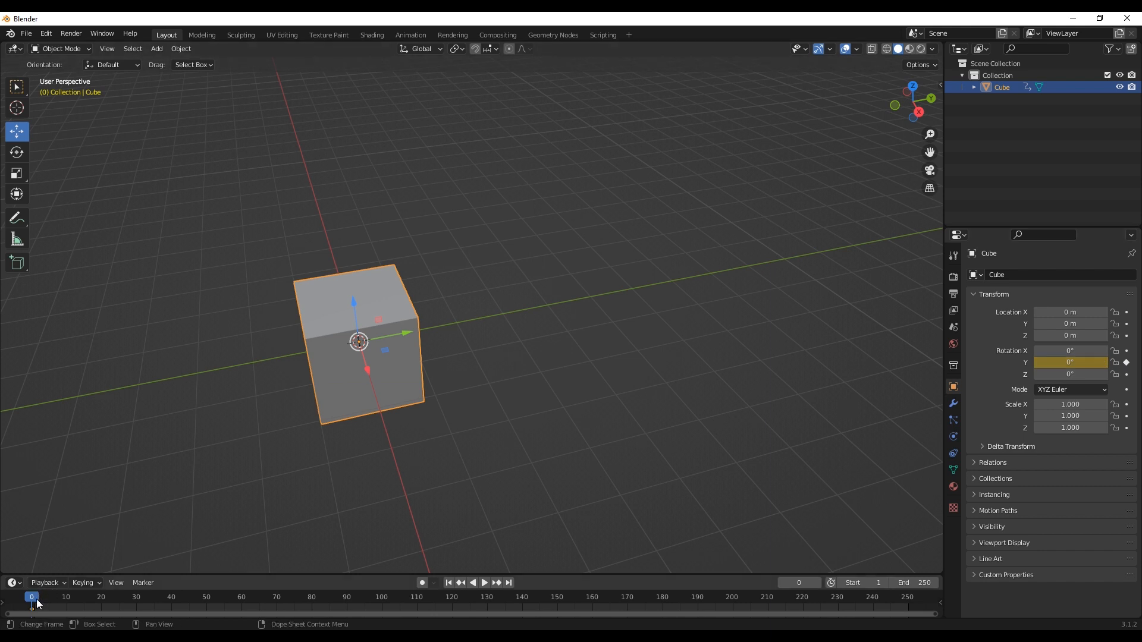
drag(33, 598, 57, 601)
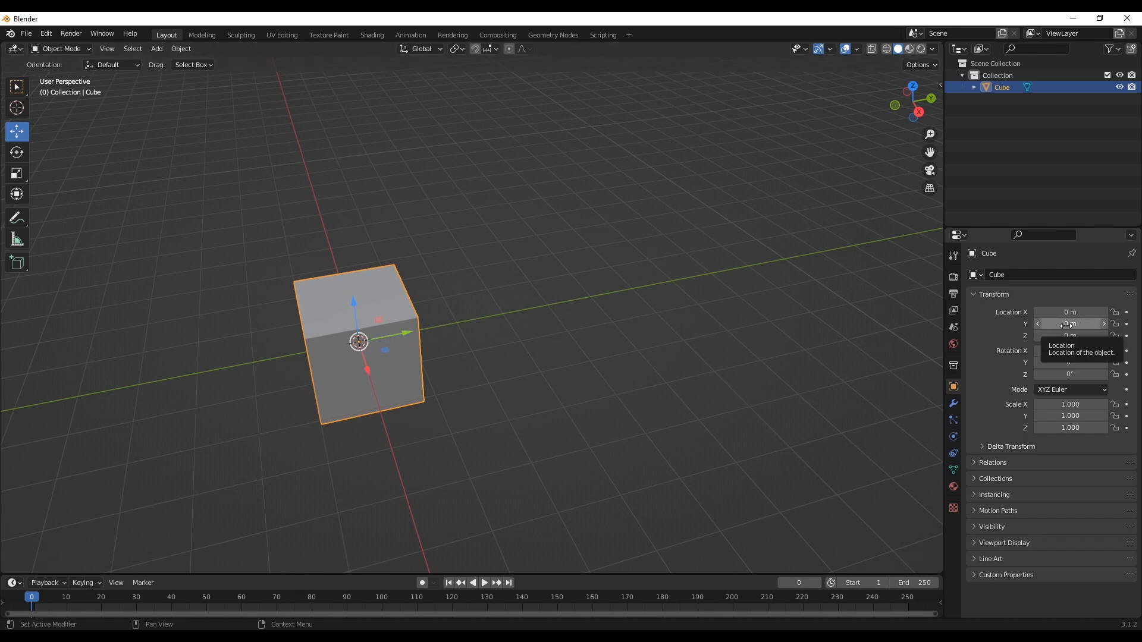
- Keyframe the cube's Y location at 0 m on frame 0
click(1127, 324)
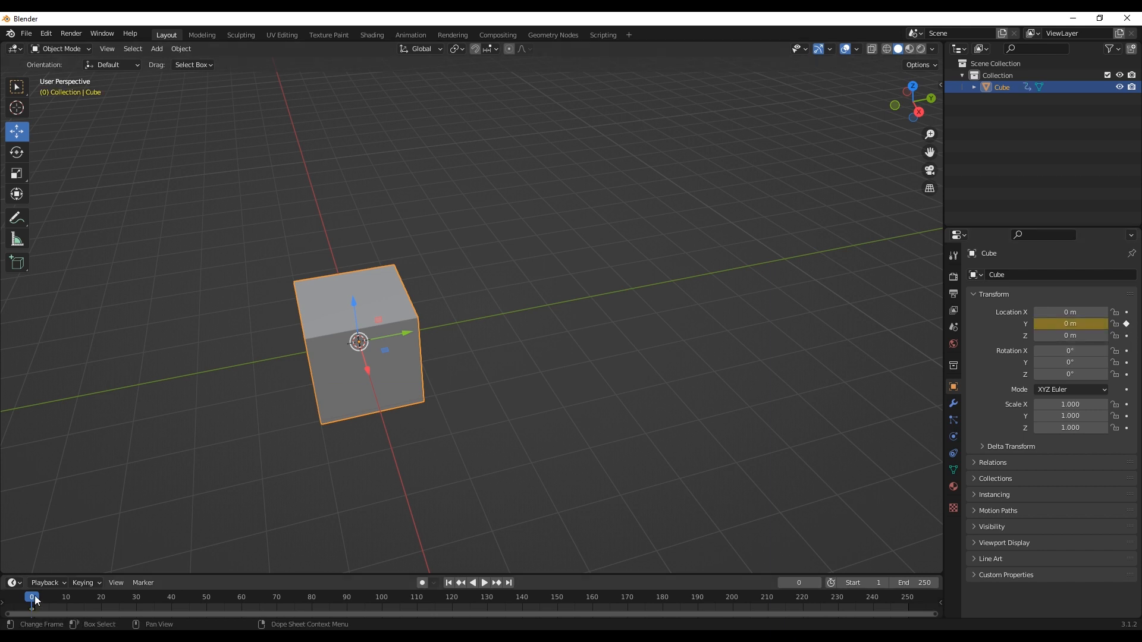
key(space)
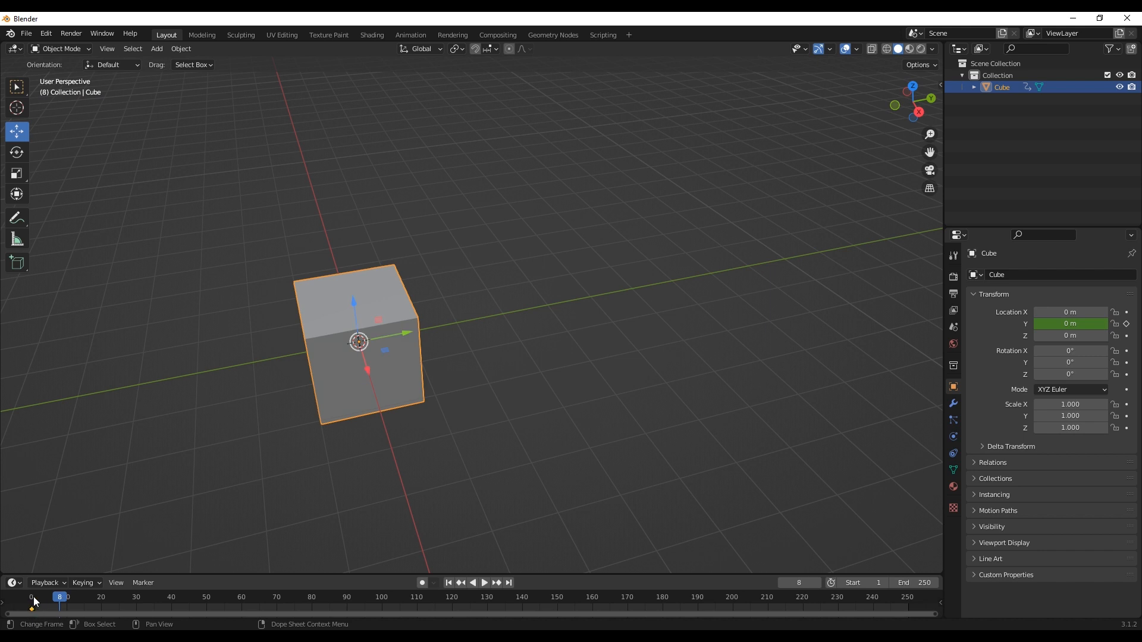
click(33, 597)
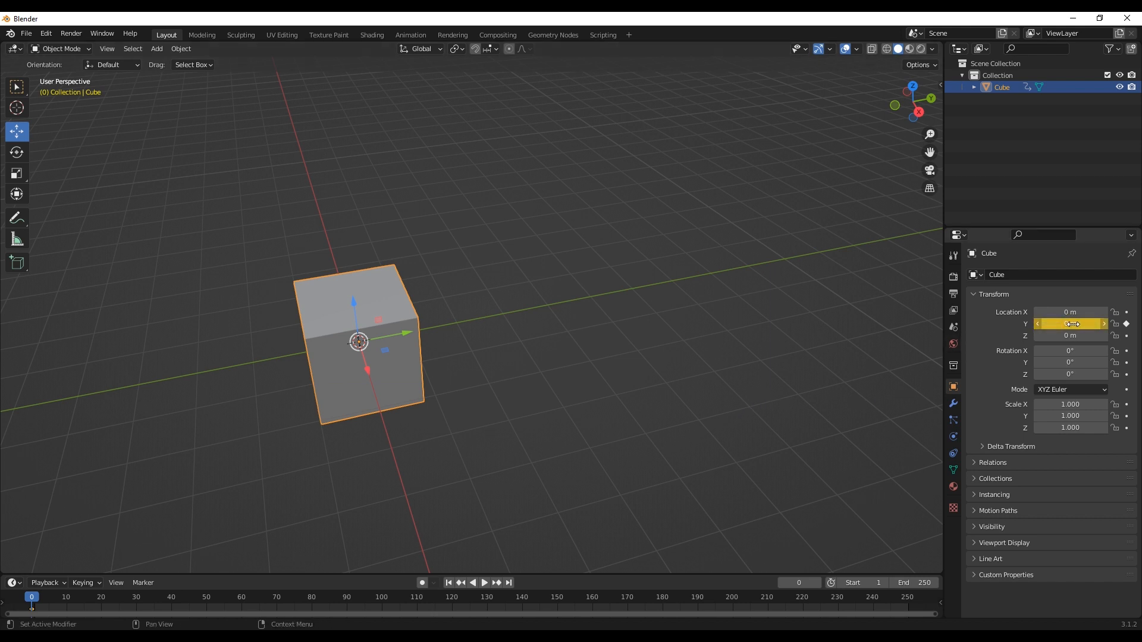
- Go to frame 90, move the cube to about 12.17 m on Y, and keyframe its Y location there
key(space)
drag(224, 610, 352, 599)
key(space)
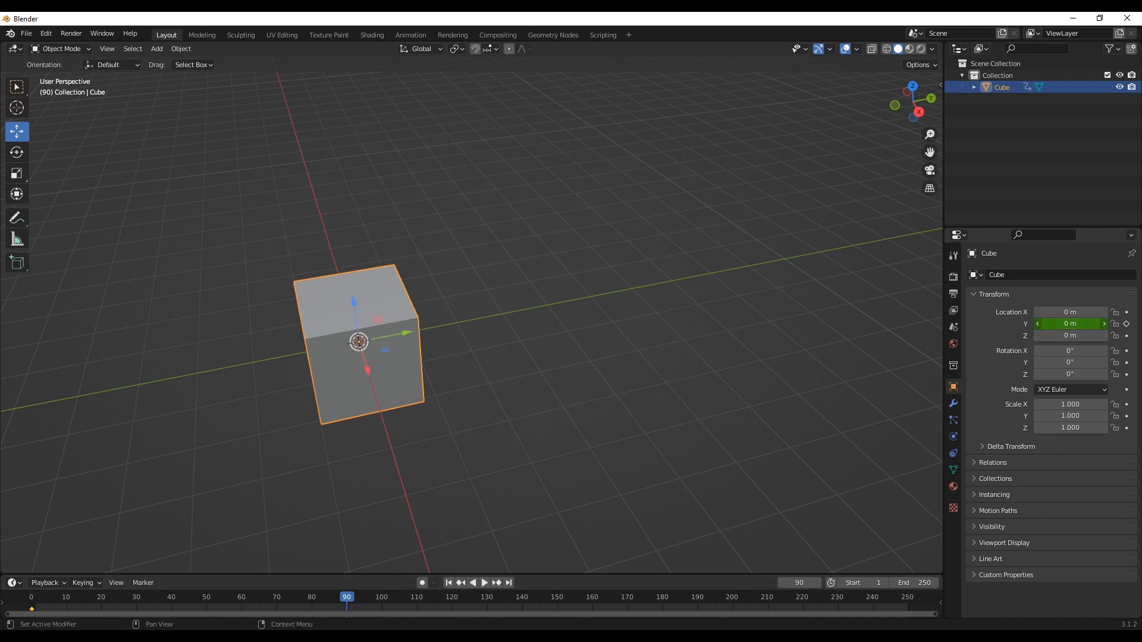
drag(1070, 323, 1124, 326)
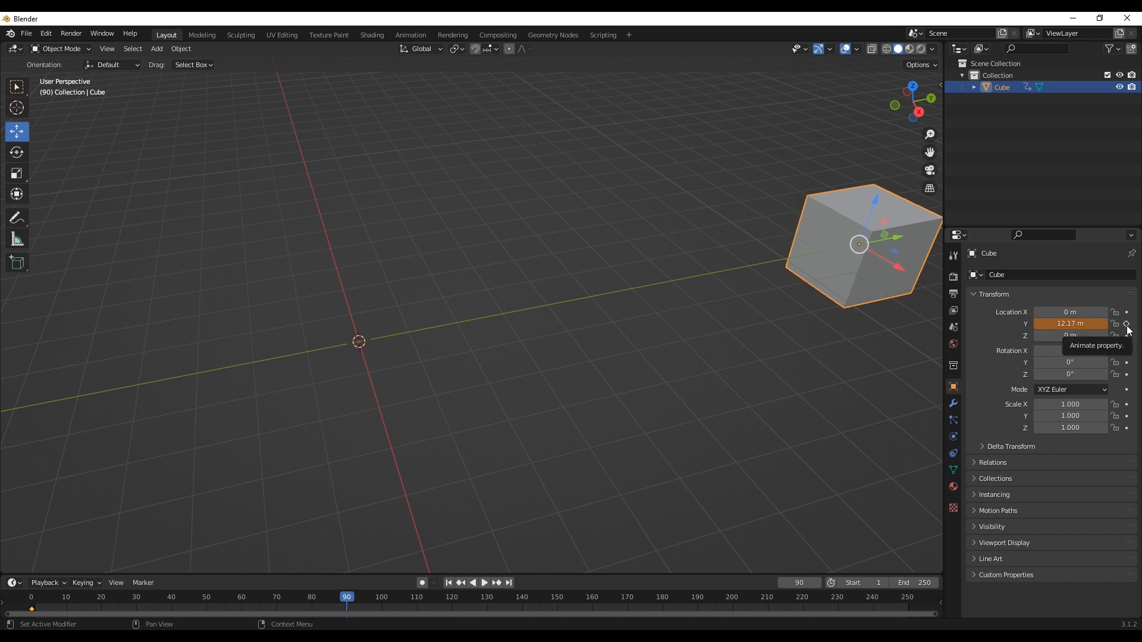
click(1126, 325)
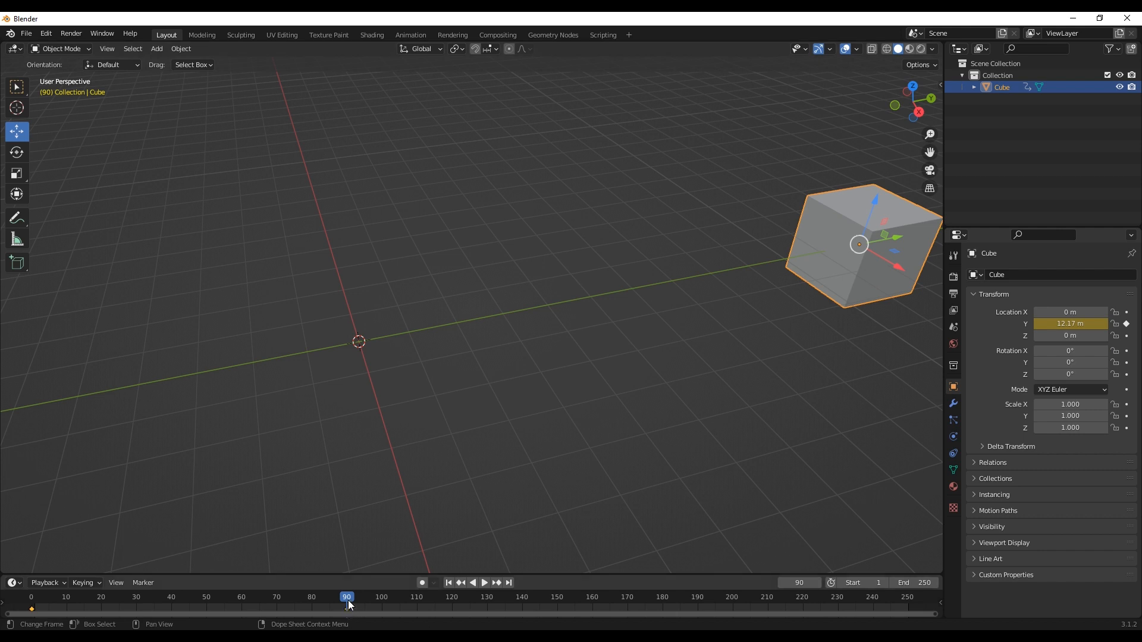
- Play the cube's animation from the first frame past the frame 90 keyframe to check its movement
click(448, 582)
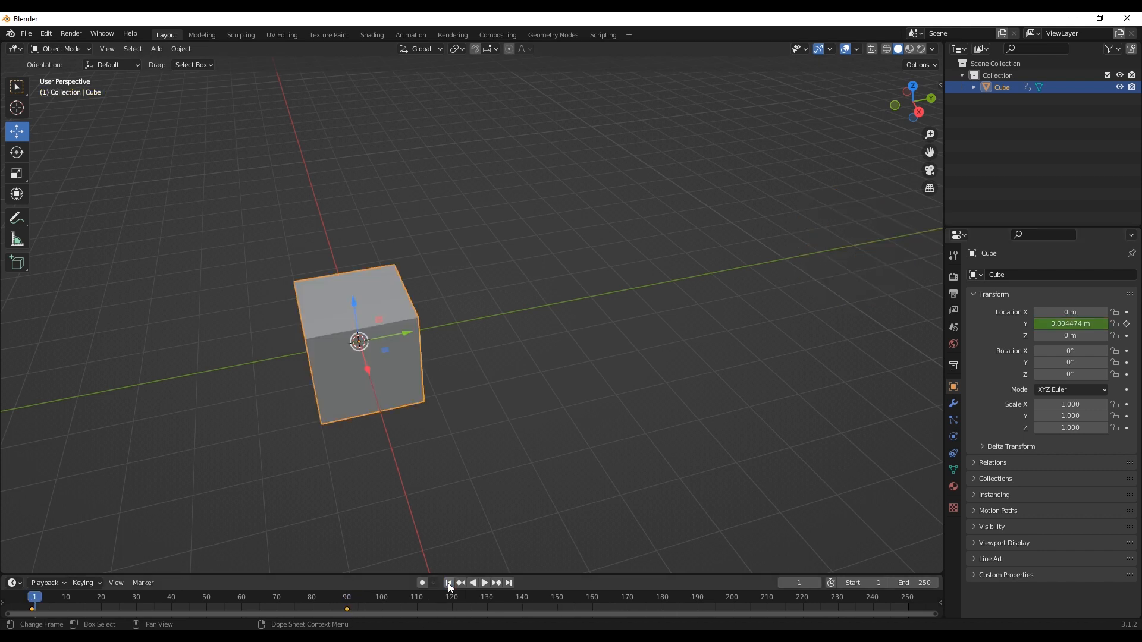
click(484, 584)
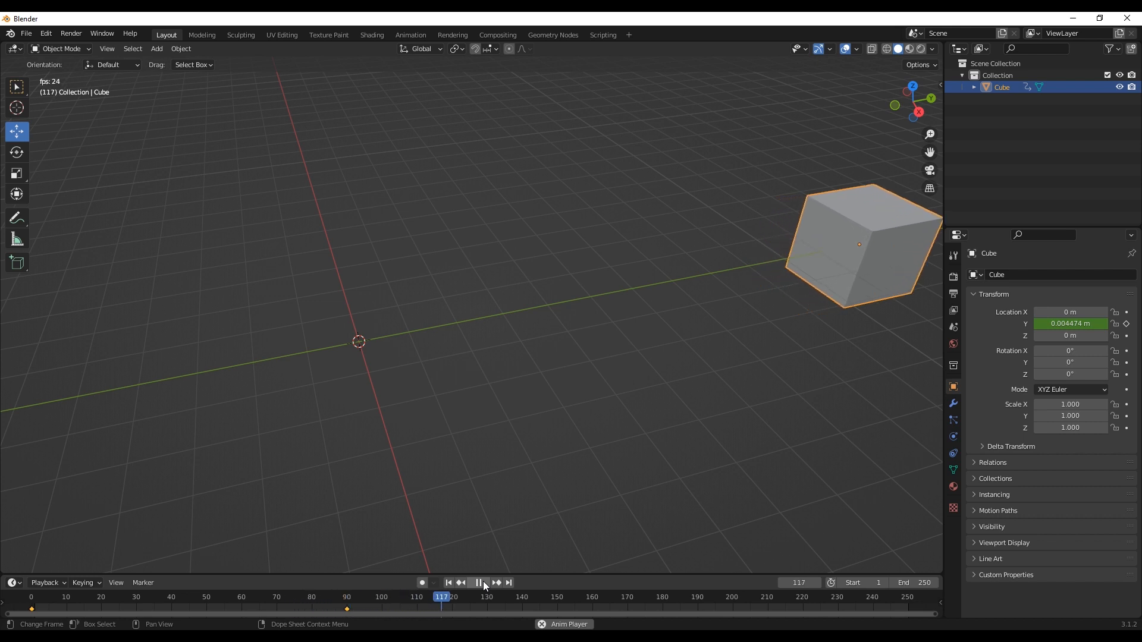
click(484, 583)
- Go to frame 180, set the cube's Y location to 0 m, and keyframe it
click(347, 601)
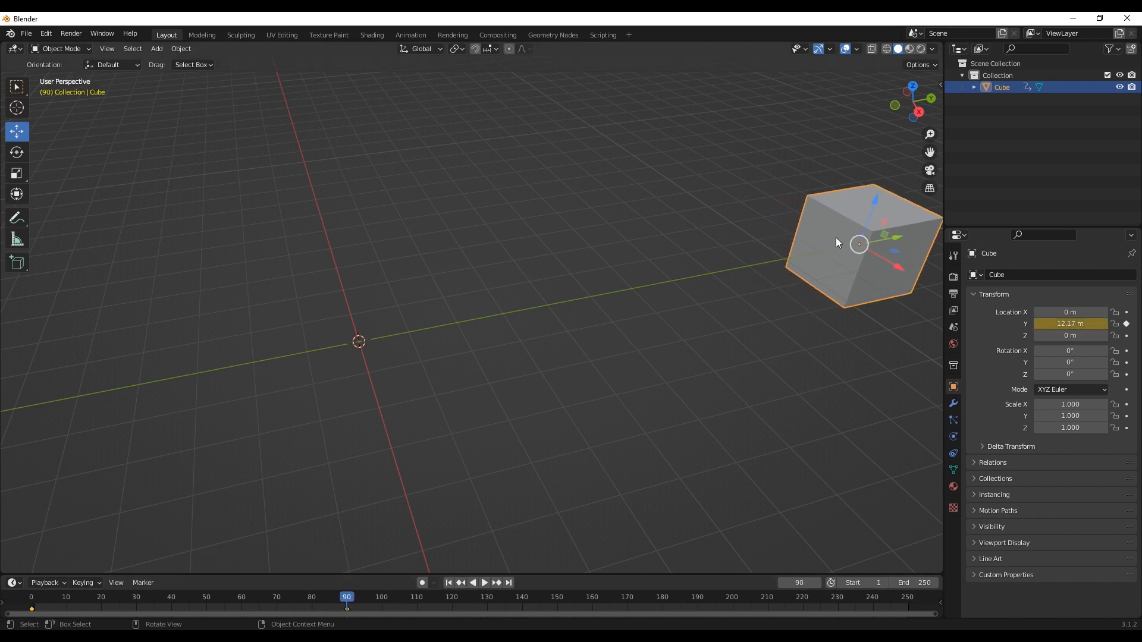
drag(349, 597, 663, 605)
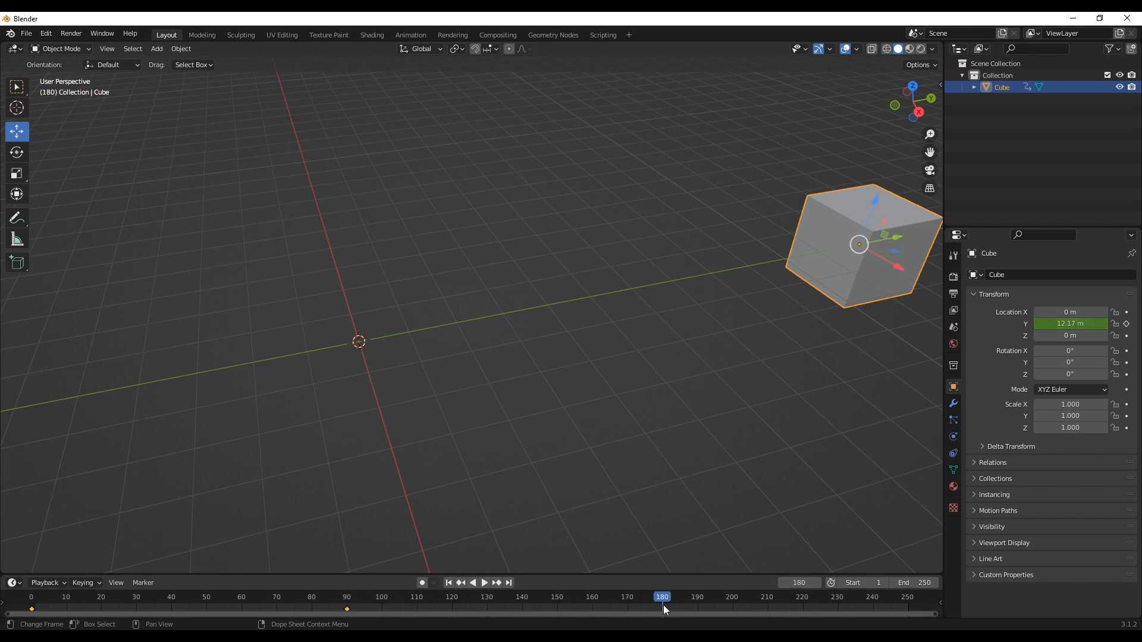
click(1069, 324)
text(0)
key(Return)
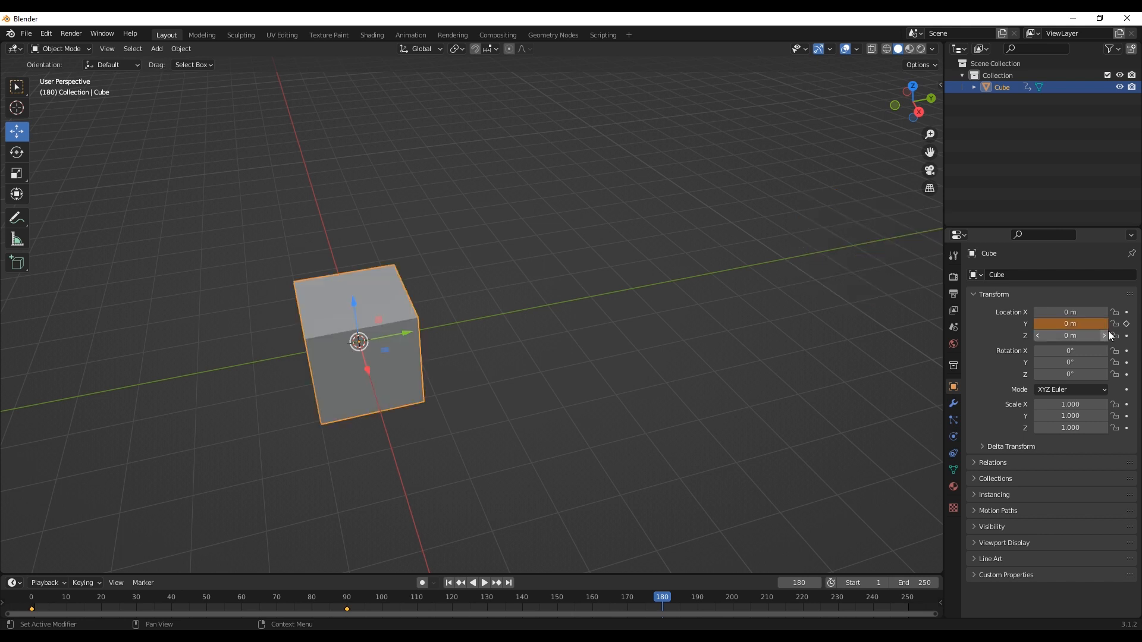
click(1126, 325)
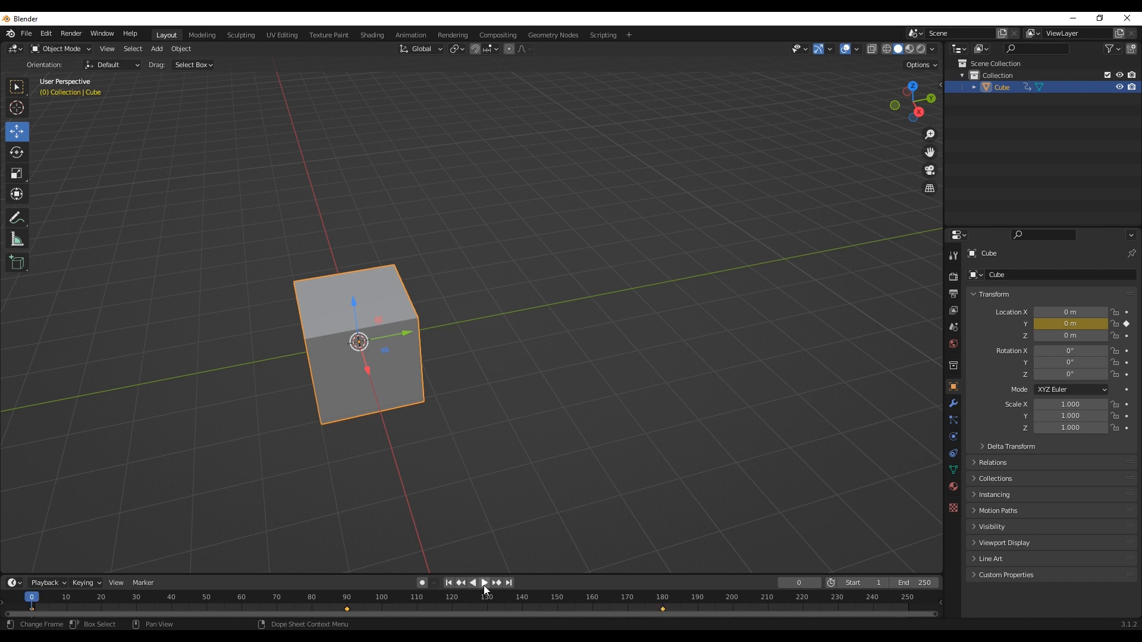
- Play back the cube's animation out along Y and toward its starting point, and stop playback
click(484, 584)
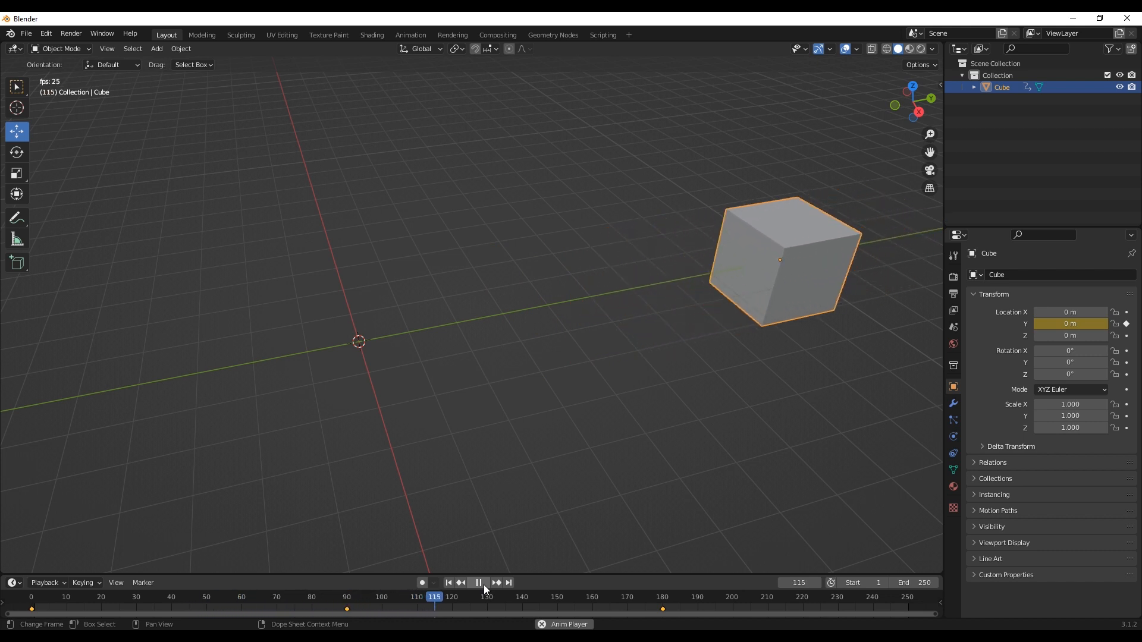
key(Escape)
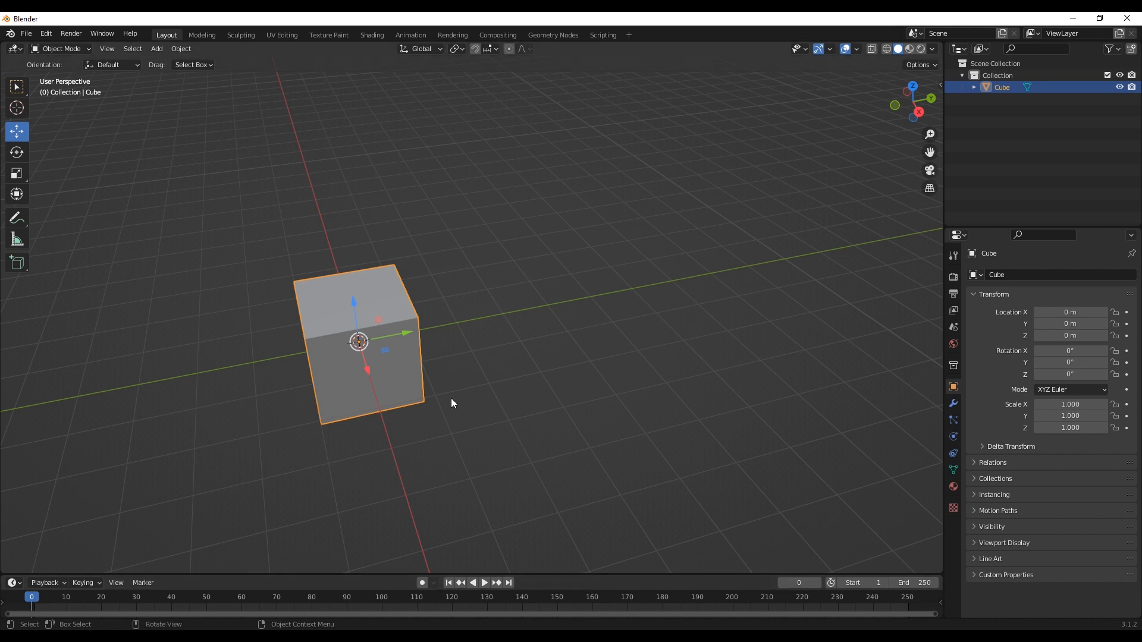
- Insert a Location keyframe for the cube at frame 0 and turn on auto keying
key(i)
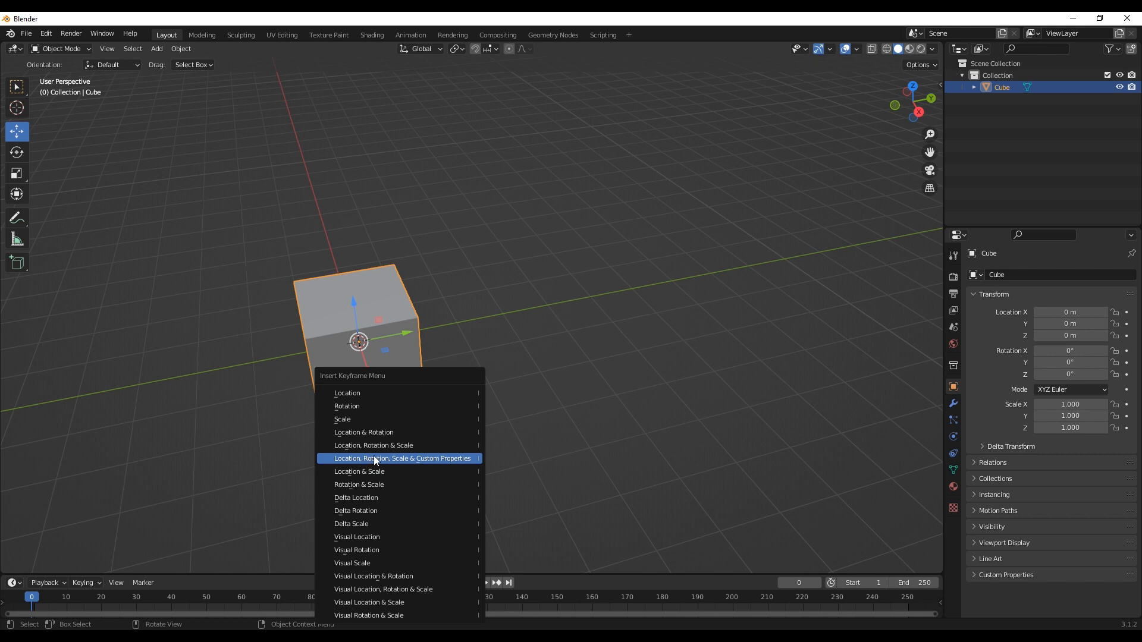
click(363, 394)
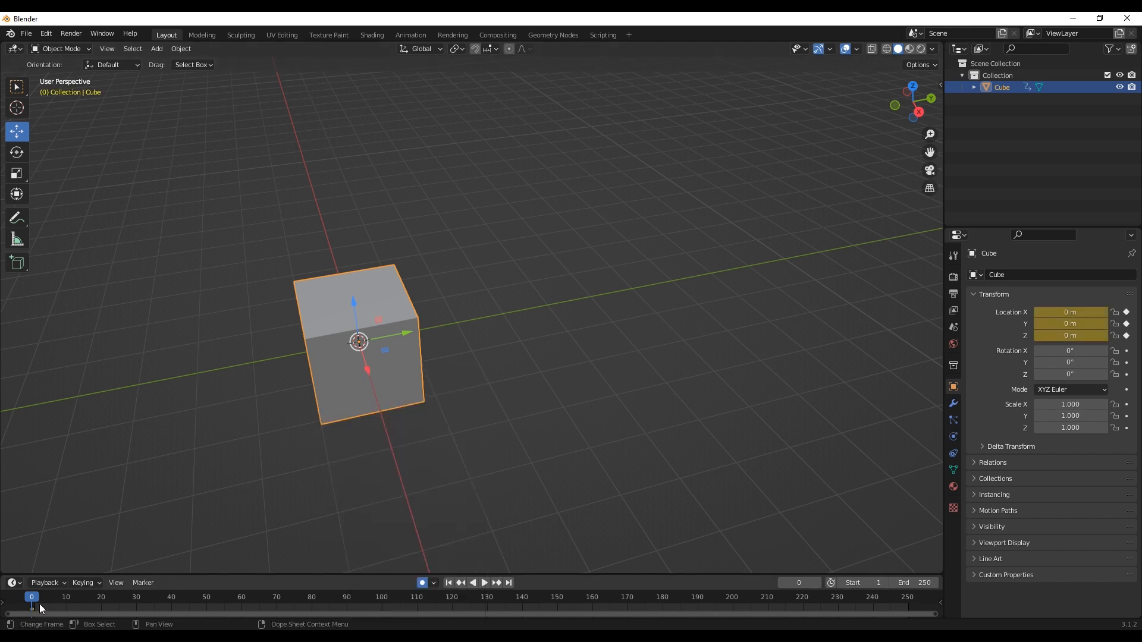
key(space)
drag(37, 602, 31, 603)
click(421, 582)
key(space)
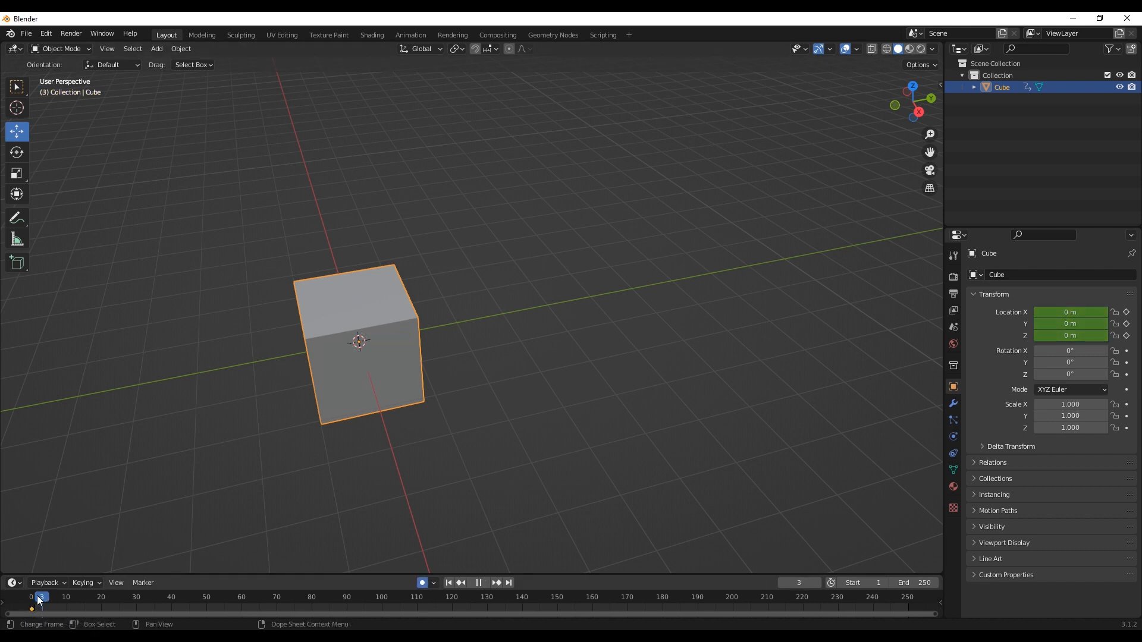
- Auto-key the cube at frame 90 by moving it about 10.69 m along the positive Y axis
drag(255, 589, 341, 586)
key(space)
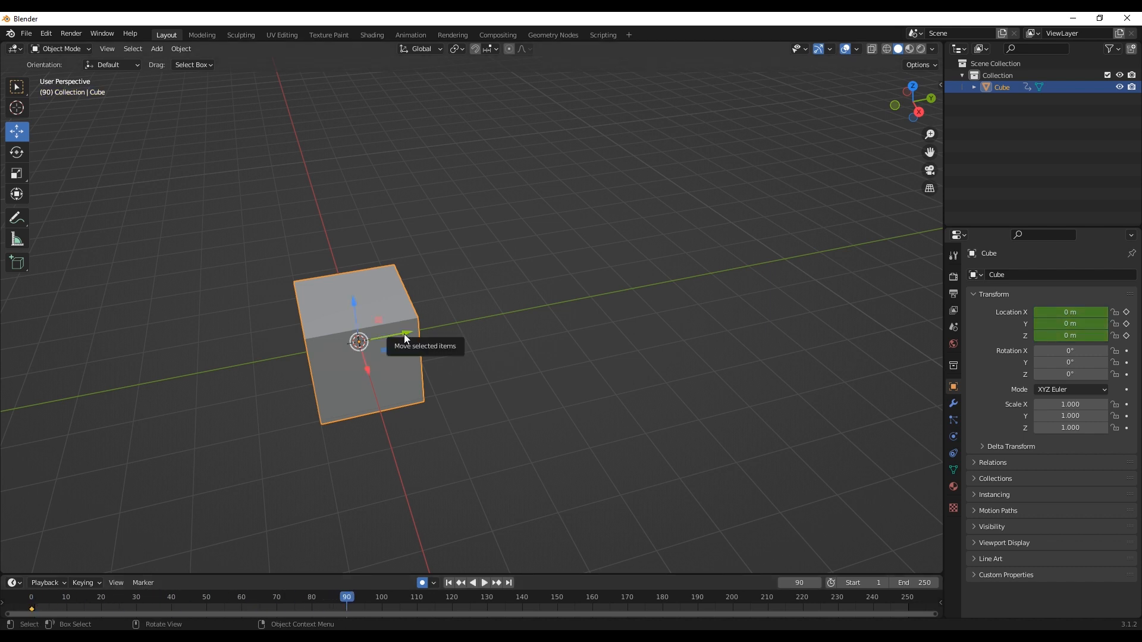
drag(405, 337, 873, 238)
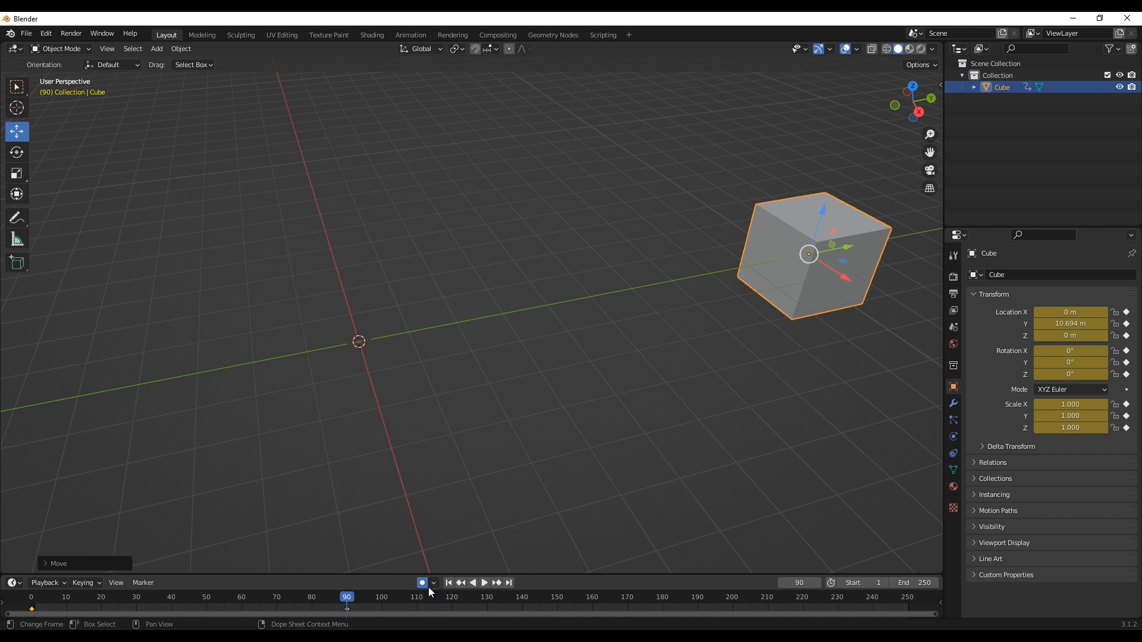
- Auto-key the cube at frame 180 by moving it along Y back to about the origin
key(space)
drag(393, 597, 662, 597)
key(space)
drag(851, 245, 332, 367)
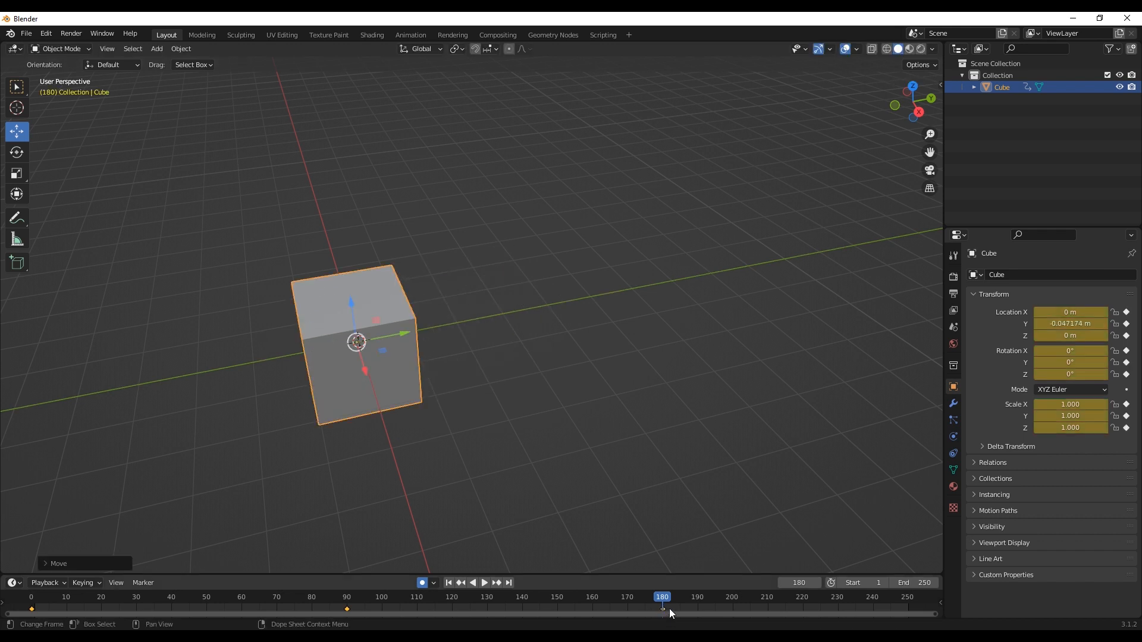
- Play the auto-keyed animation from the first frame, stop it, and turn off auto keying
click(449, 583)
click(484, 583)
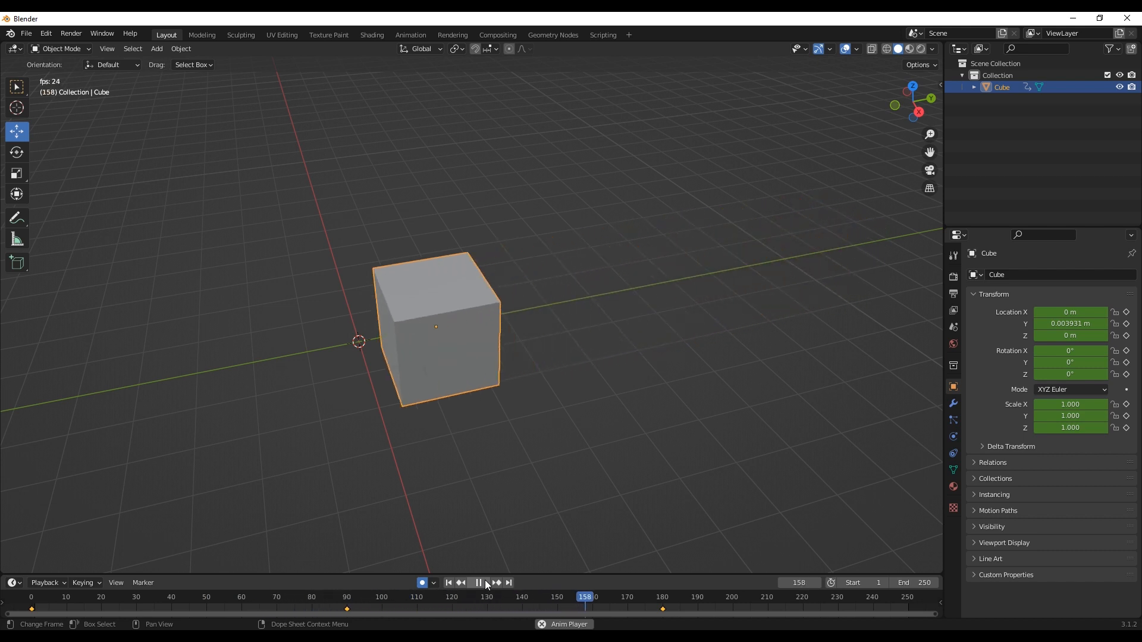
click(486, 585)
click(422, 584)
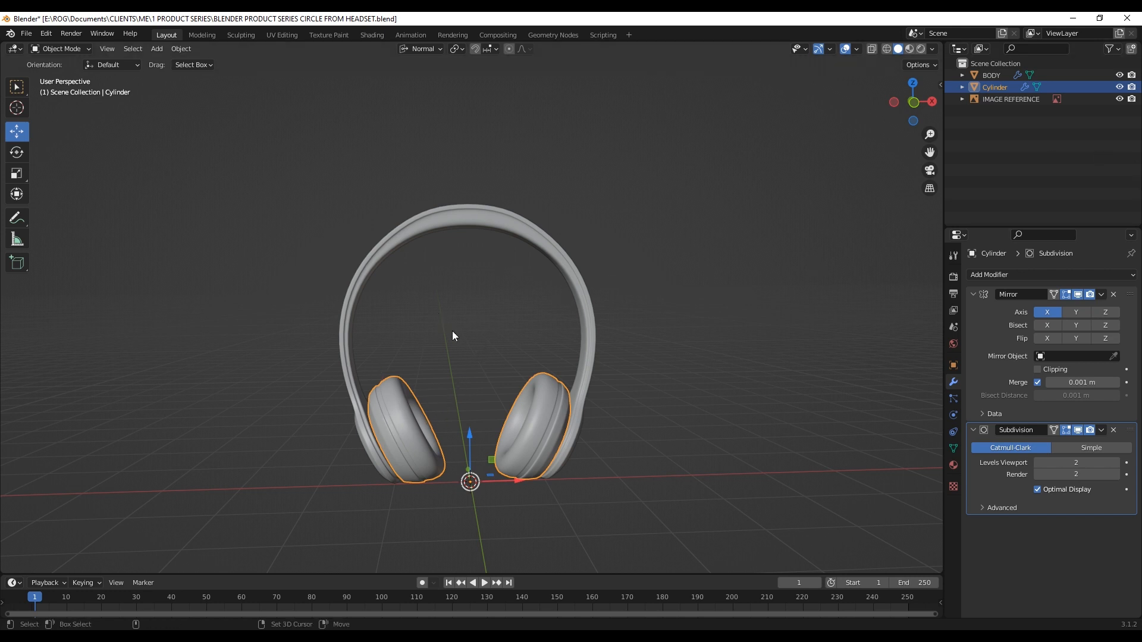
- Add a Plain Axes empty at the origin of the headset scene
key(shift+a)
mouse_move(455, 450)
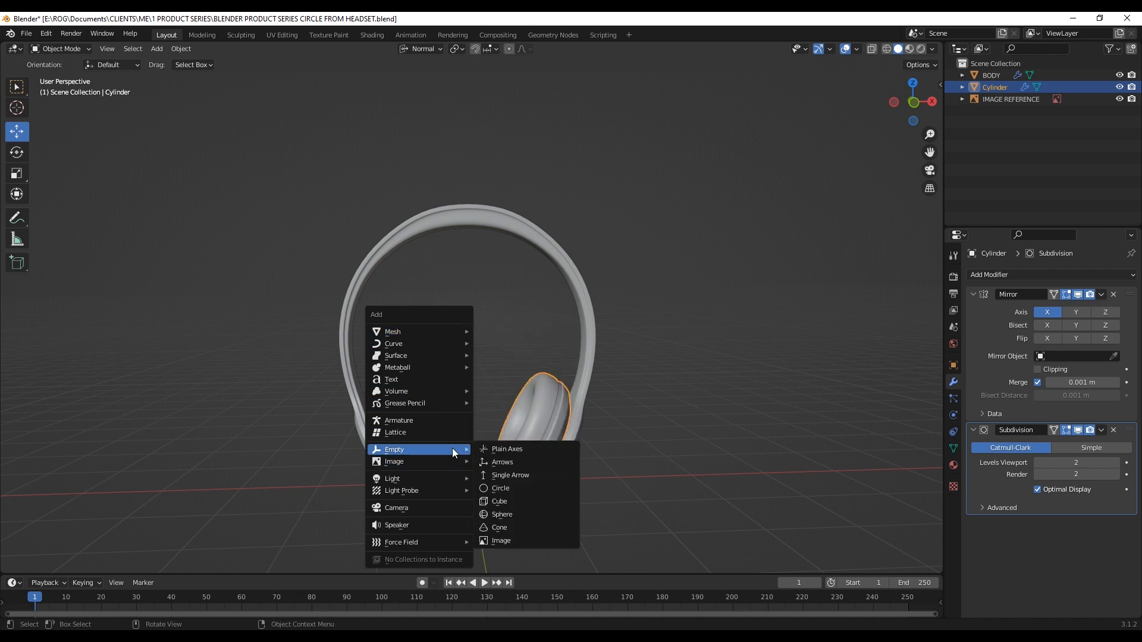
click(512, 449)
- Parent the BODY and Cylinder objects to the empty and check its children in the hierarchy
click(991, 75)
shift+click(993, 87)
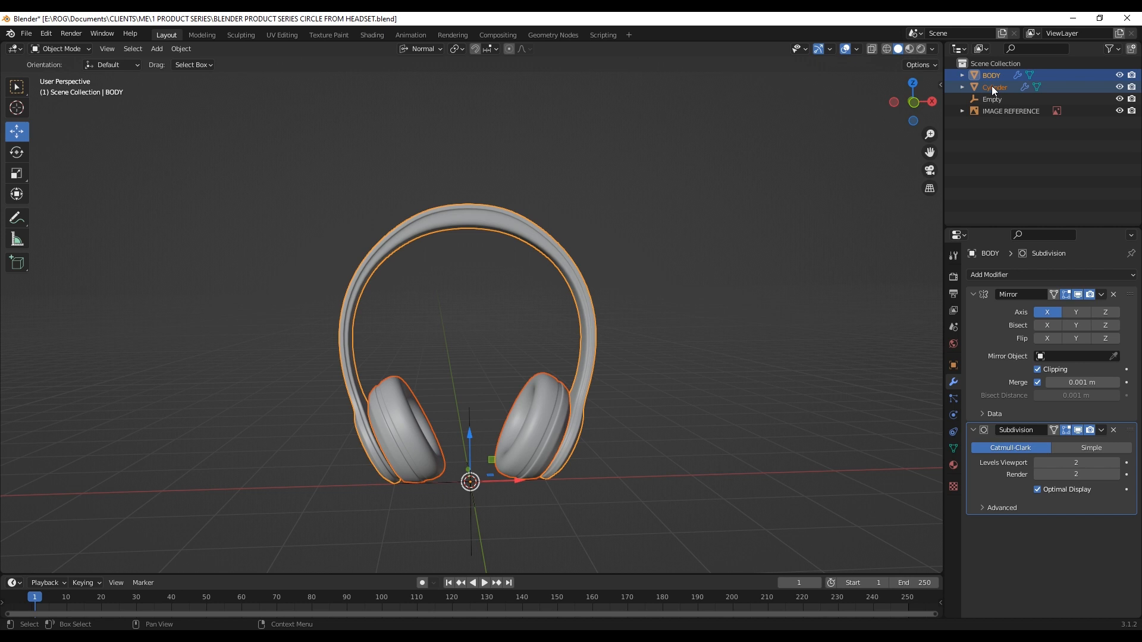
drag(991, 87, 988, 99)
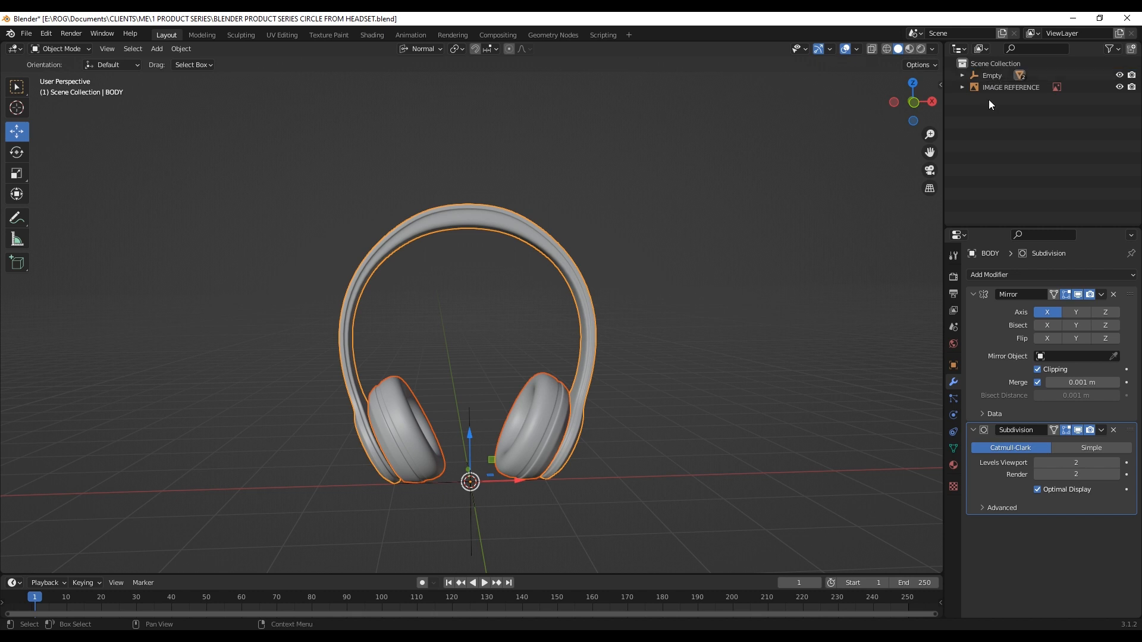
click(962, 75)
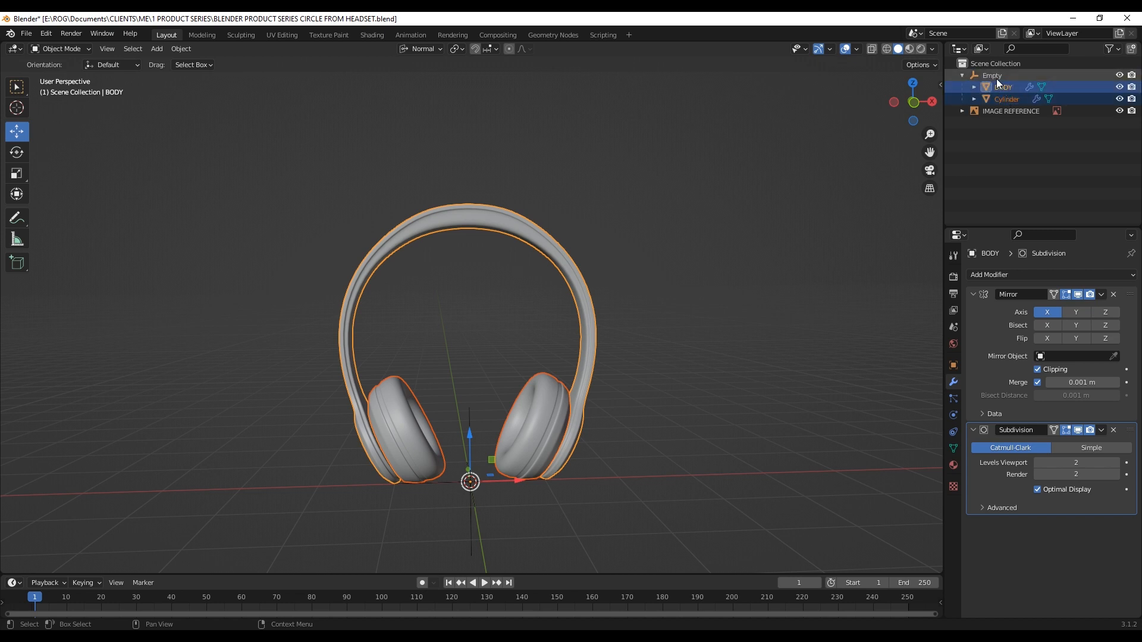
click(962, 75)
click(962, 75)
- Undo the parenting and try moving the empty on its own along the X axis
key(ctrl+z)
click(989, 99)
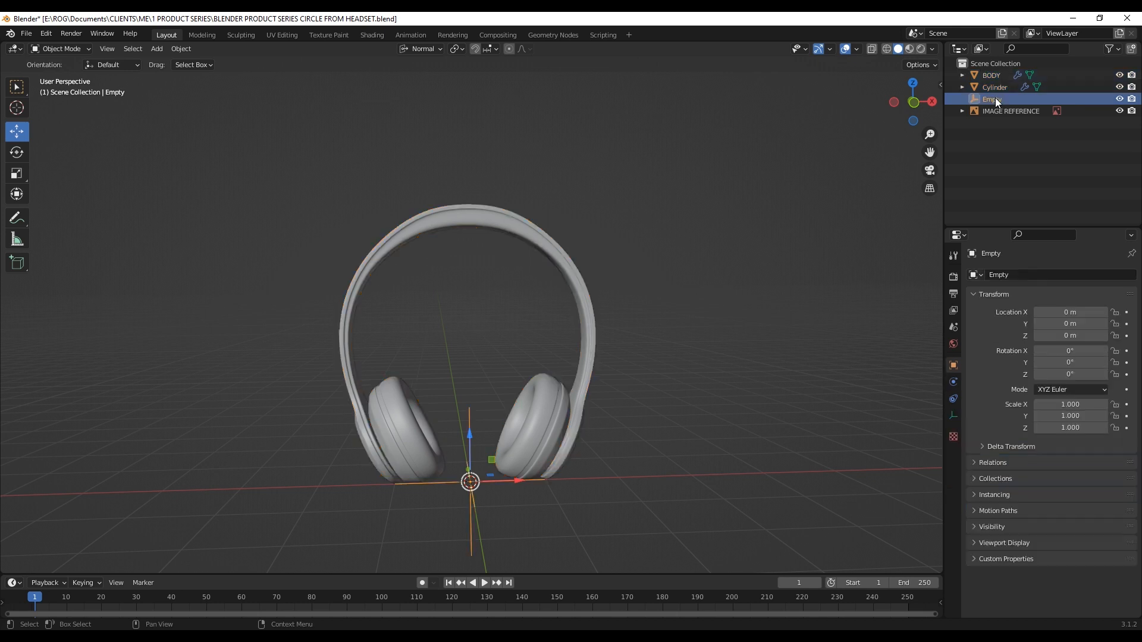
key(g)
key(x)
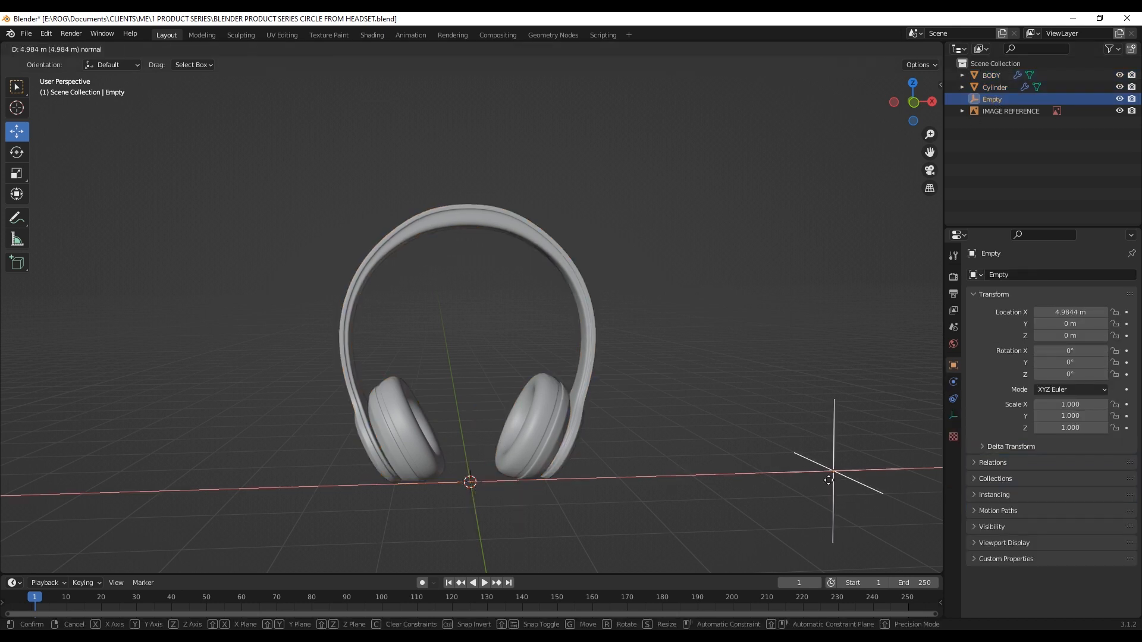
click(858, 473)
drag(746, 428, 748, 482)
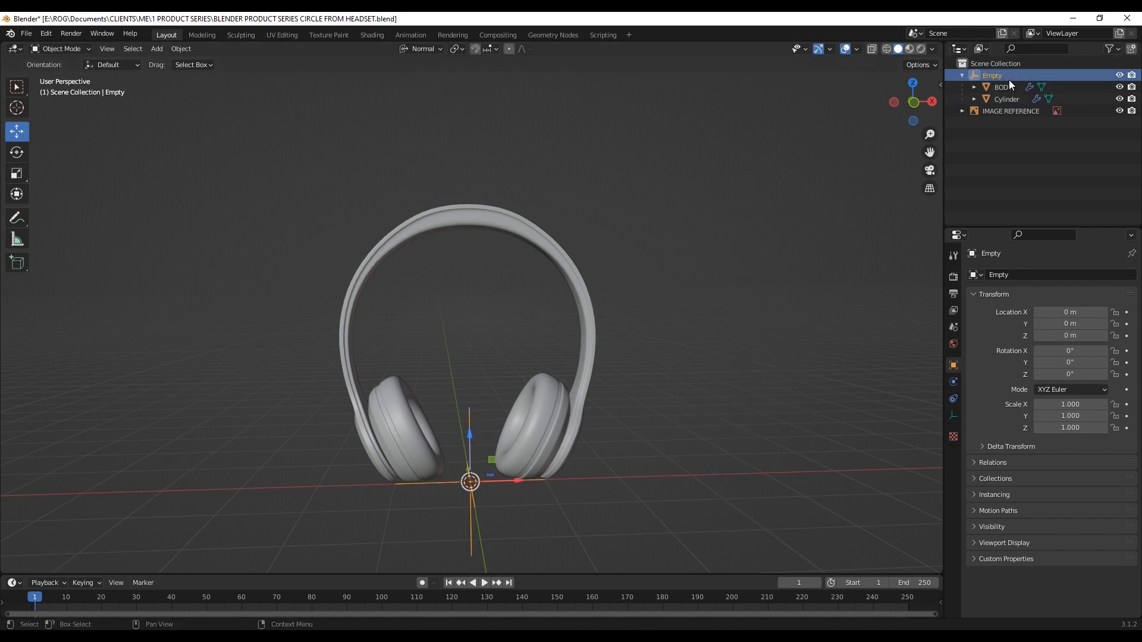
- Rename the empty that parents the headset parts to "HEADSET Empty"
double_click(999, 75)
click(982, 75)
text(HEADSET)
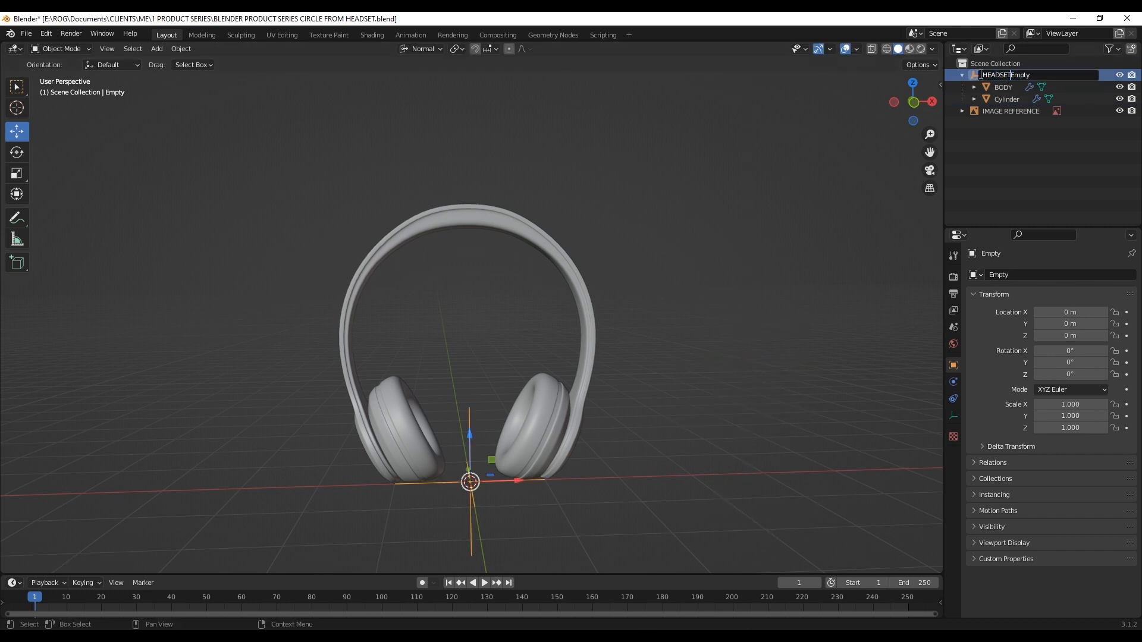
key(Return)
middle_drag(523, 494, 505, 499)
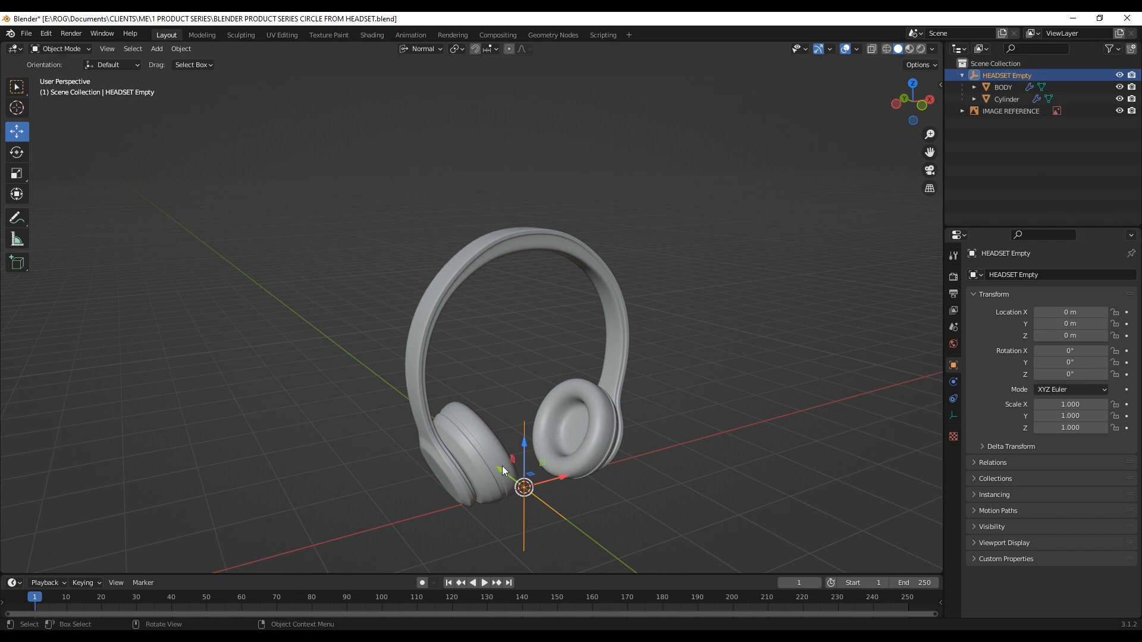
- Try moving the whole headset by its HEADSET Empty and undo the move
drag(504, 463, 402, 499)
key(ctrl+z)
middle_drag(497, 498, 442, 373)
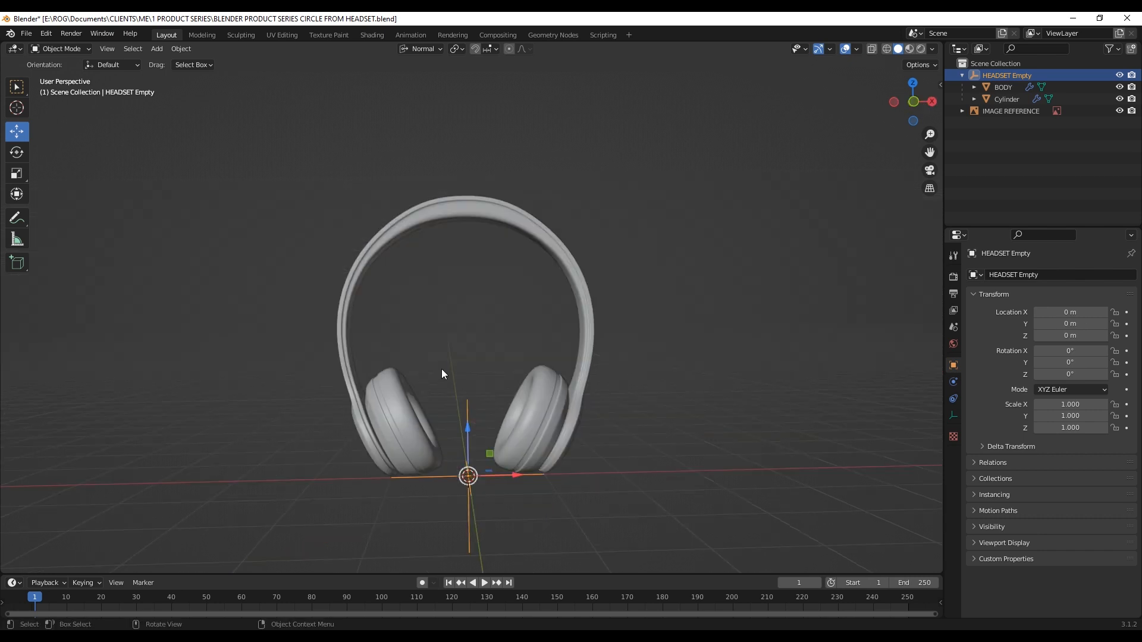
- Set the render output's X resolution to 1080 px for a square format
click(954, 293)
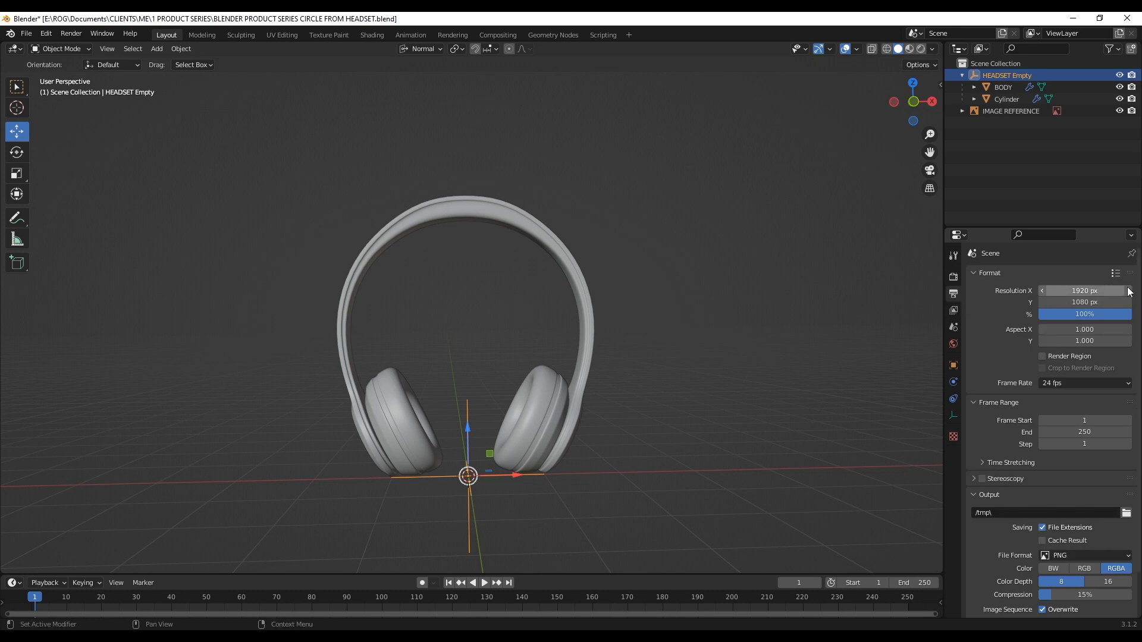
click(1087, 291)
text(1080)
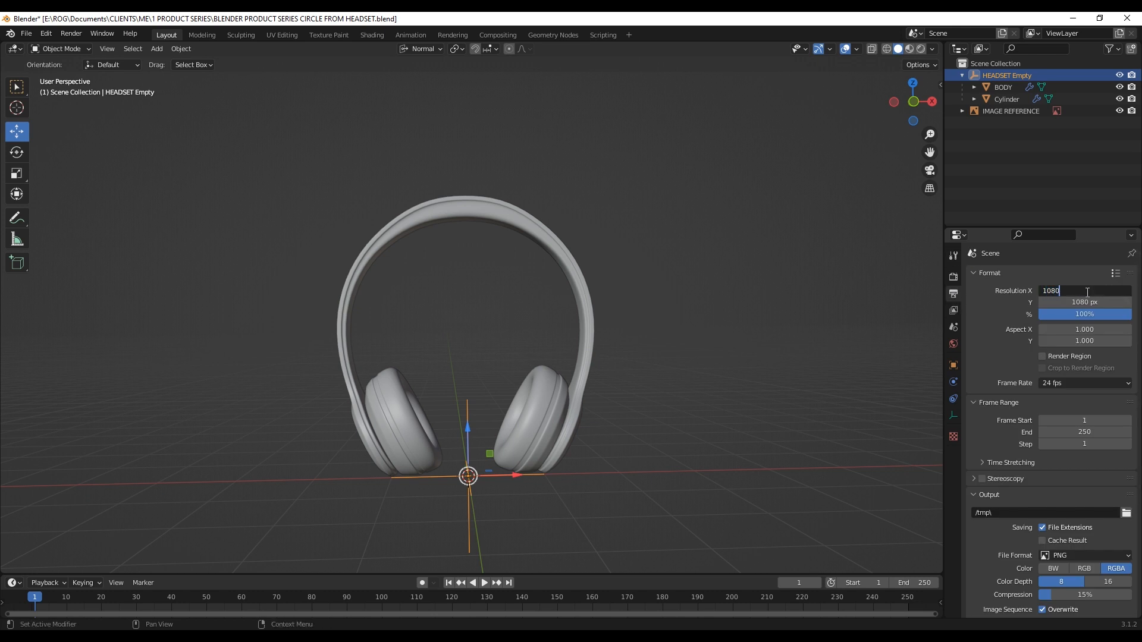
key(Return)
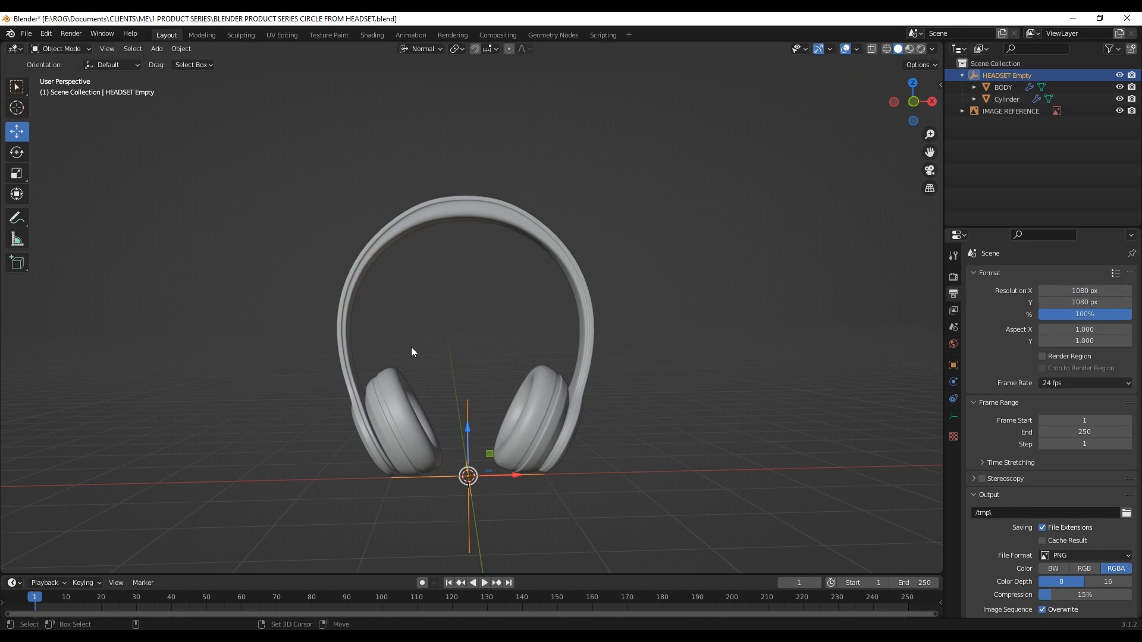
- Add a camera in front of the headset and set its rotation to X 90°, Y 0° and Z 0°
key(shift+a)
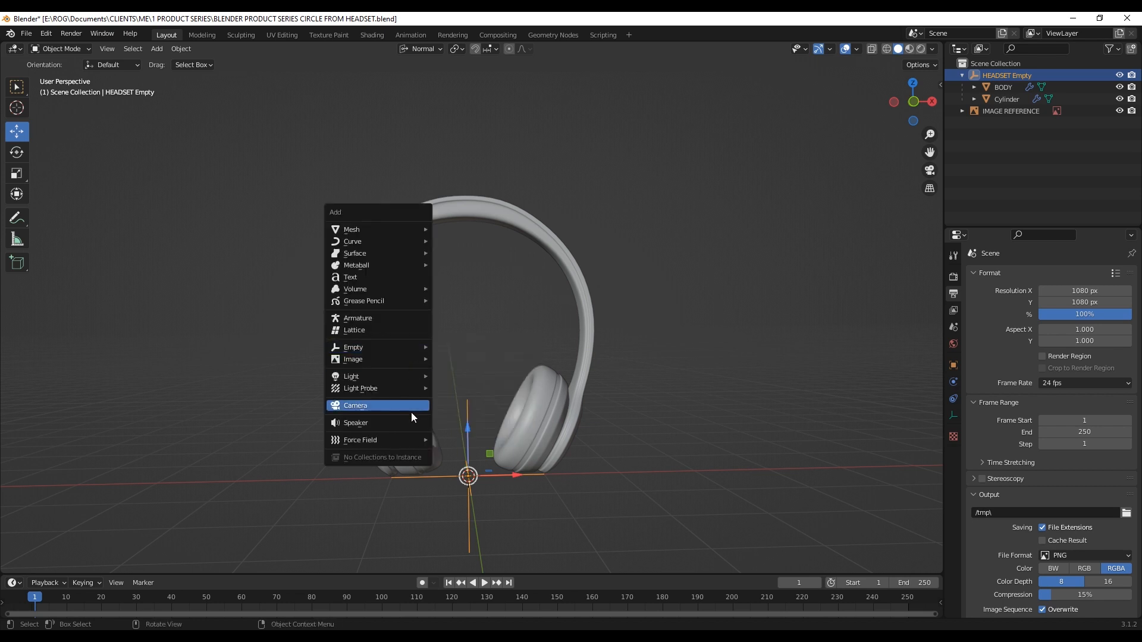
click(411, 413)
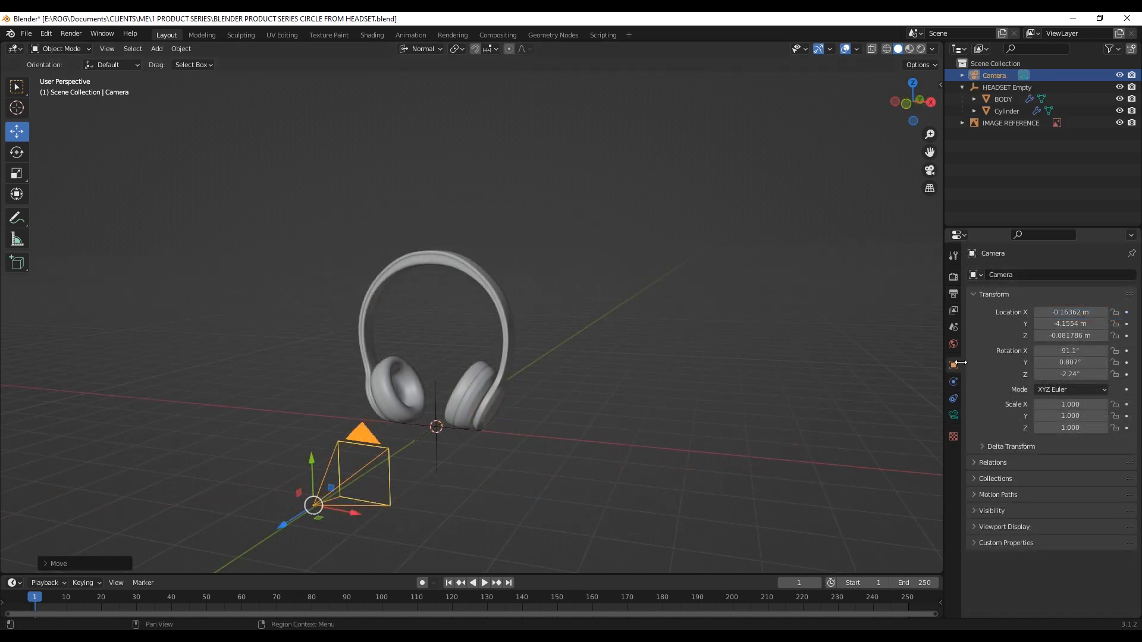
click(1080, 351)
text(90)
key(Return)
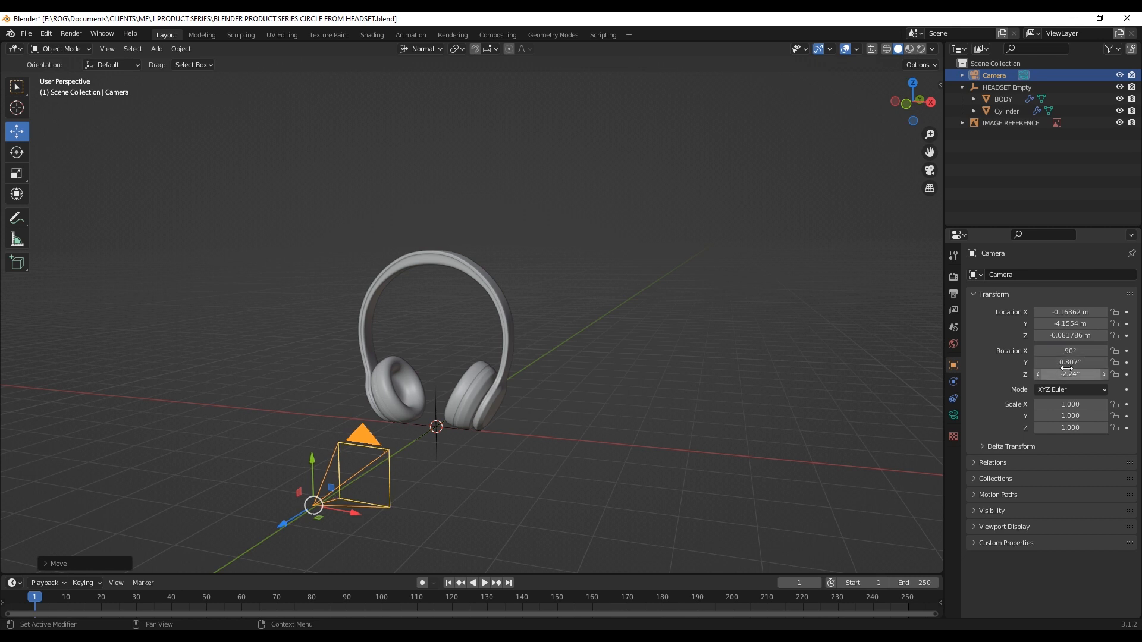
click(1074, 362)
text(0)
key(Return)
click(1067, 374)
text(0)
key(Return)
- Look through the new camera and set it as the scene's active camera
middle_drag(383, 453, 450, 458)
middle_drag(576, 491, 504, 469)
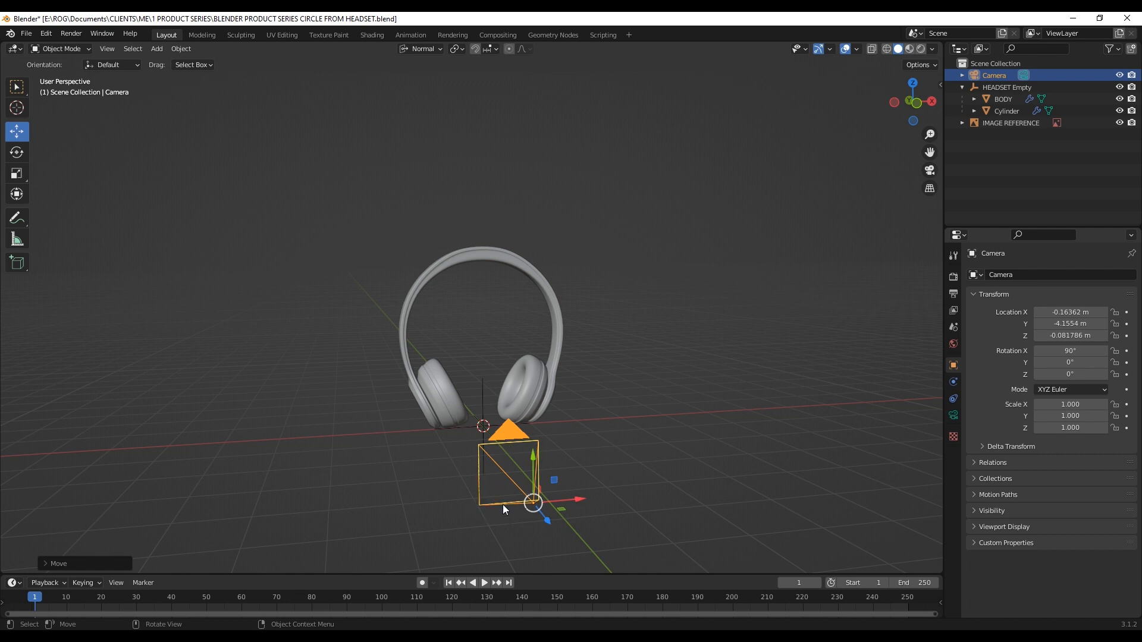
key(KP_0)
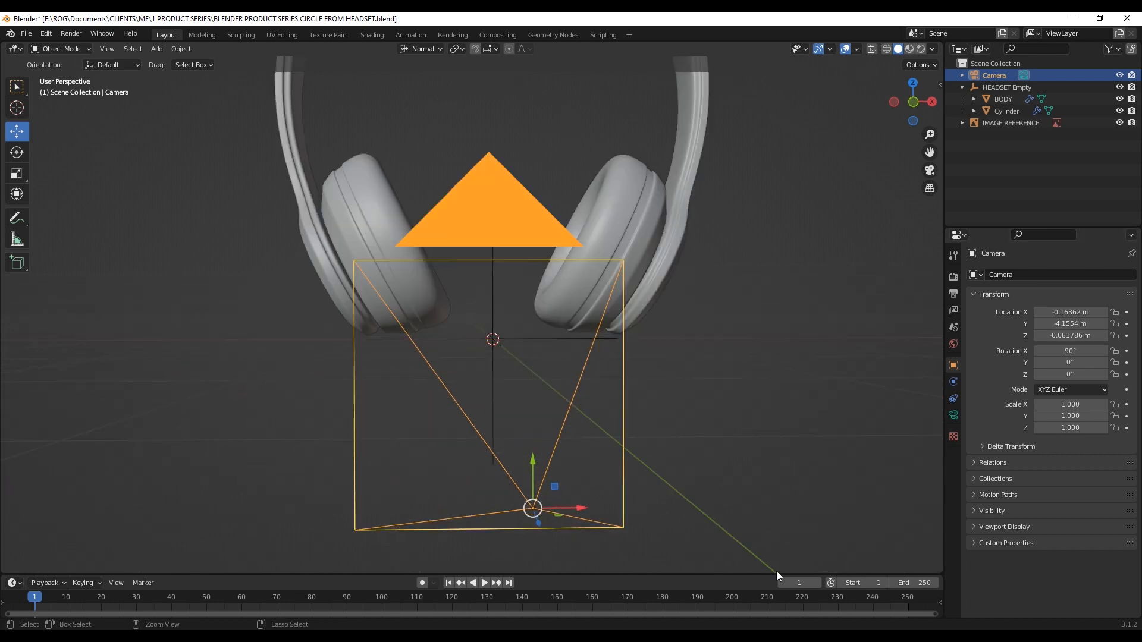
click(108, 50)
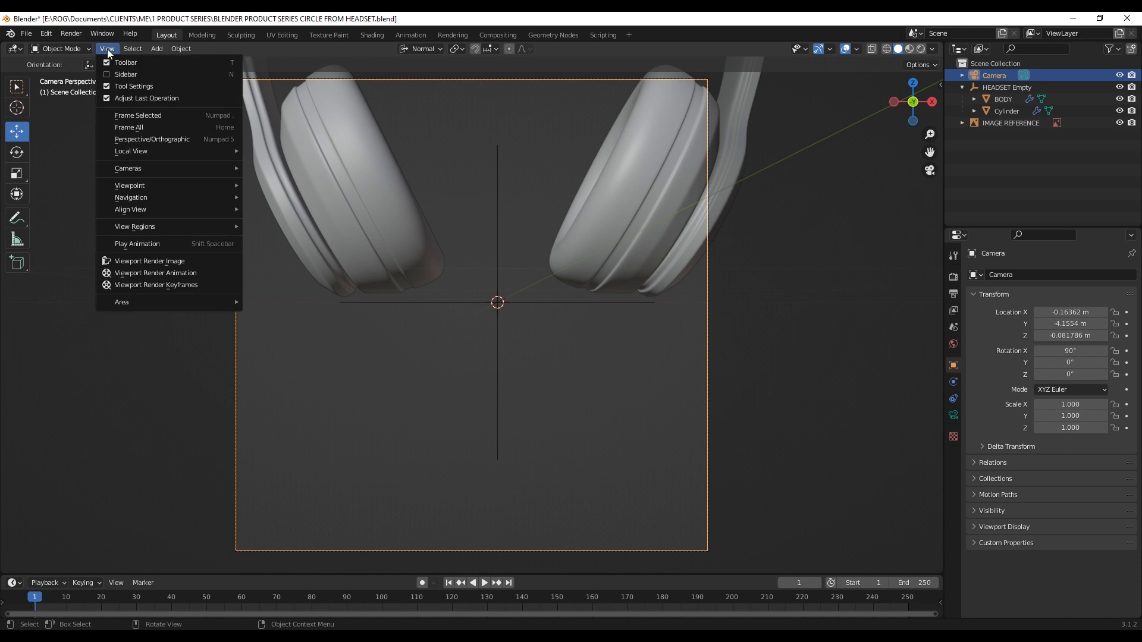
mouse_move(177, 170)
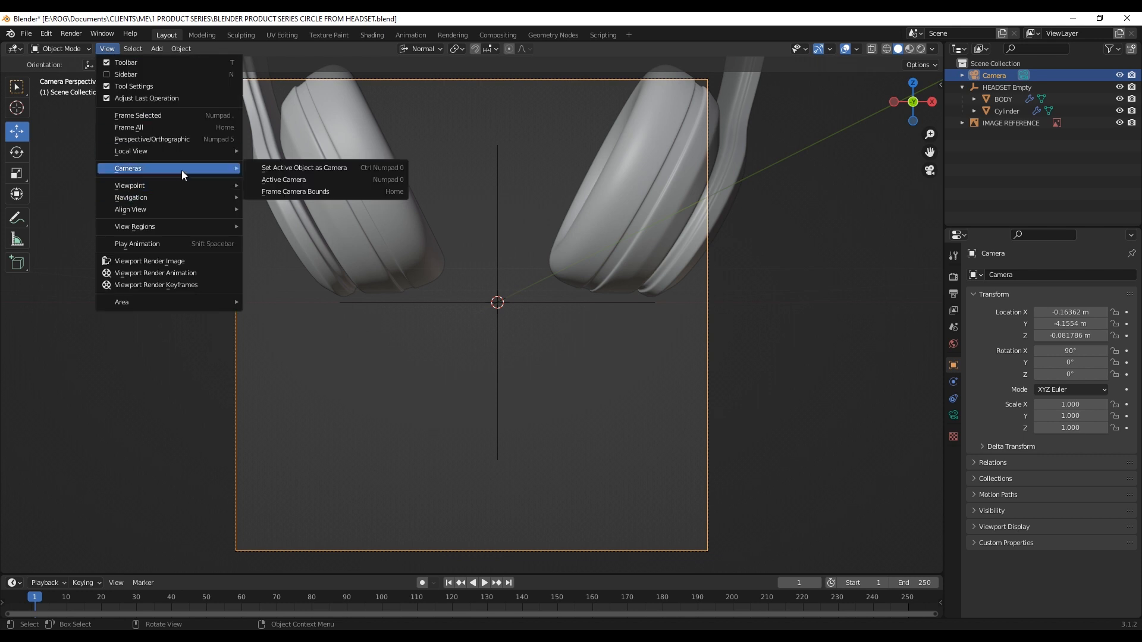
click(323, 167)
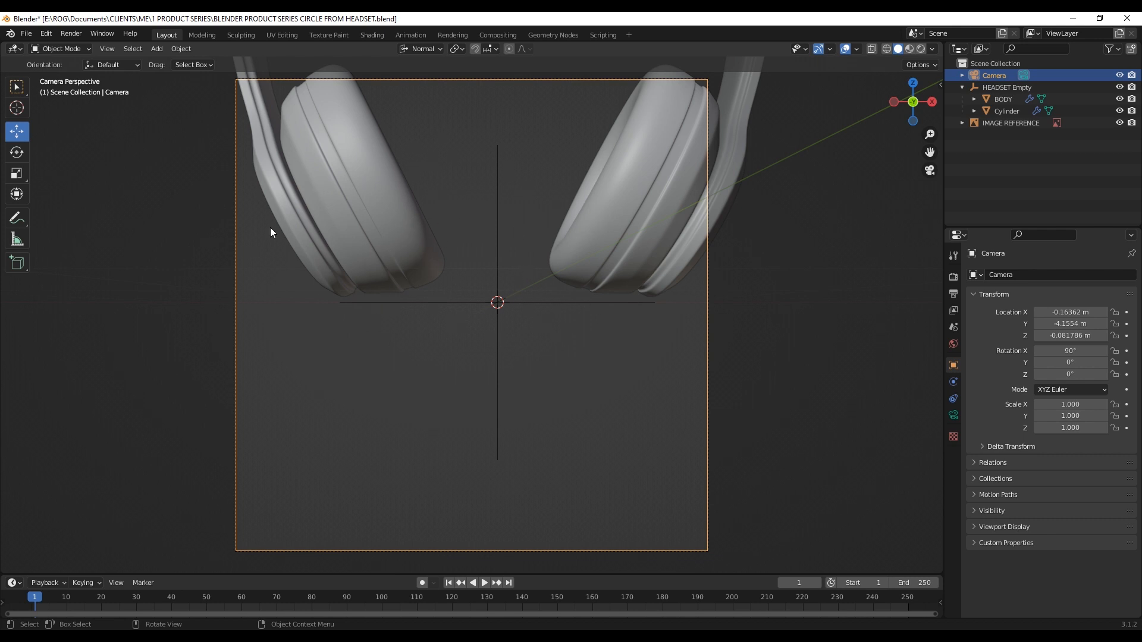
- Raise the camera to about Z 1.63 m so the headset sits roughly centred horizontally in the frame
key(g)
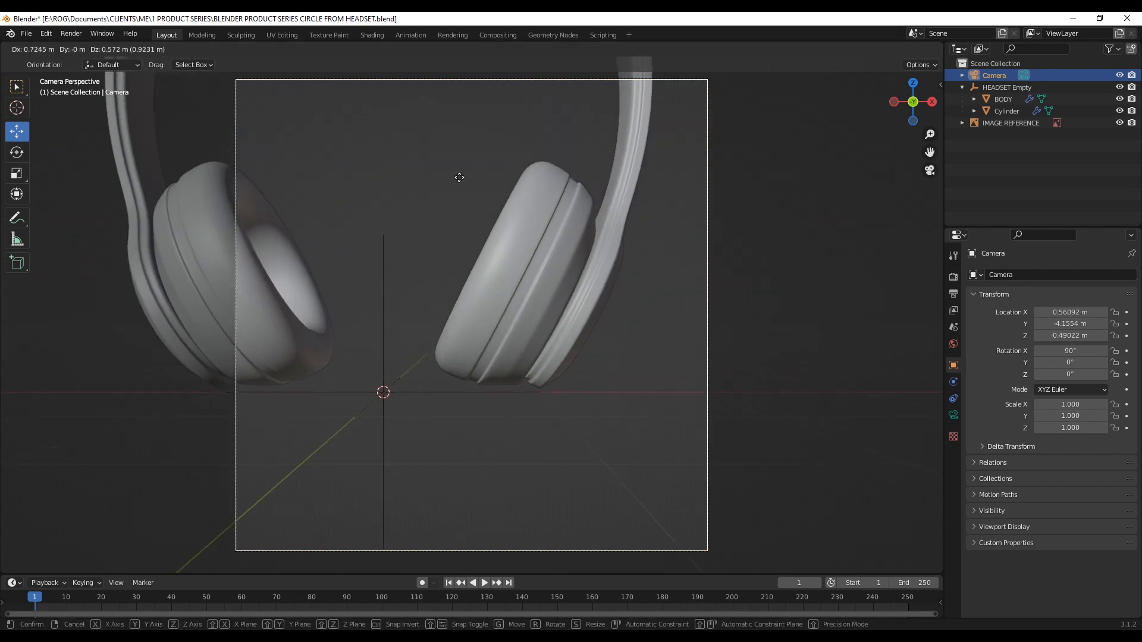
click(391, 241)
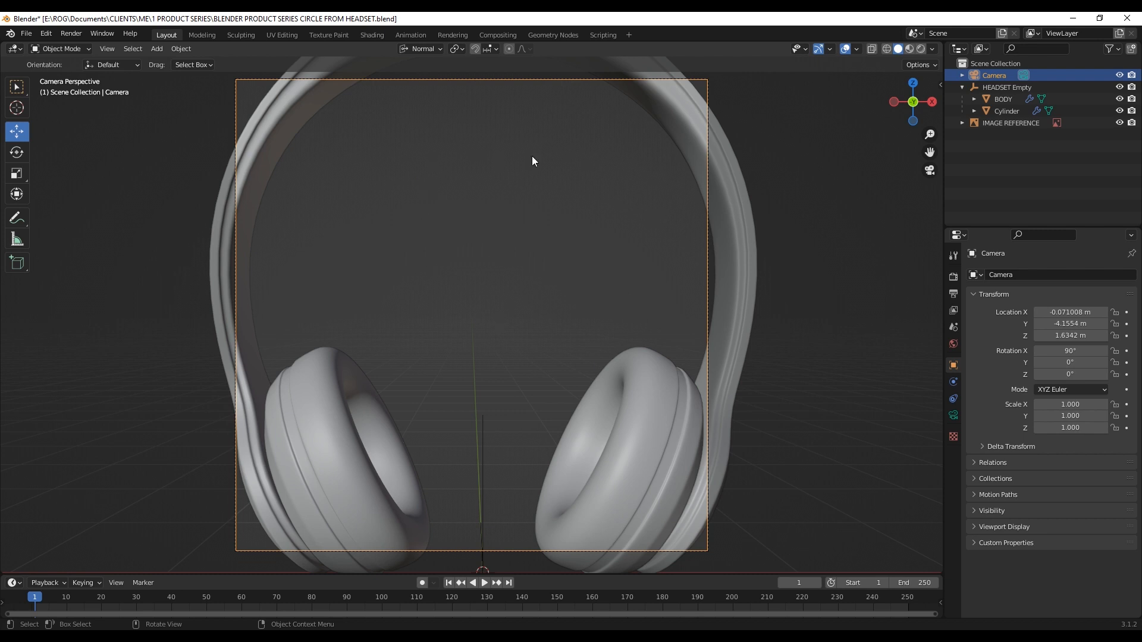
- Reposition the camera with Walk Navigation until it frames the whole headset from the front, at about X 0 m, Y -6.48 m and Z 1.63 m
click(126, 44)
mouse_move(166, 200)
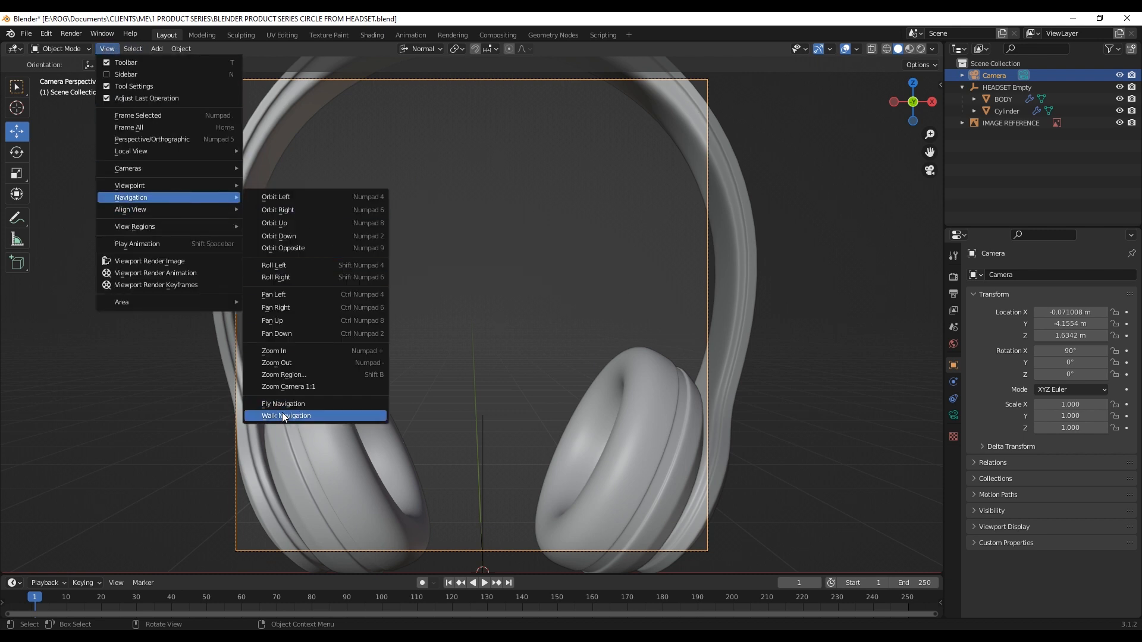
click(295, 416)
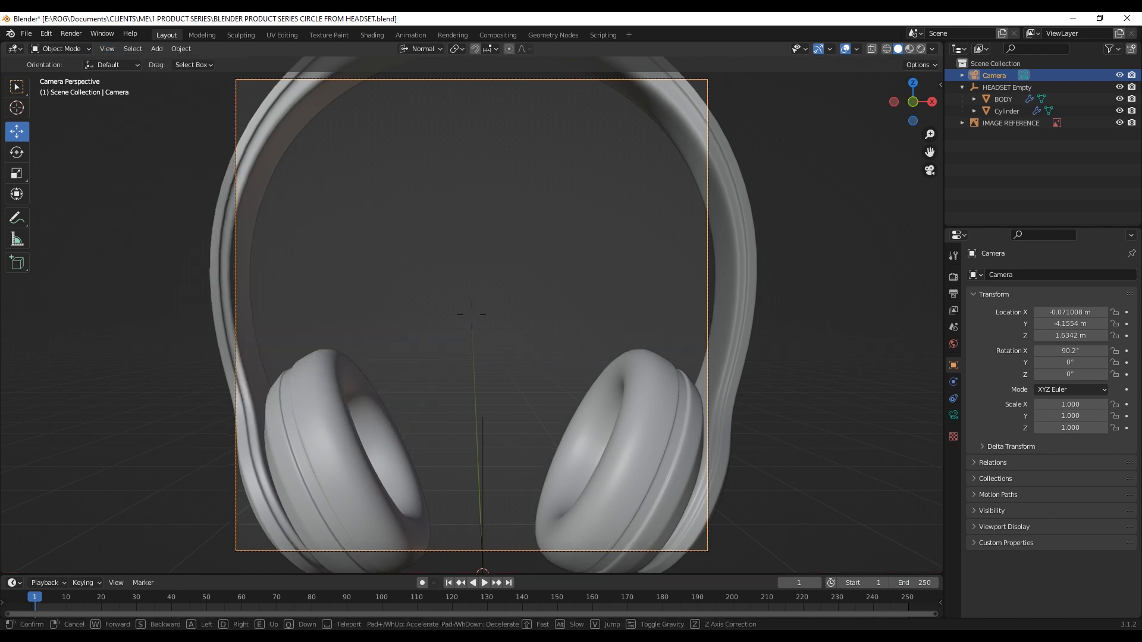
key(a)
key(d)
key(w)
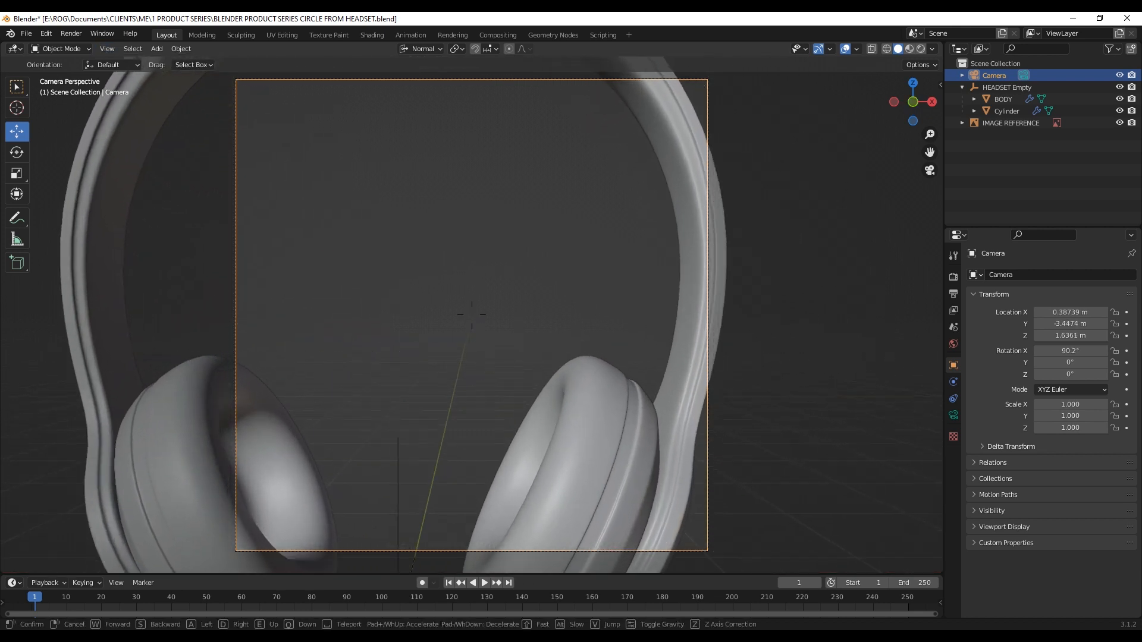
key(s)
key(w)
key(s)
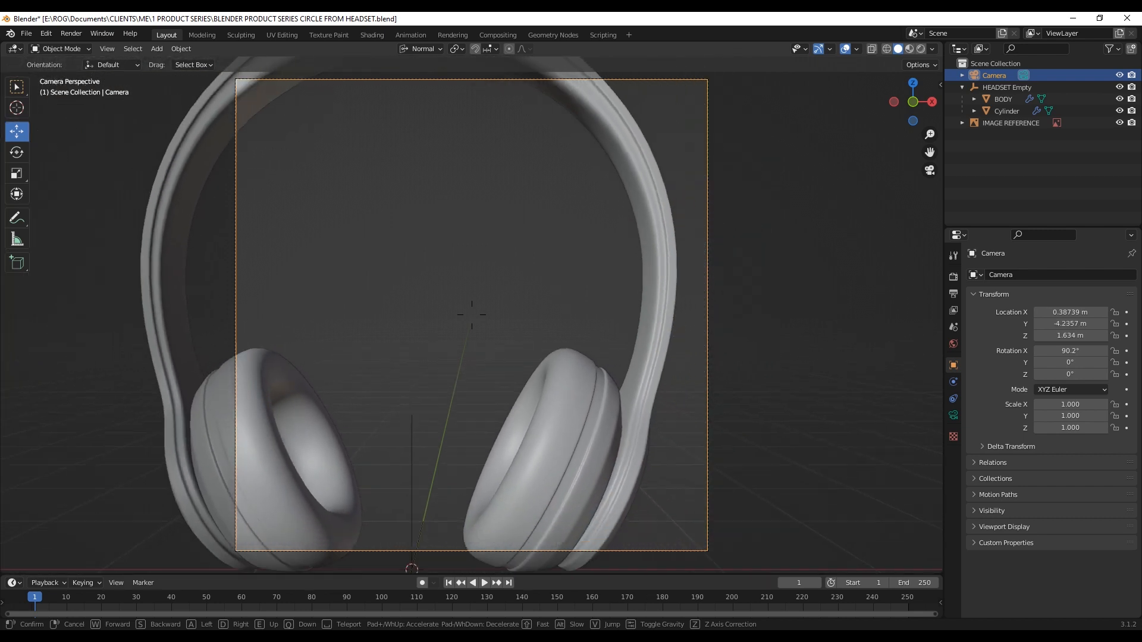
key(s)
key(a)
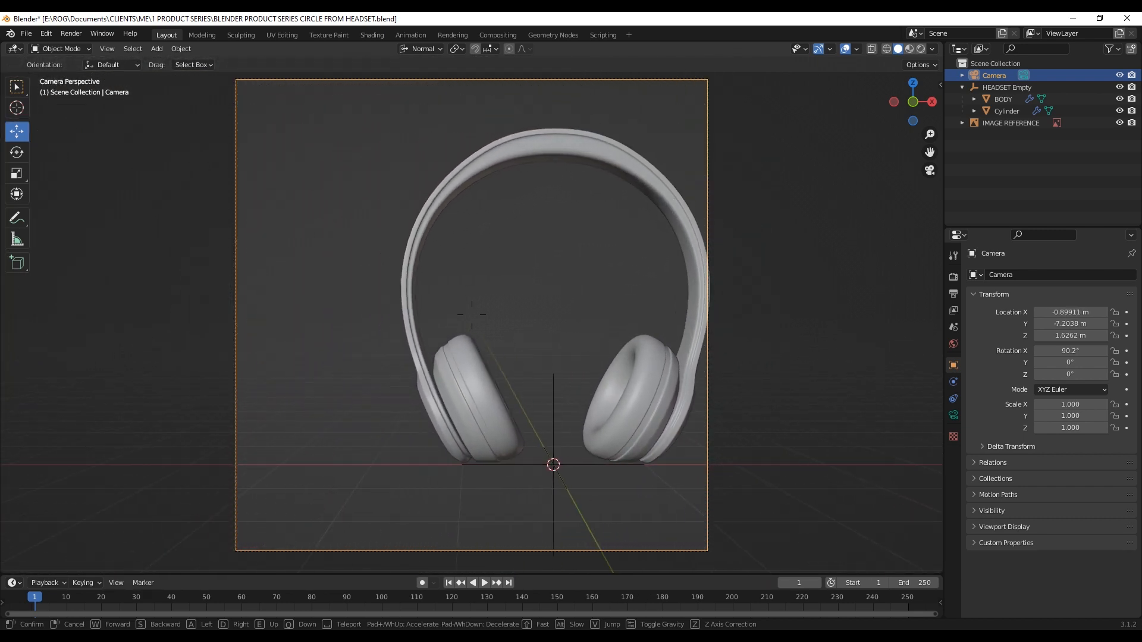
key(d)
key(d)
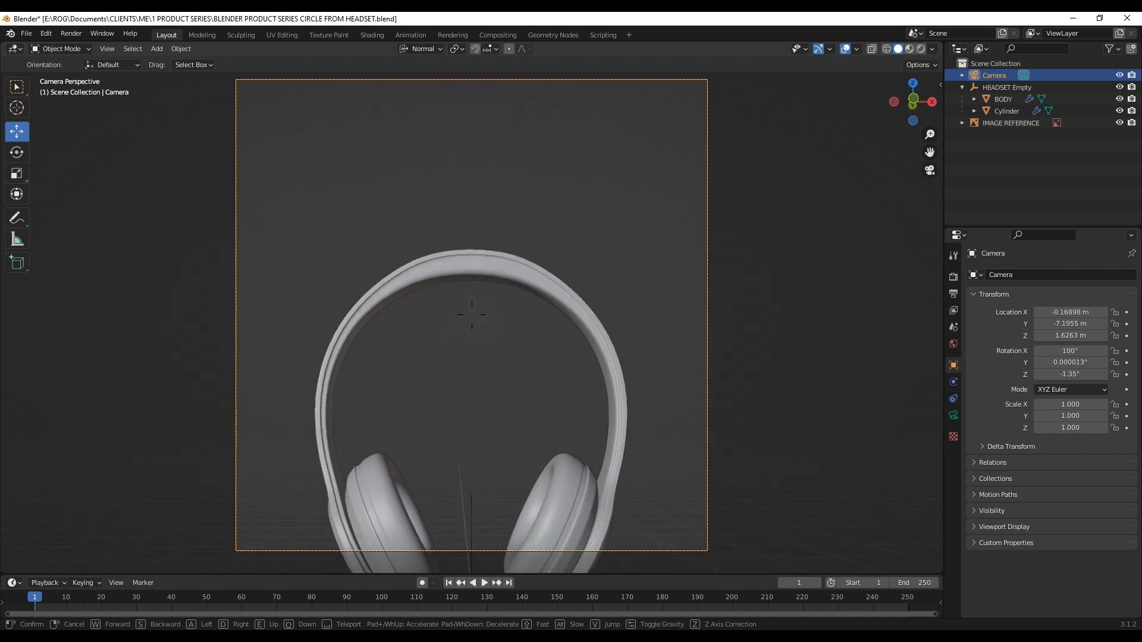
key(a)
key(a)
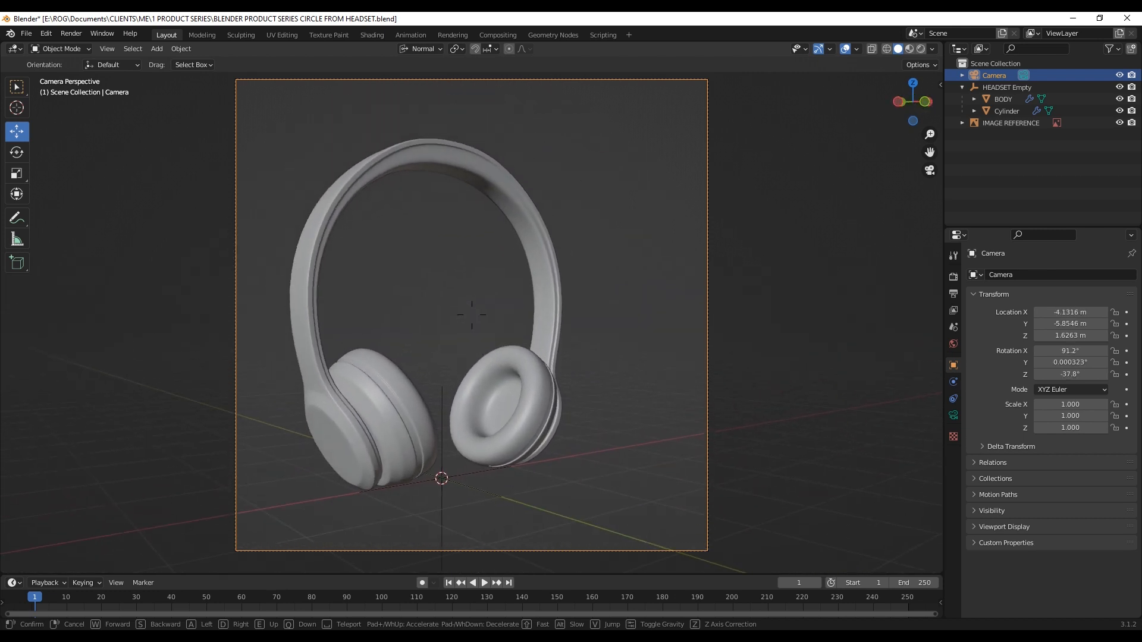
key(a)
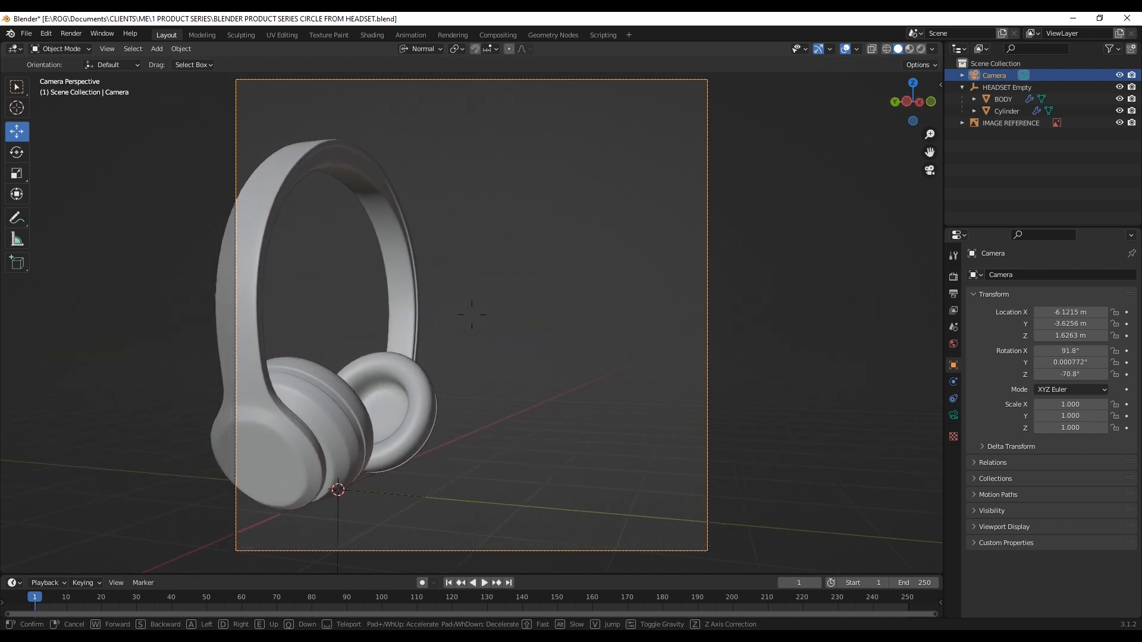
key(d)
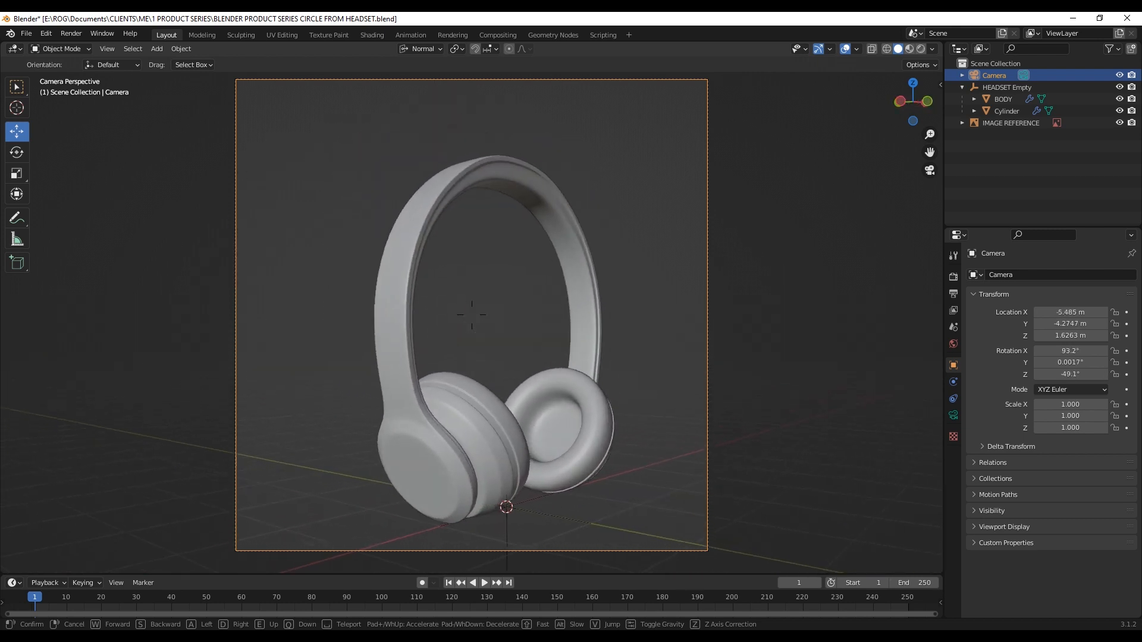
key(d)
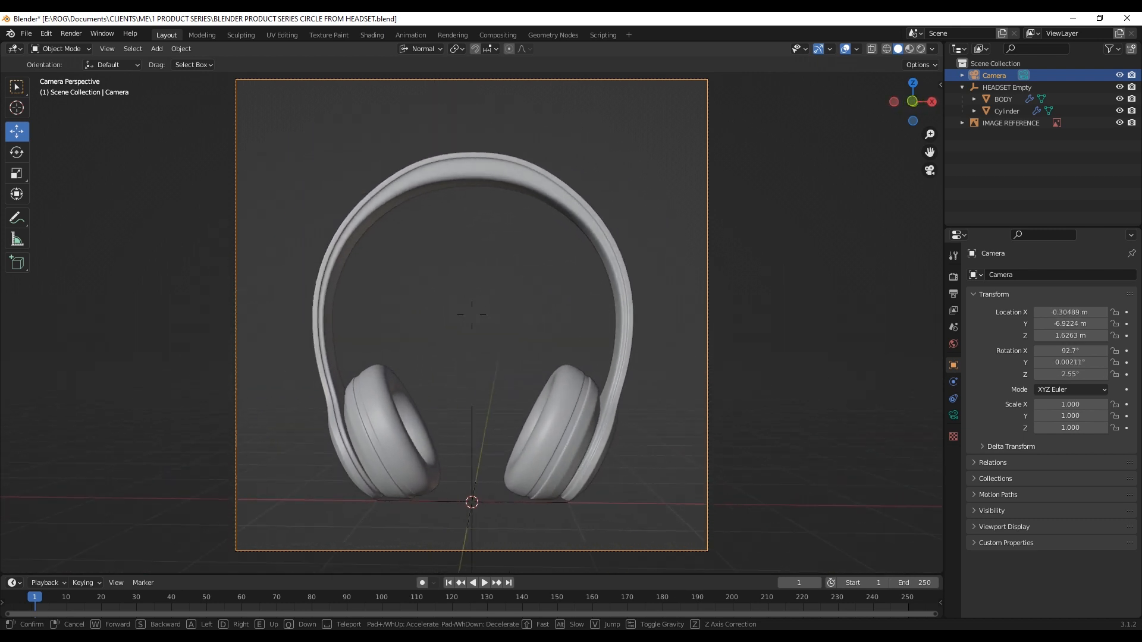
key(a)
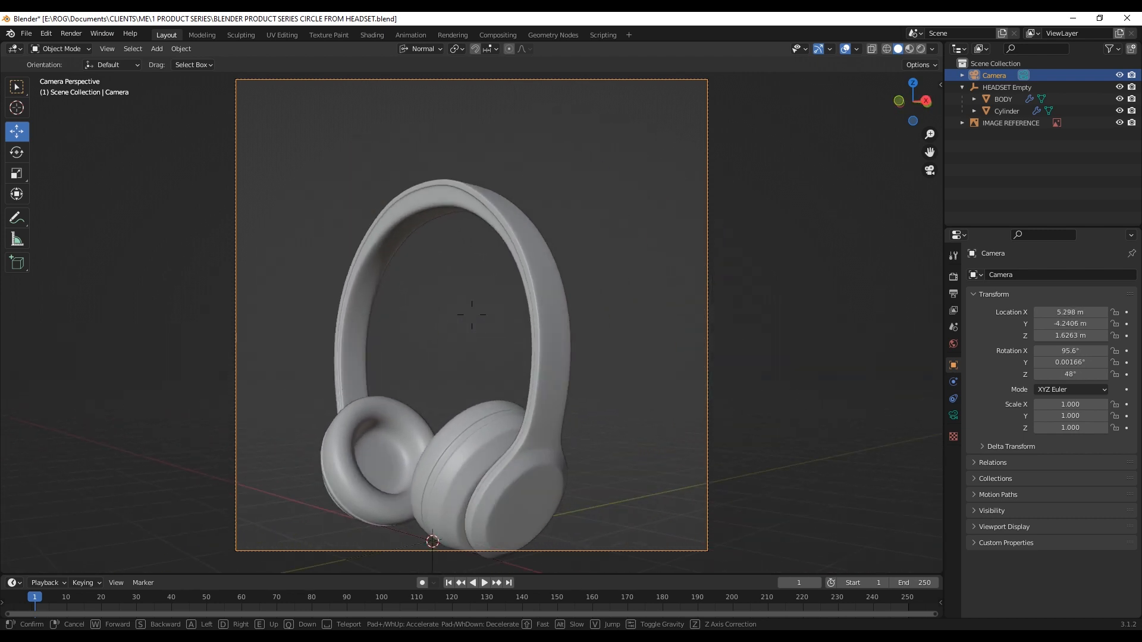
click(472, 314)
- Straighten the camera by setting its rotation to X 90°, Y 0° and Z 0°
click(1084, 361)
text(0)
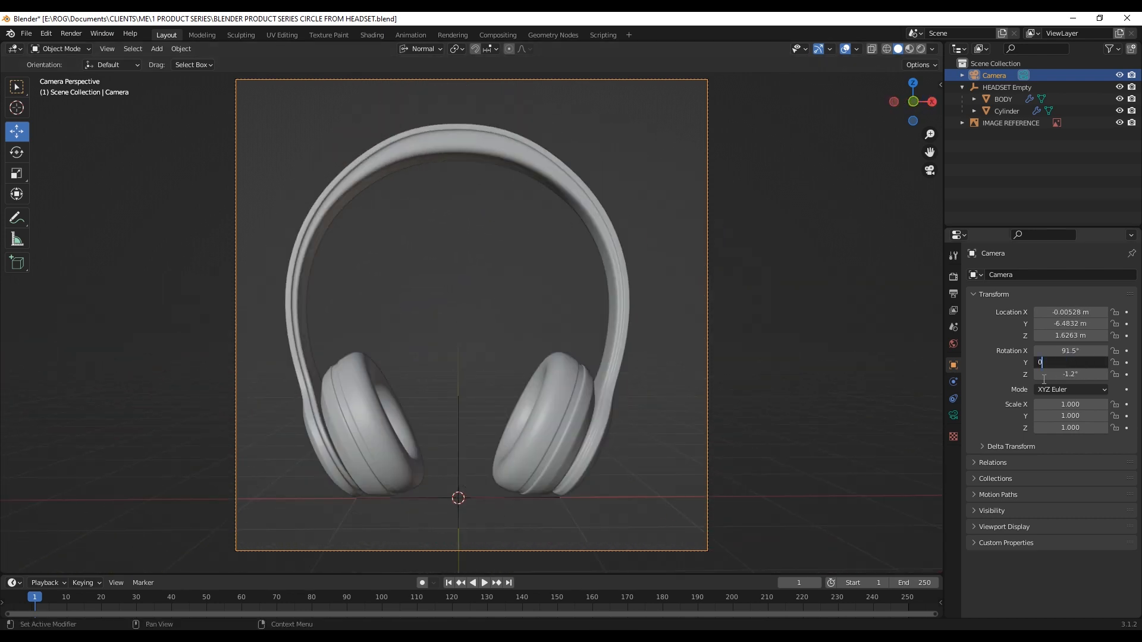
key(Return)
click(1078, 375)
text(0)
key(Return)
click(1070, 351)
text(90)
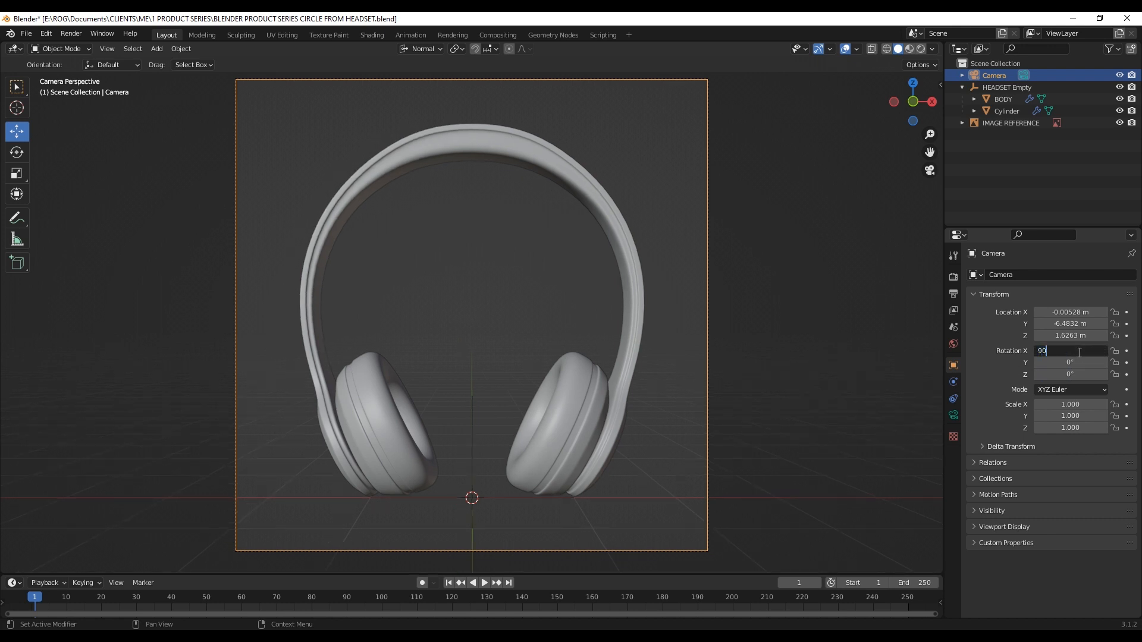
key(Return)
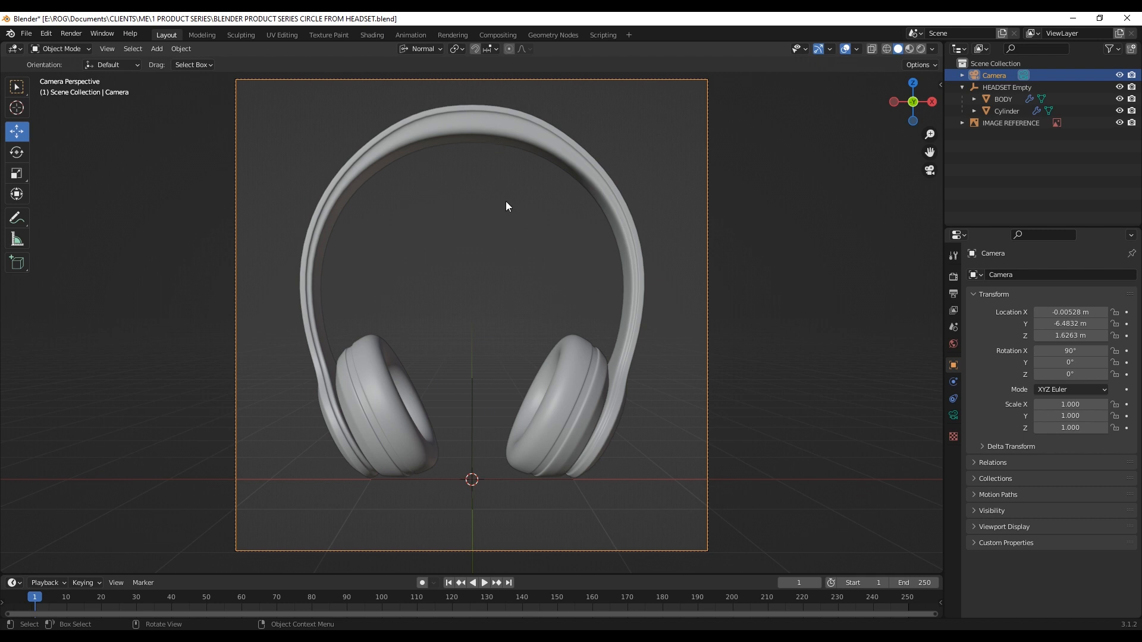
- Move the camera back along its local Z axis to about Y -8.1 m, and leave the camera view
key(g)
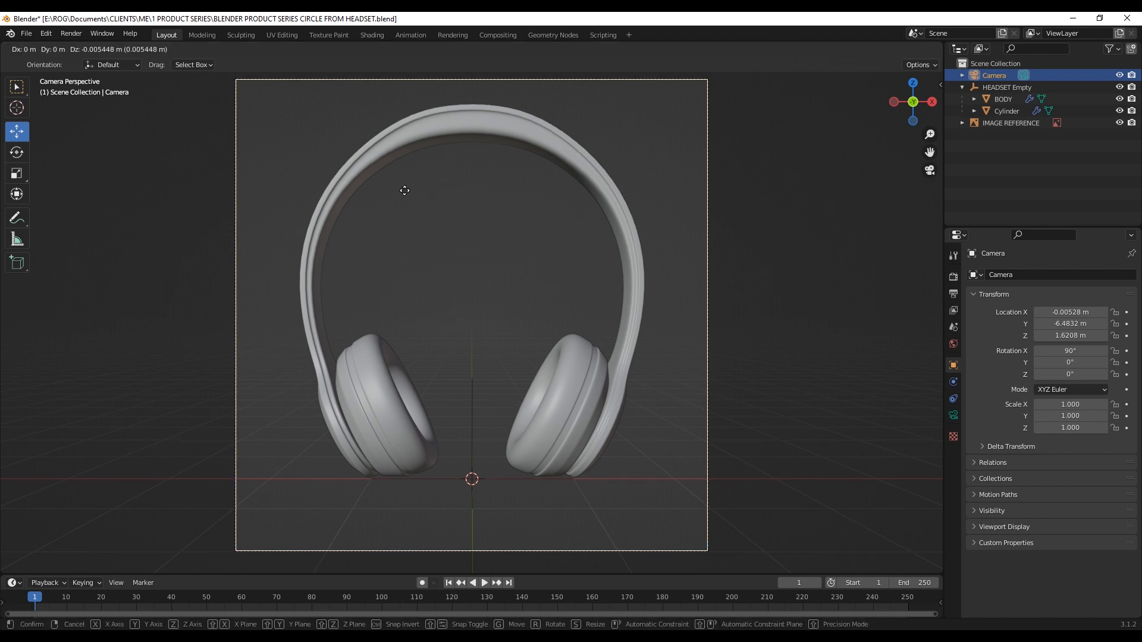
key(z)
key(z)
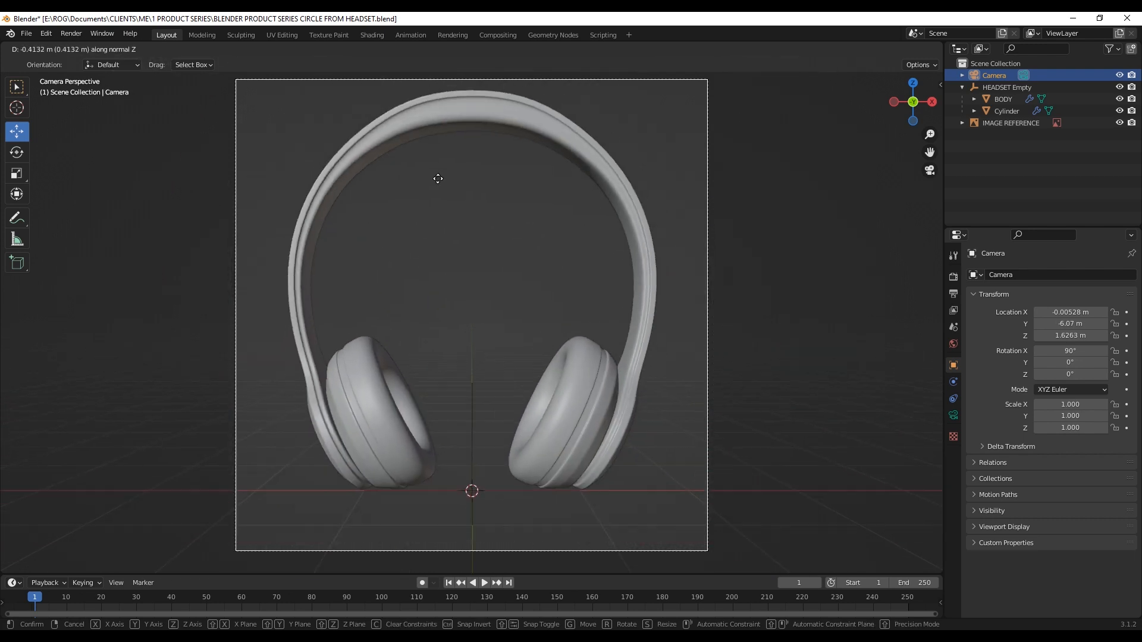
click(458, 397)
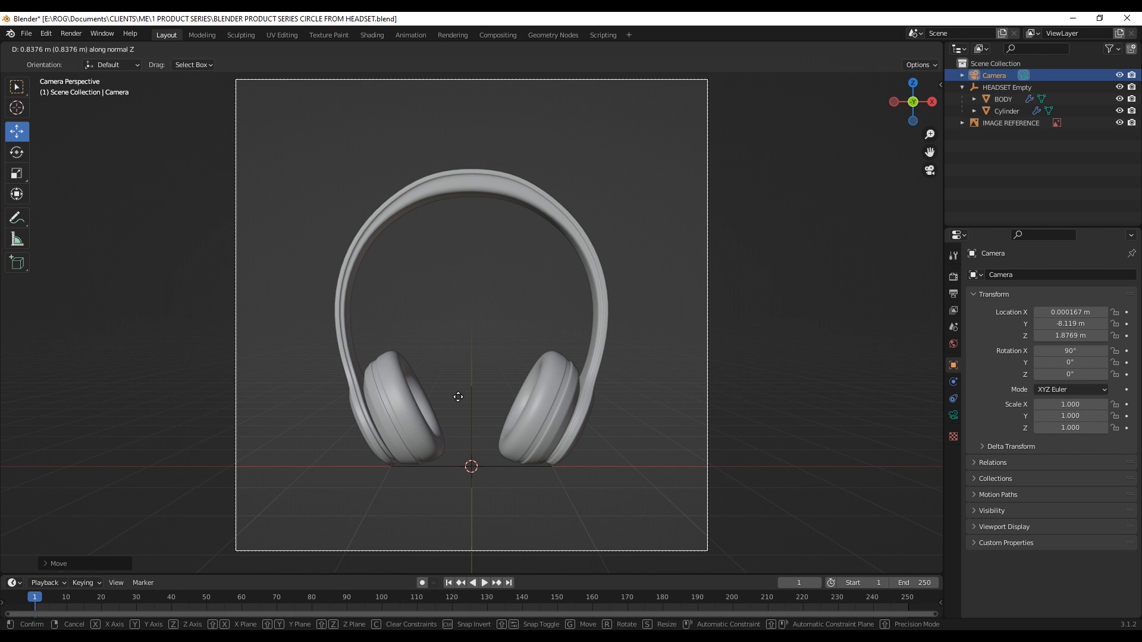
click(458, 397)
key(KP_0)
middle_drag(442, 279, 518, 173)
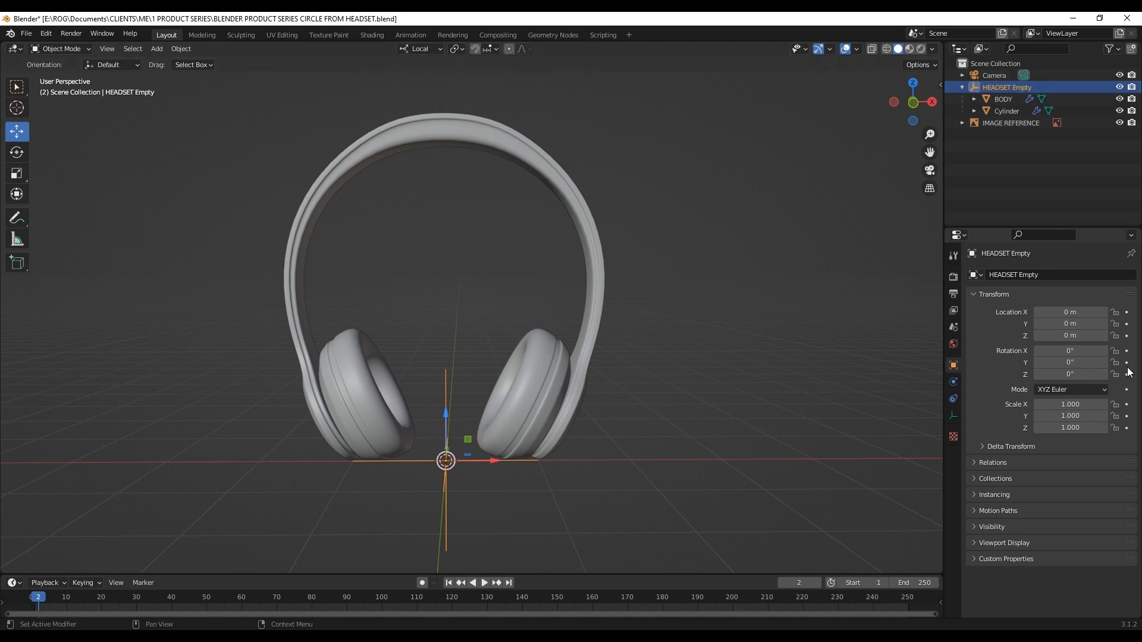
- Try rotating the HEADSET Empty about its Z axis and undo the rotation
click(1070, 374)
text(126)
key(Return)
drag(1070, 374, 1038, 374)
key(ctrl+z)
key(ctrl+z)
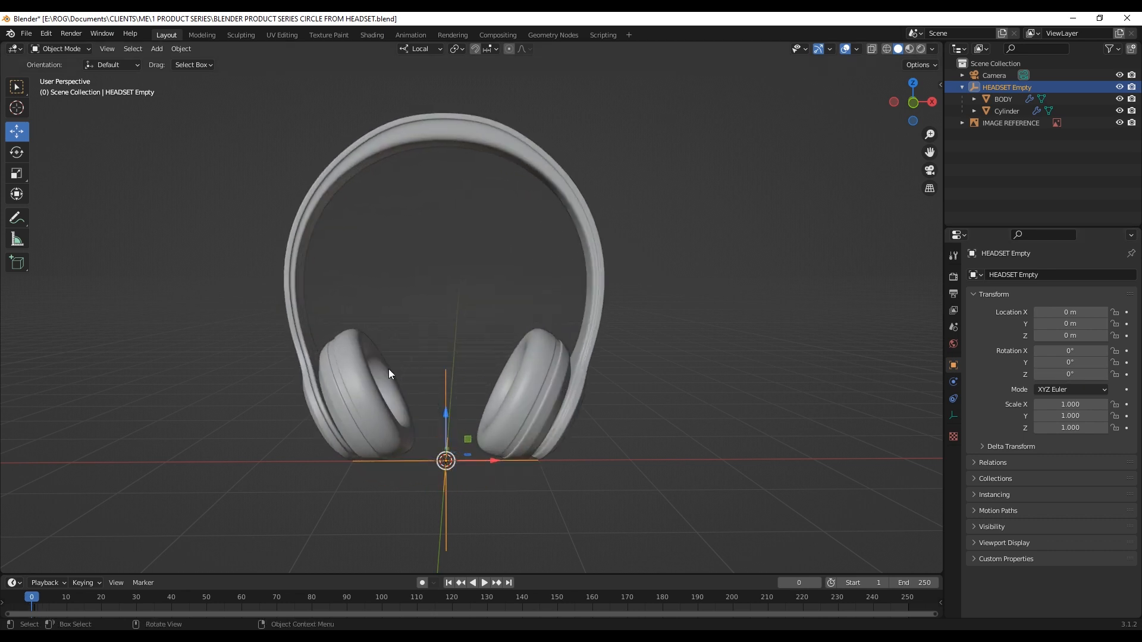
- Insert a Location, Rotation, Scale & Custom Properties keyframe on the HEADSET Empty at frame 0
key(i)
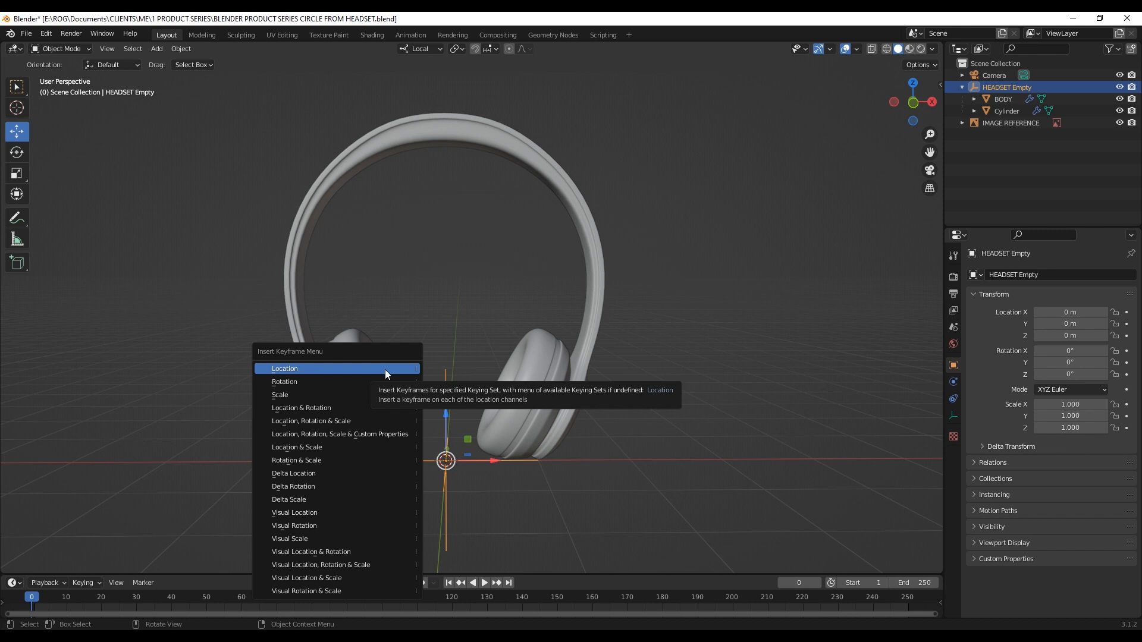
click(351, 433)
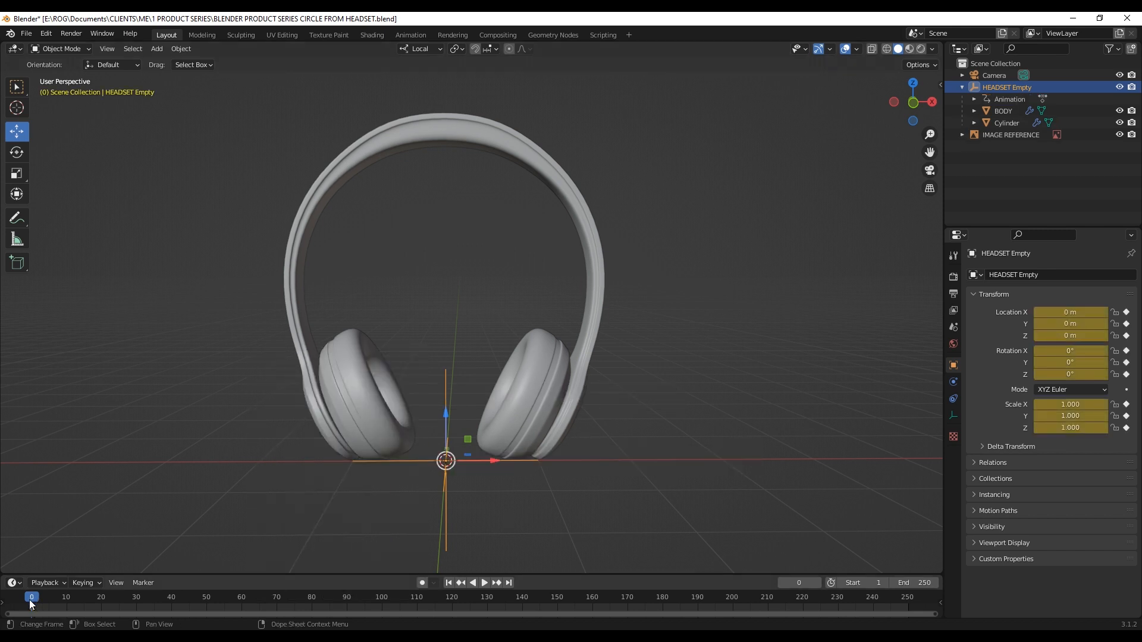
- Rotate the HEADSET Empty to about Z 137° at frame 90 and insert a Location, Rotation, Scale & Custom Properties keyframe there
click(17, 152)
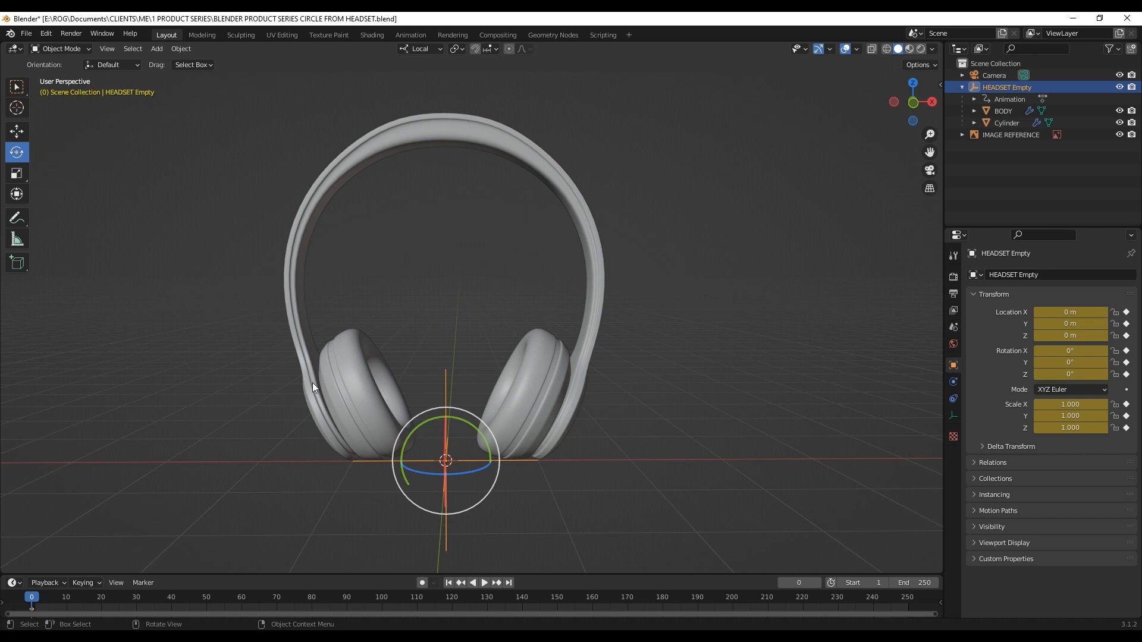
click(348, 597)
drag(459, 473, 472, 421)
key(i)
click(452, 421)
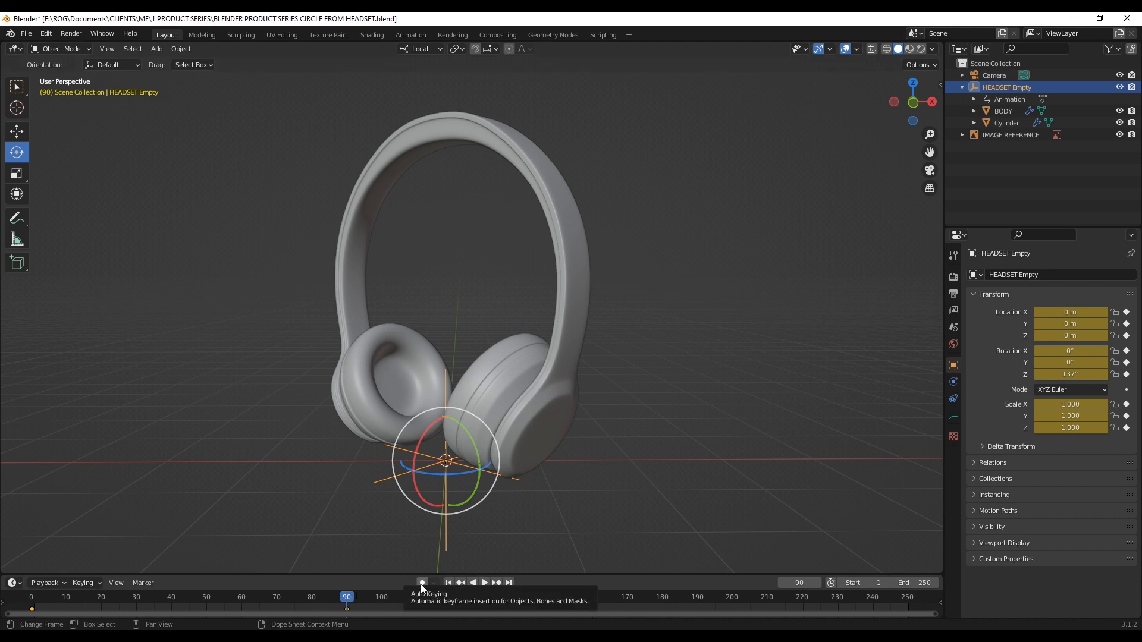
- Play the headset's rotation animation from frame 0 past its end keyframe
drag(346, 597, 31, 597)
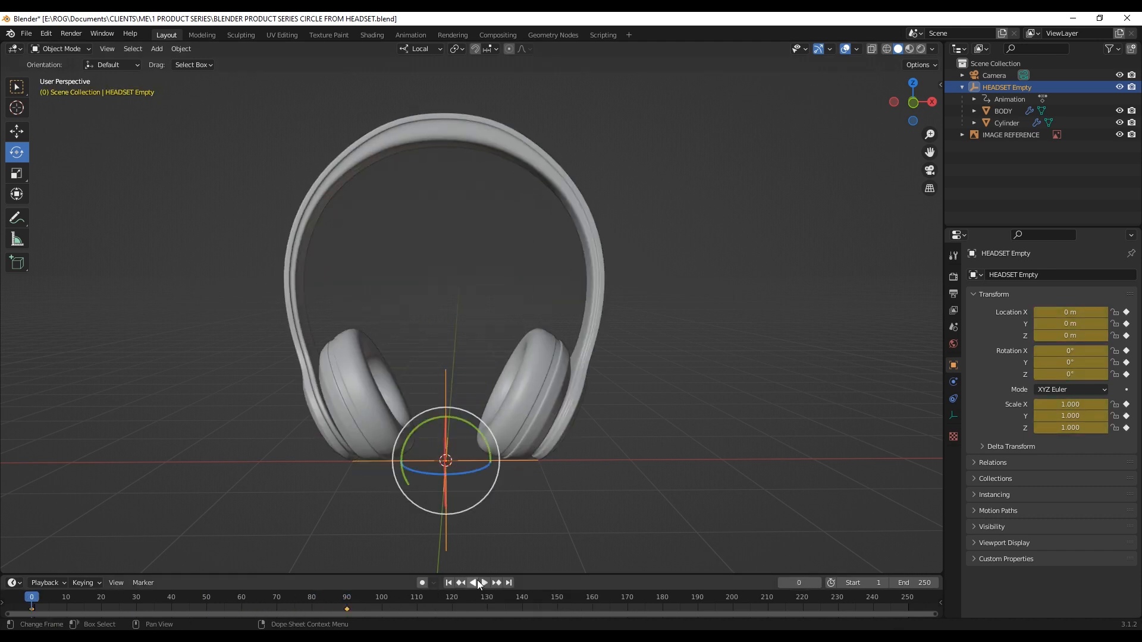
click(485, 583)
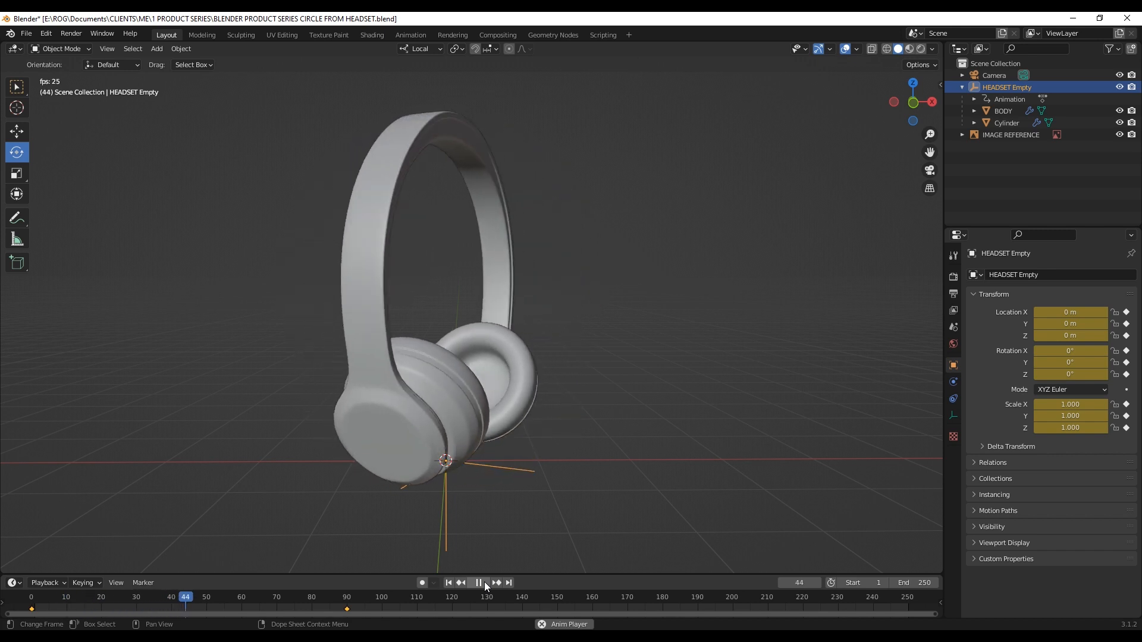
click(484, 582)
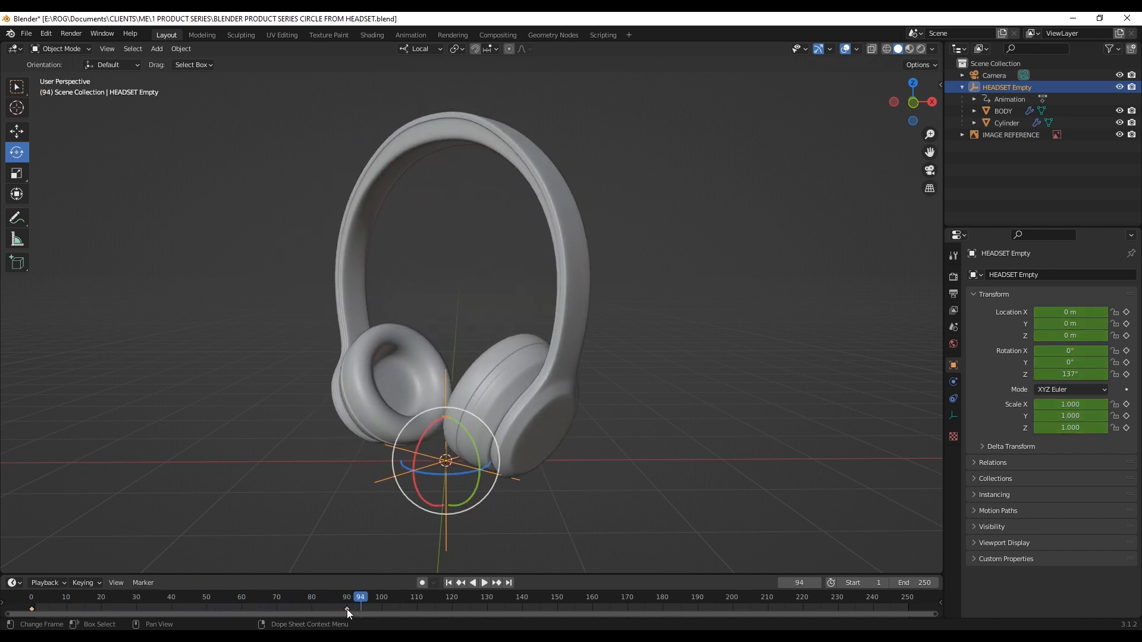
- Try moving the headset's end keyframe to frame 60 and then to about frame 162, previewing the rotation speed each time
drag(348, 609, 14, 612)
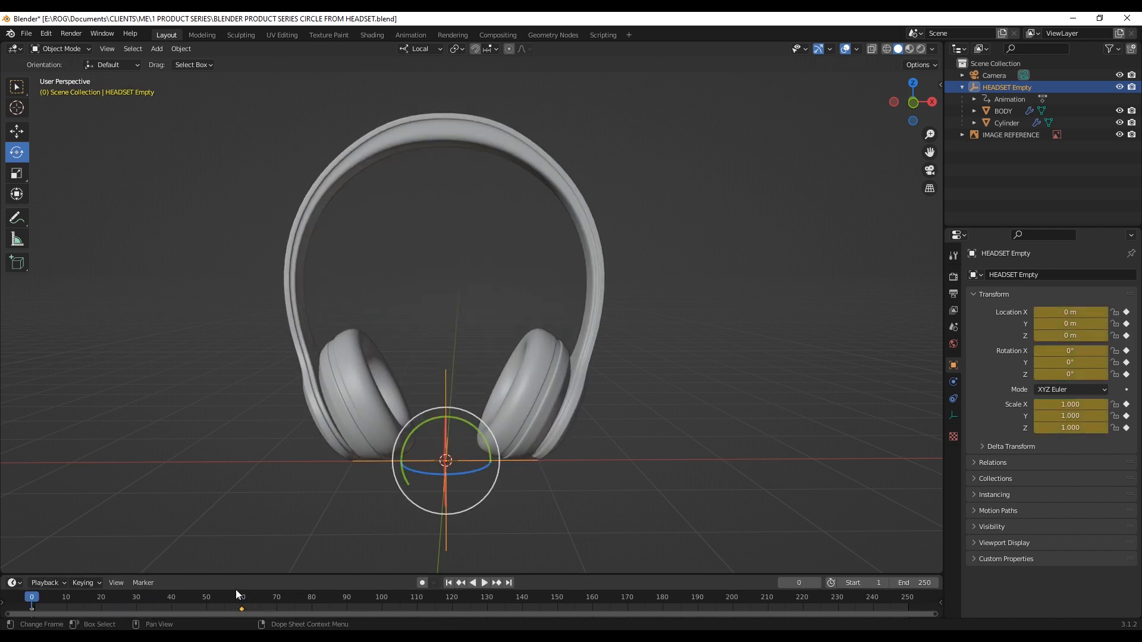
click(484, 583)
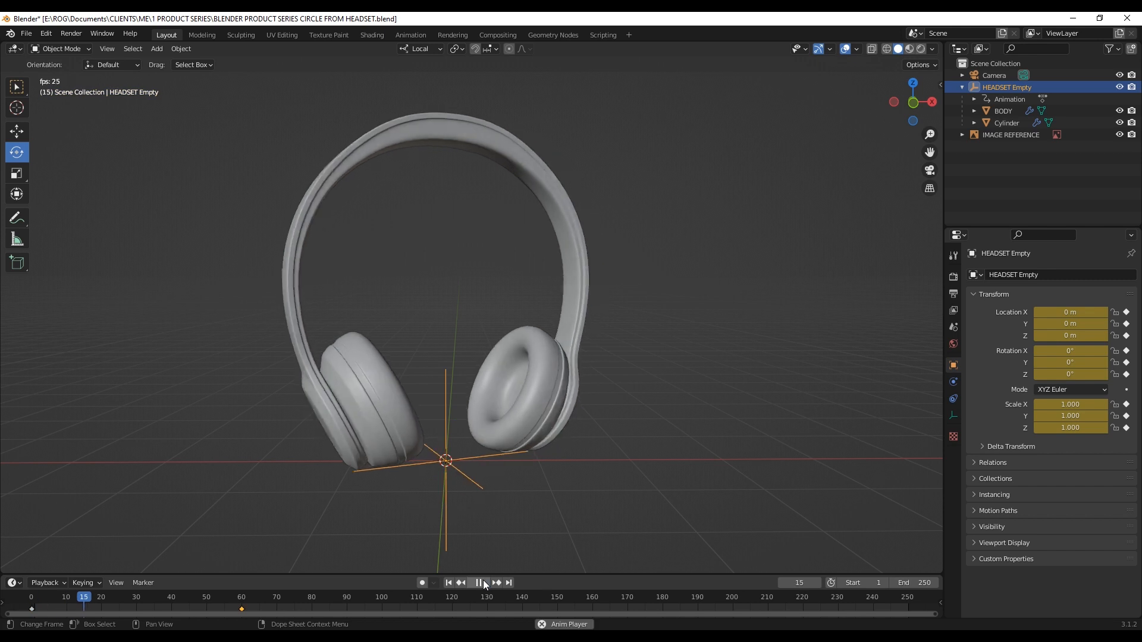
drag(242, 610, 600, 604)
drag(241, 596, 11, 600)
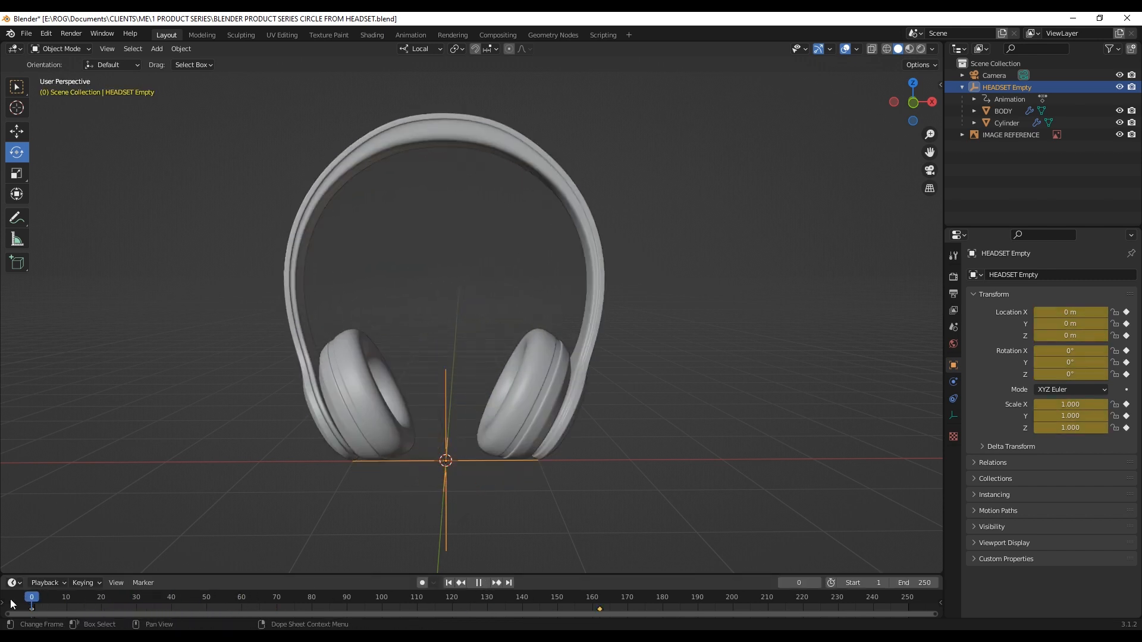
click(486, 583)
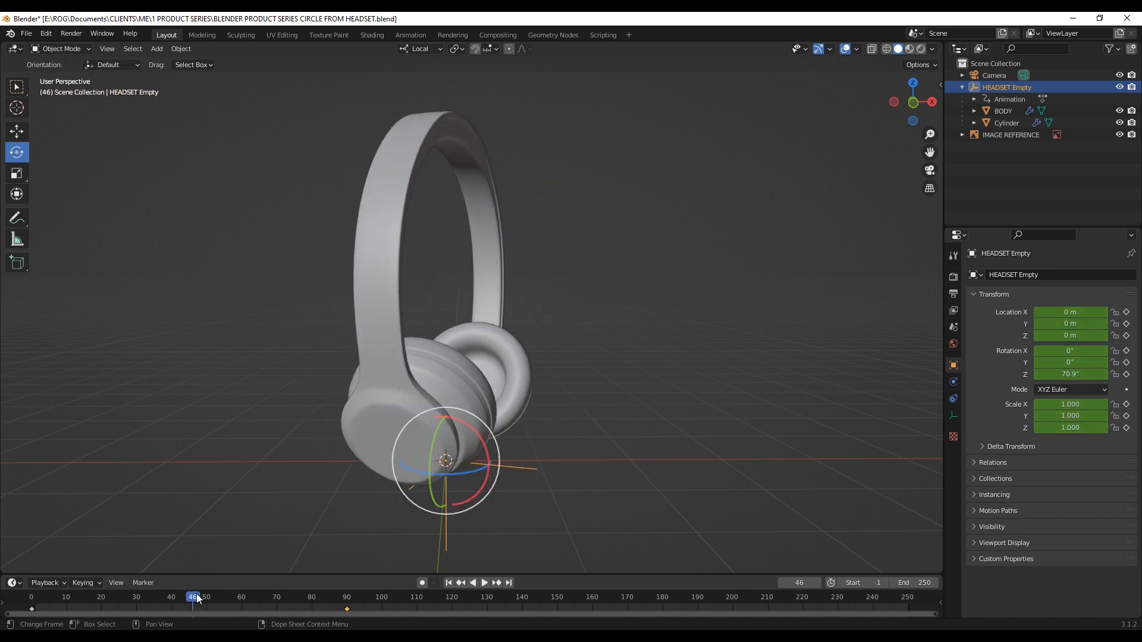
- Insert a Location, Rotation, Scale & Custom Properties keyframe on the Camera at frame 0, looking through the camera view
drag(198, 599, 29, 601)
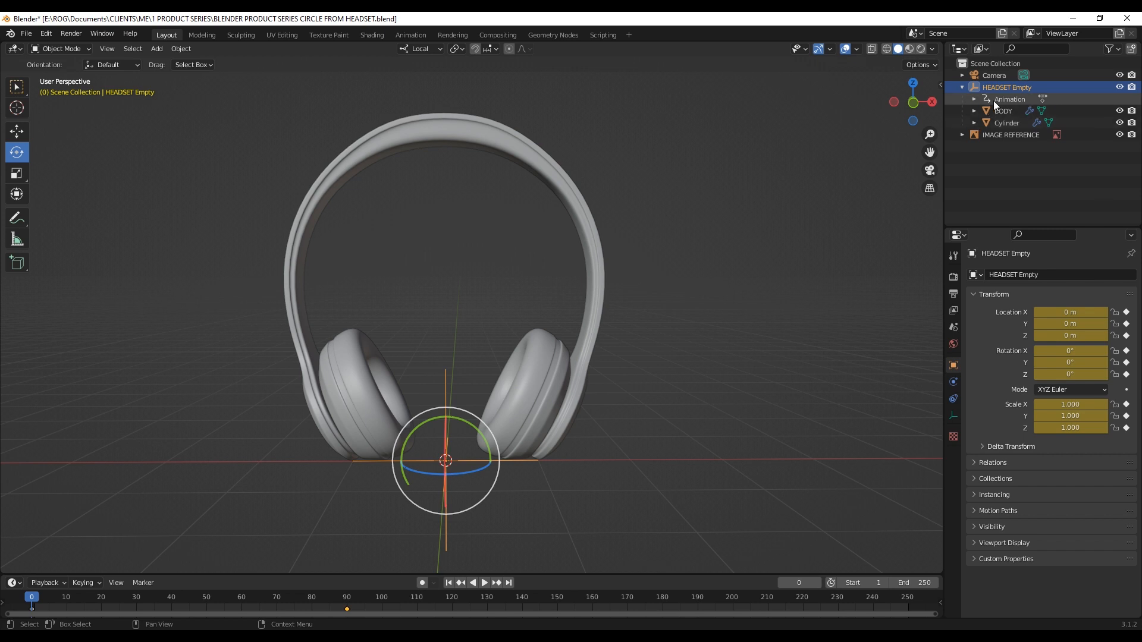
click(992, 76)
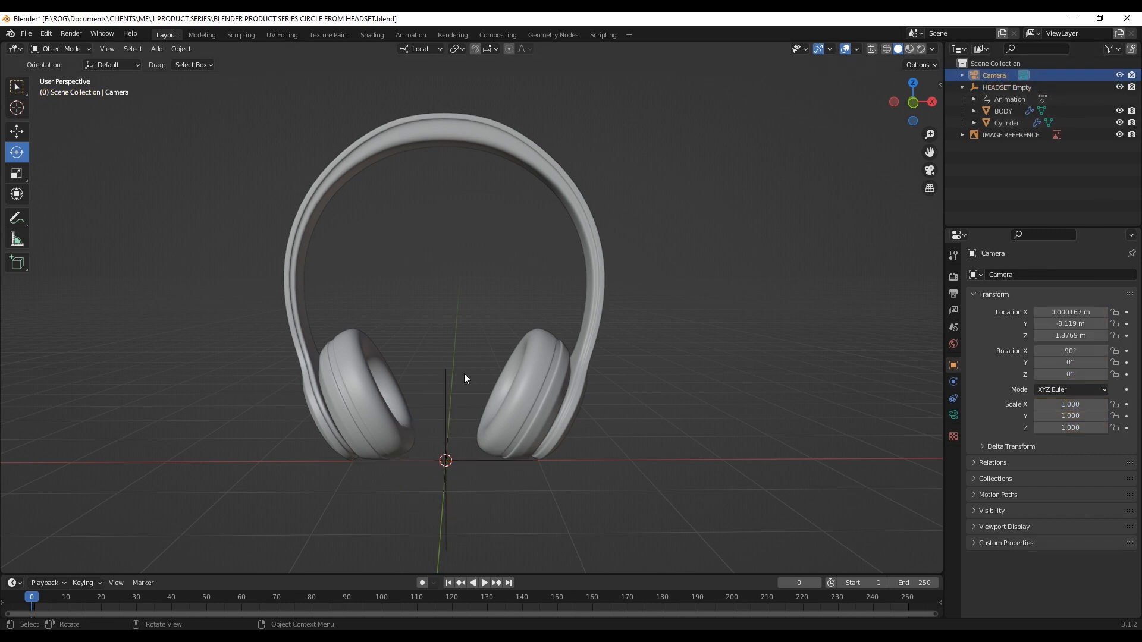
key(KP_0)
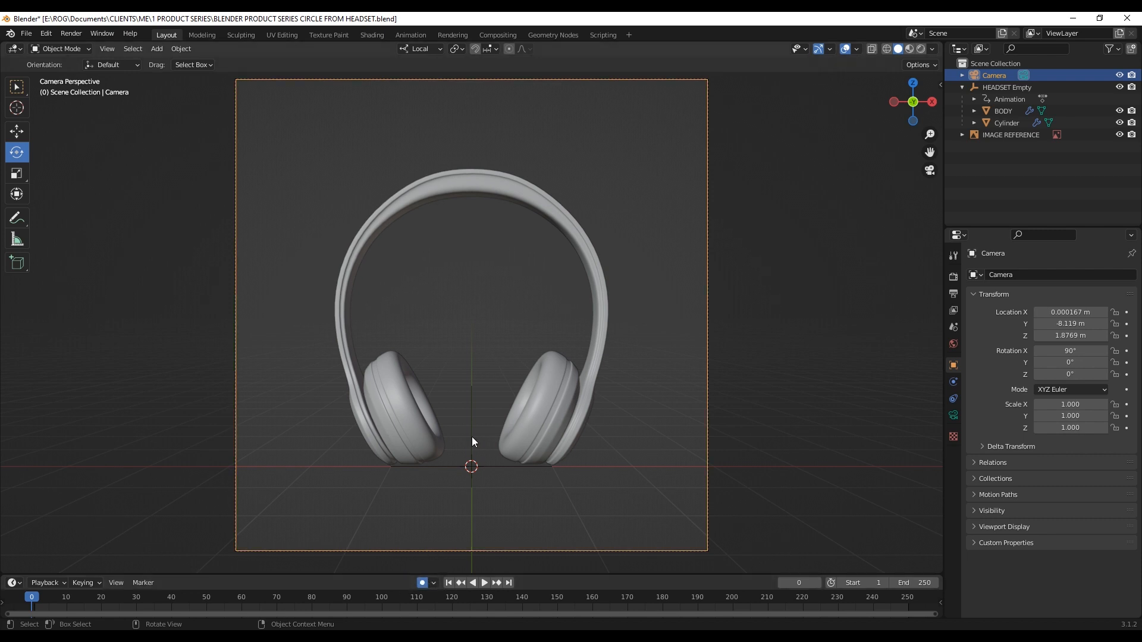
key(i)
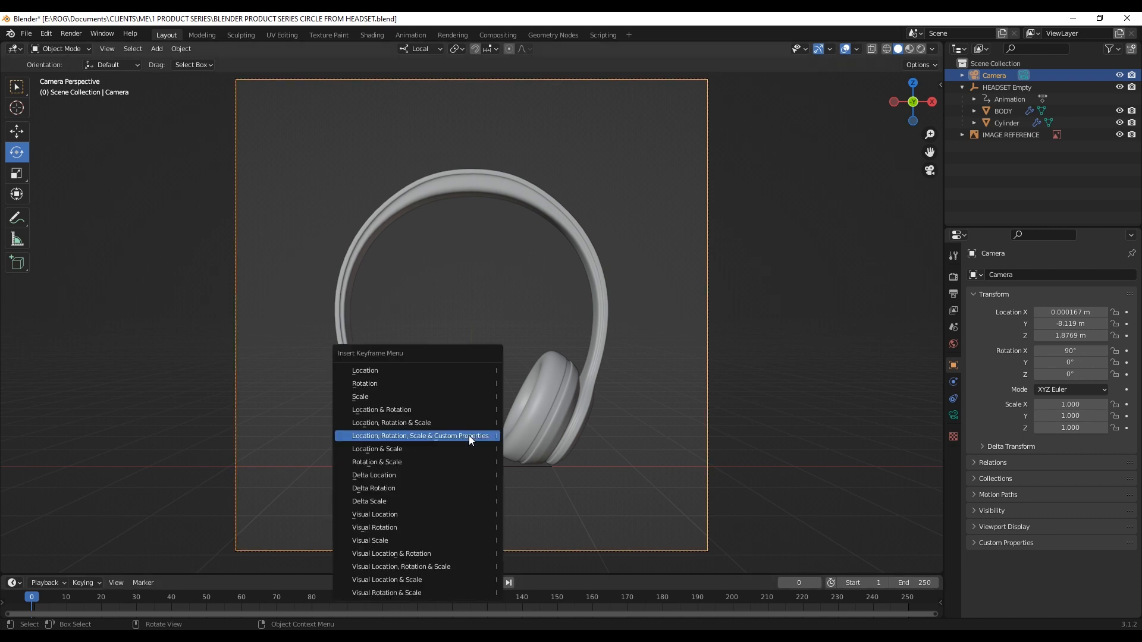
click(454, 436)
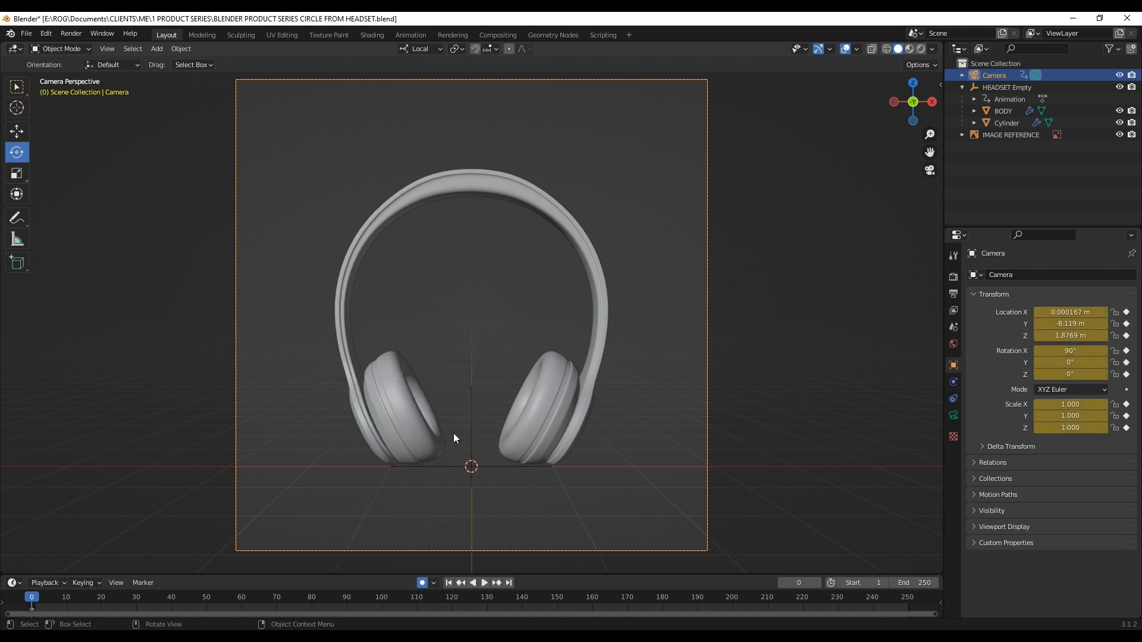
- At frame 90, move the Camera toward the headset along its local Z axis to about Y -6.5 m
click(264, 597)
key(space)
drag(309, 599, 348, 603)
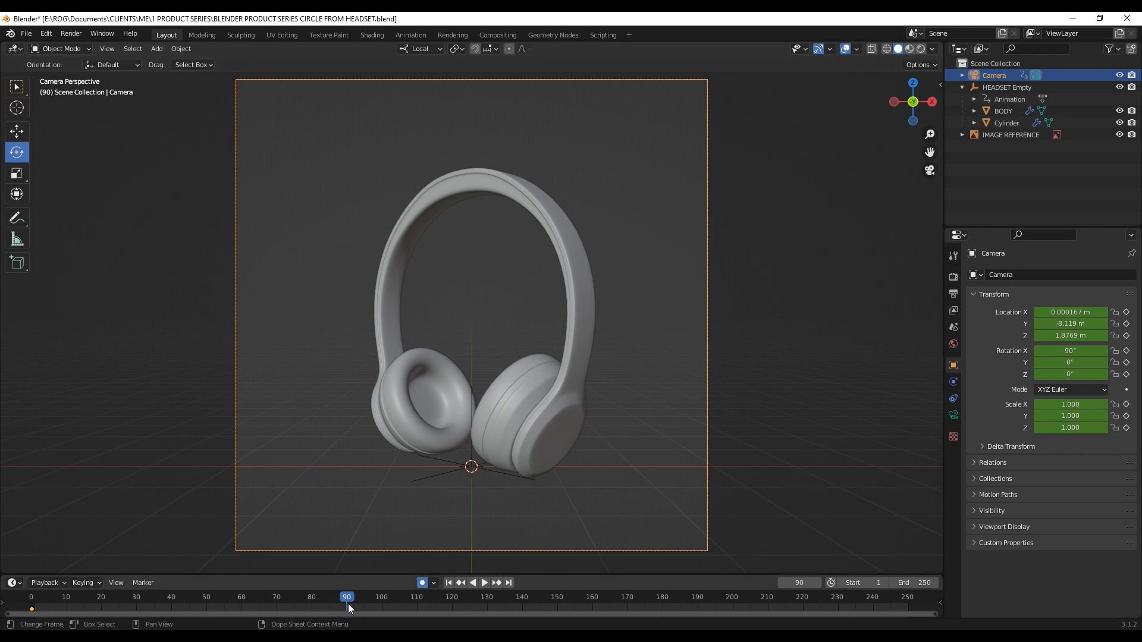
key(g)
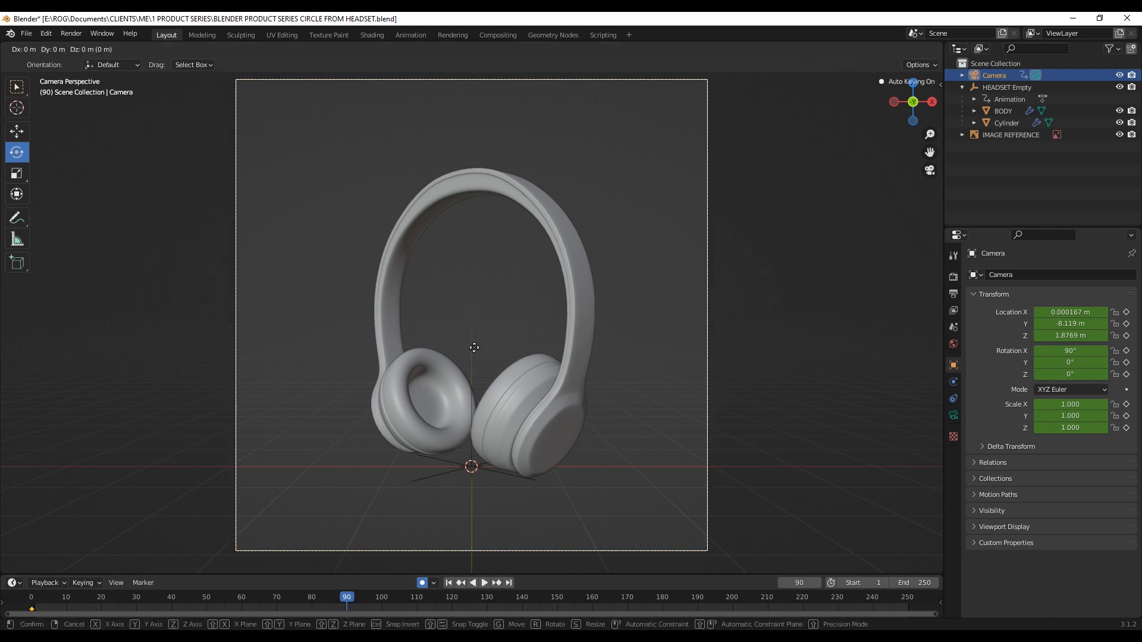
key(z)
key(z)
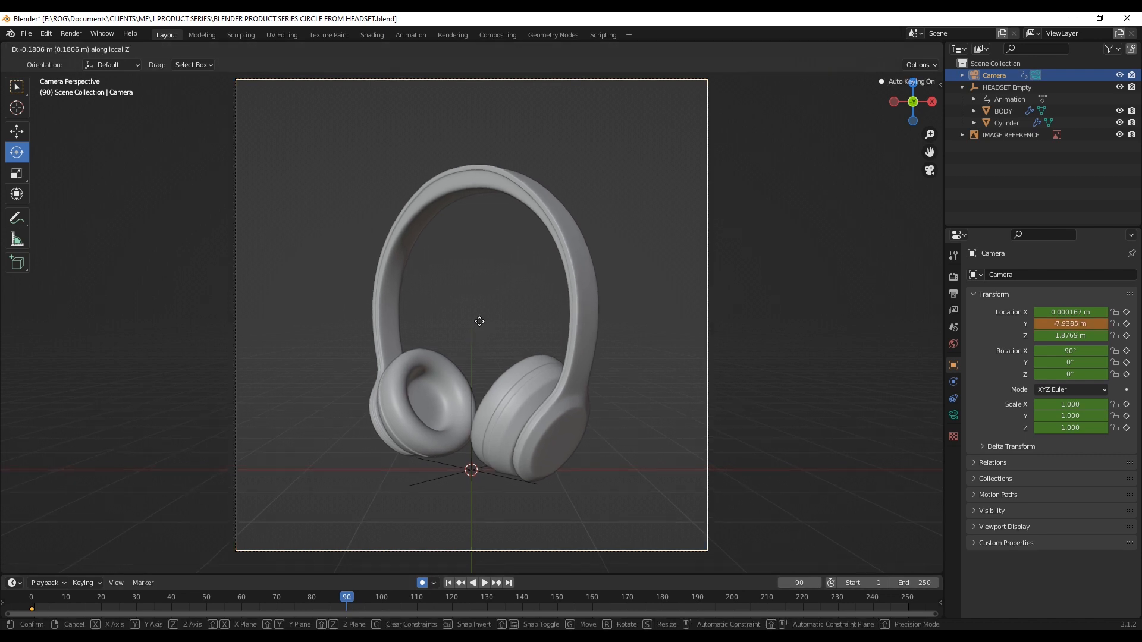
click(477, 279)
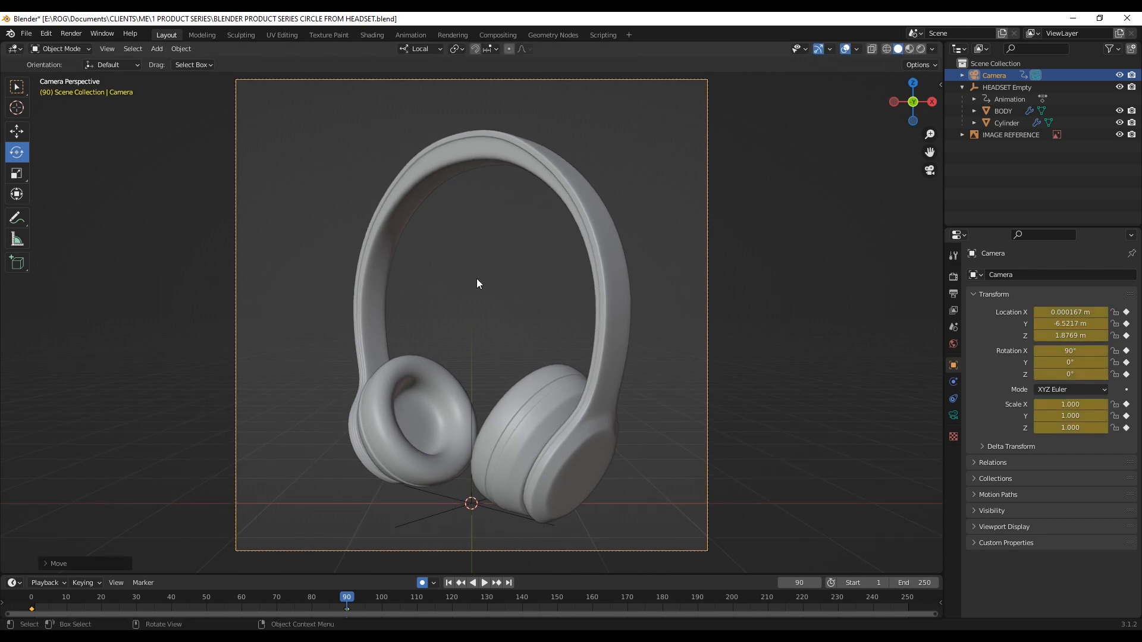
- Play and scrub the combined camera and headset animation from frame 0
drag(351, 597, 31, 599)
key(space)
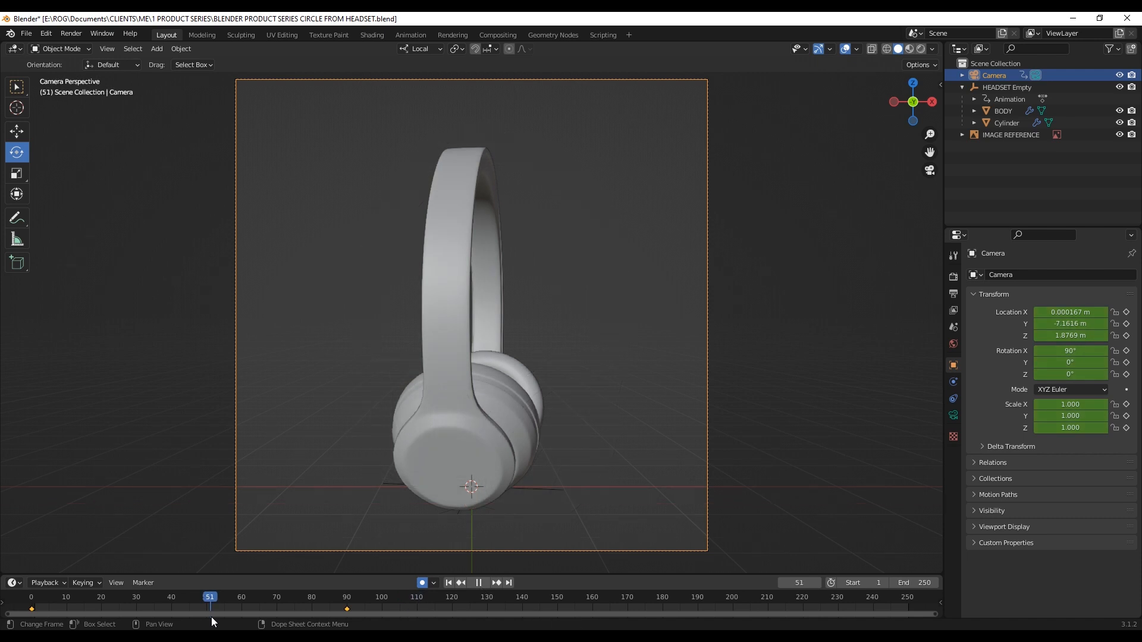
drag(212, 616, 169, 609)
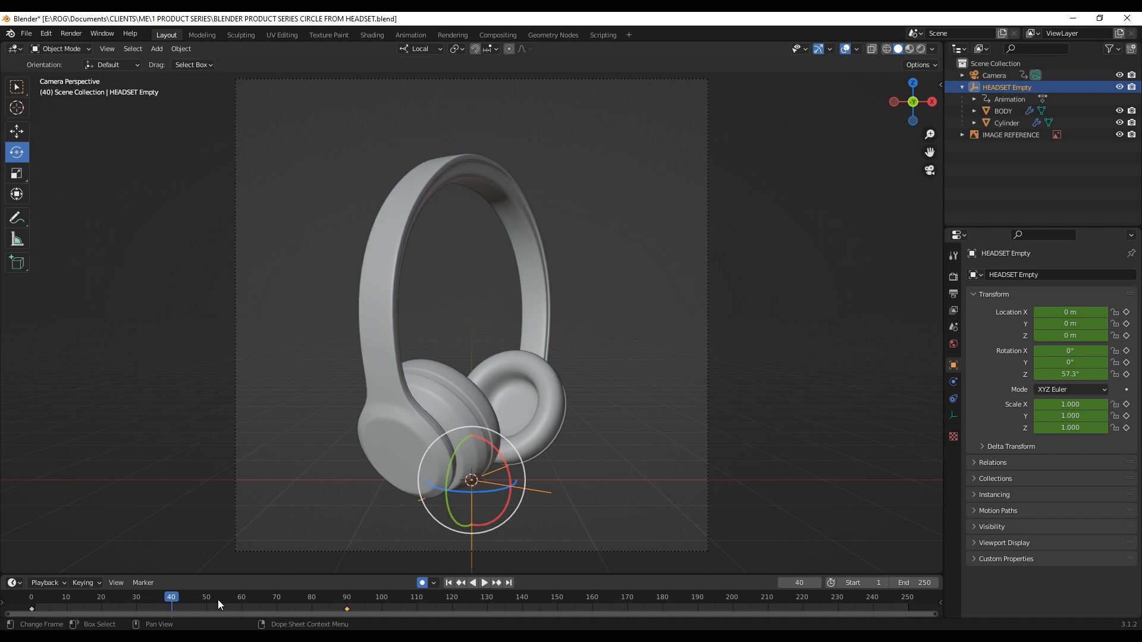
- At frame 45, tilt the HEADSET Empty to about 23.4° rotation on X as an auto-keyed in-between pose
key(space)
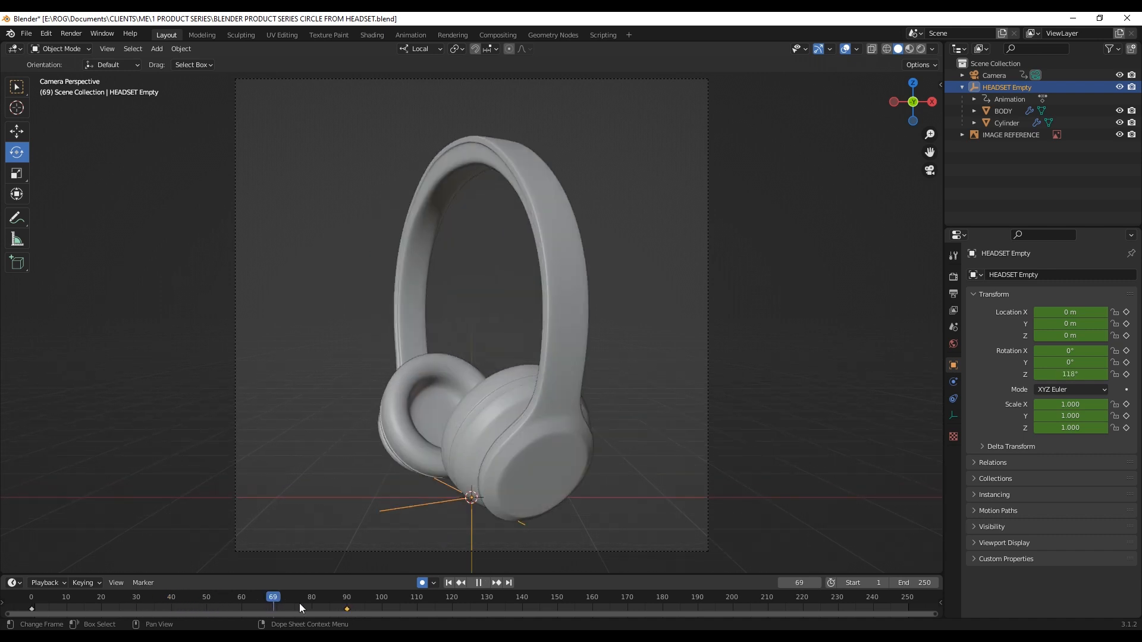
drag(354, 603, 189, 604)
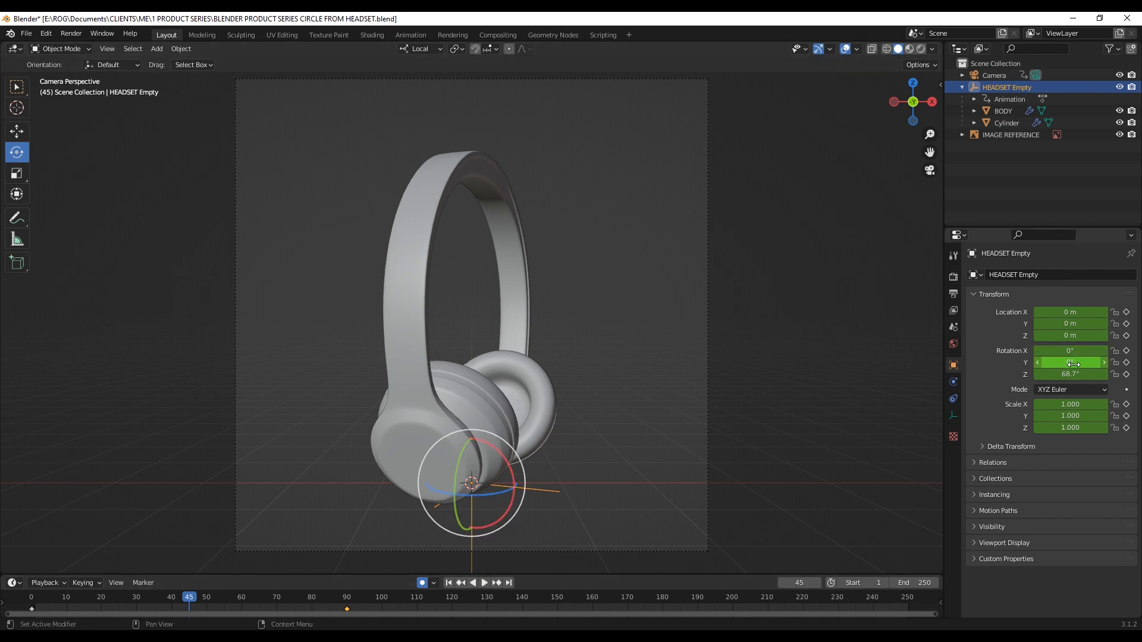
drag(1067, 352, 1082, 351)
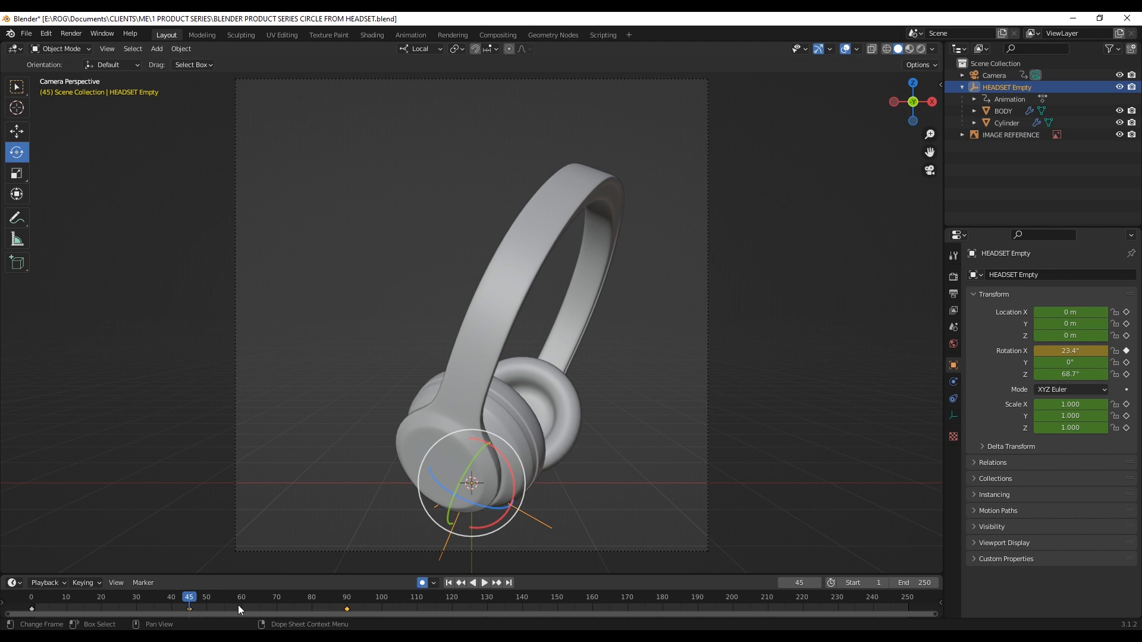
- Play the animation from frame 0 to review the headset's tilt midway through its turn
drag(190, 597, 13, 613)
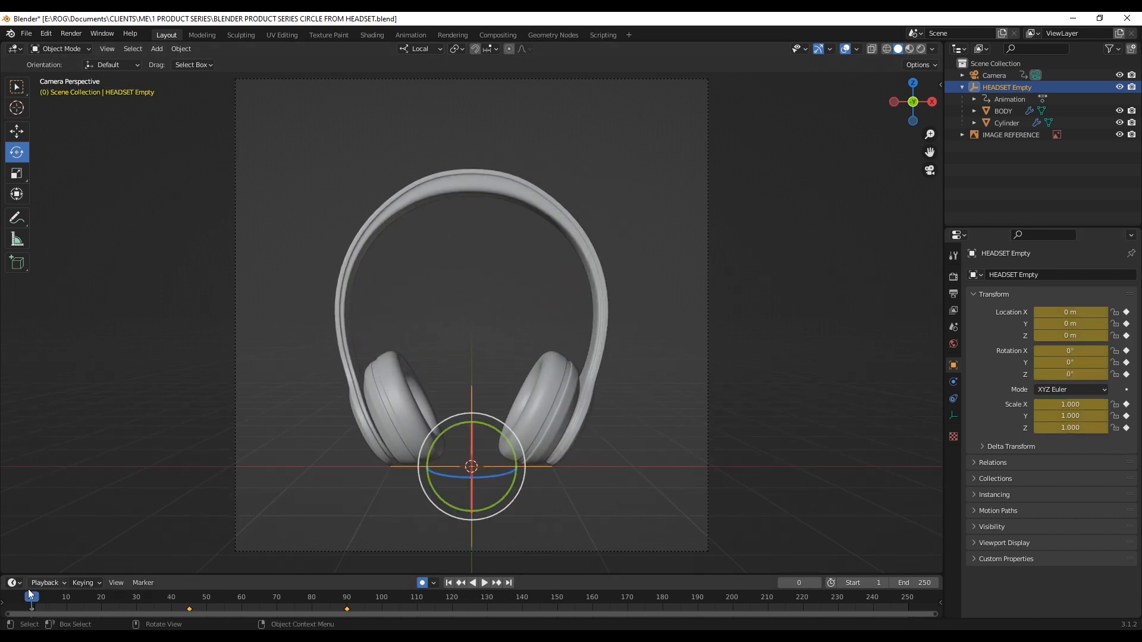
click(484, 583)
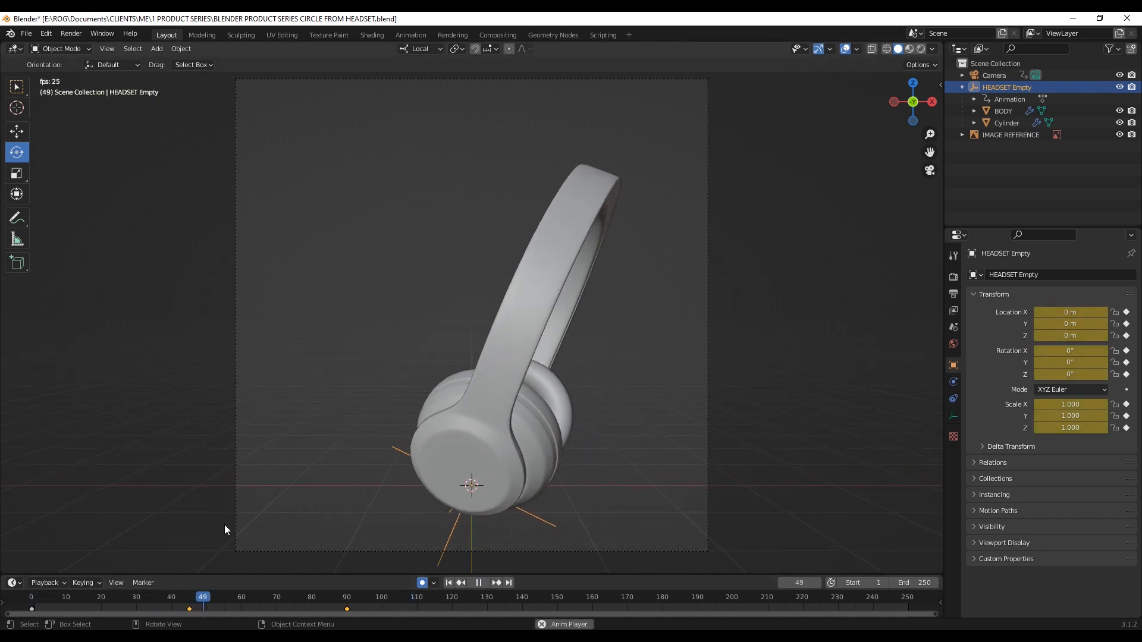
click(483, 584)
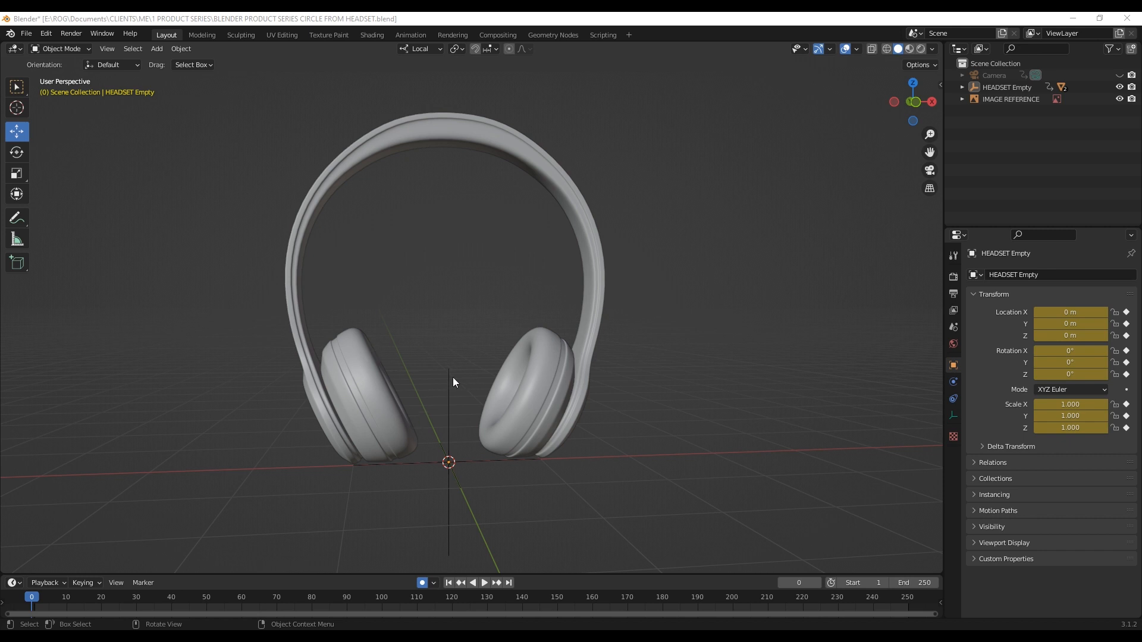
- Add a new material to the headset's BODY object and show the viewport in Material Preview shading
click(505, 142)
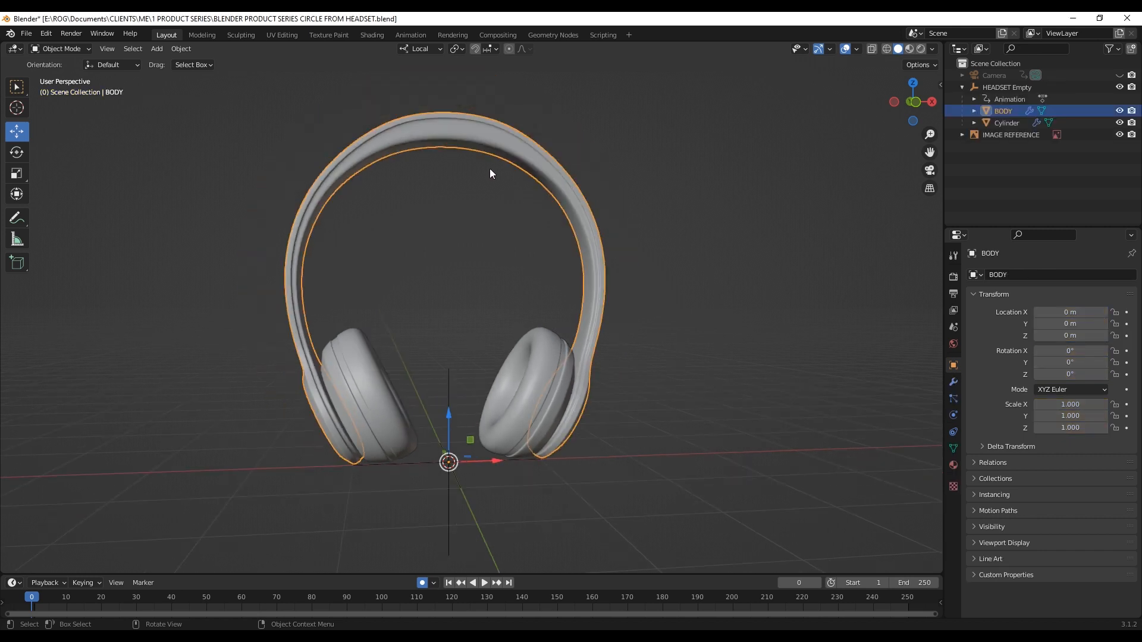
click(953, 465)
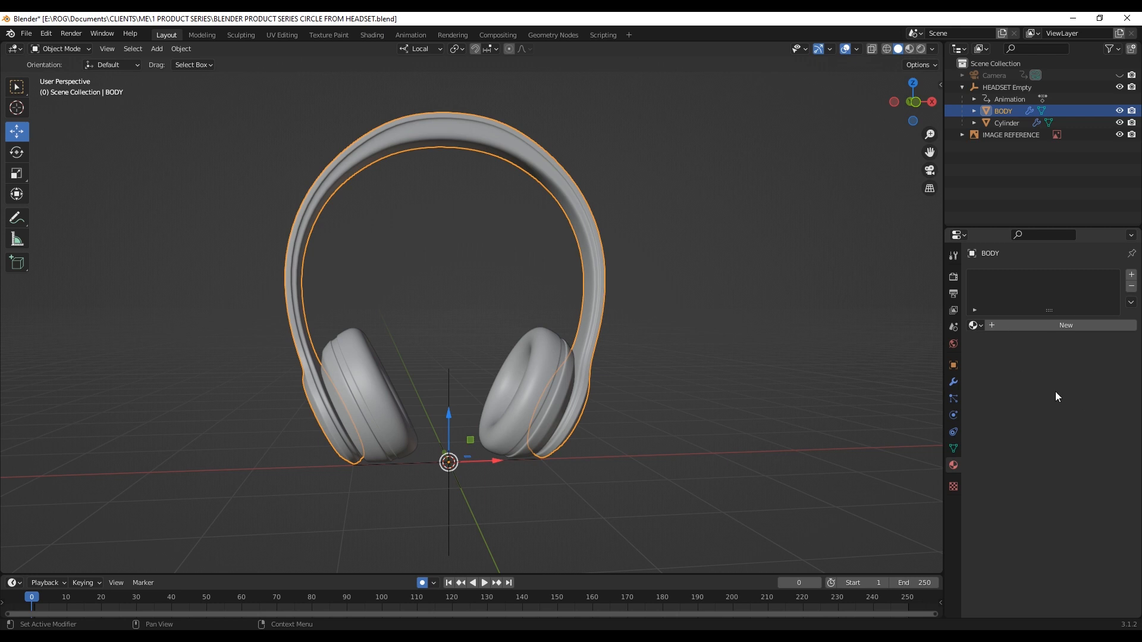
click(1014, 326)
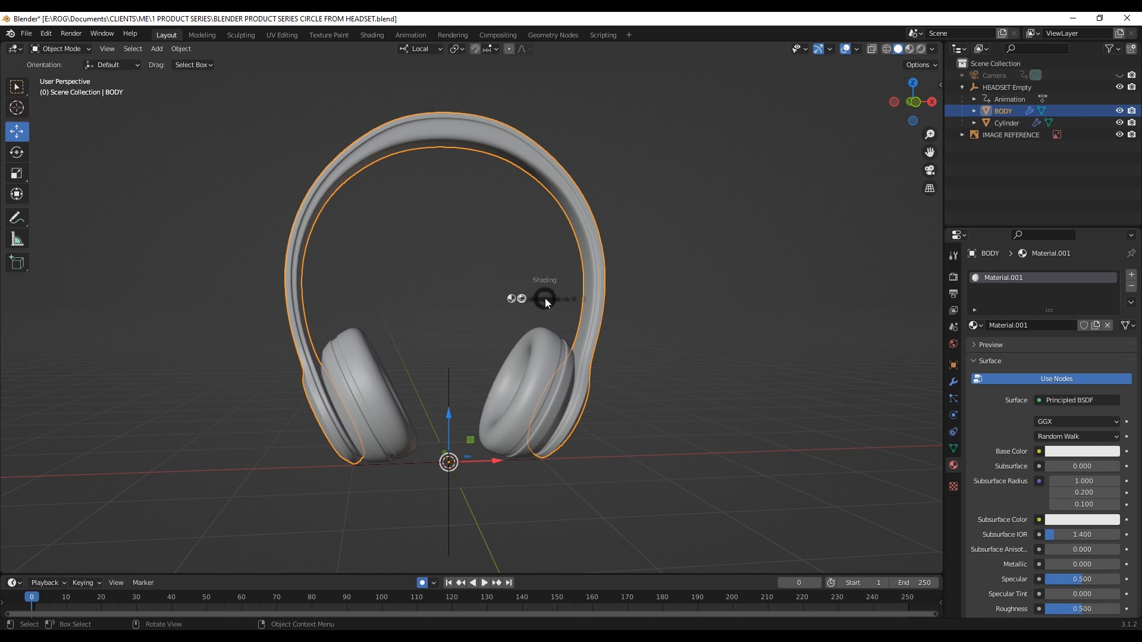
key(z)
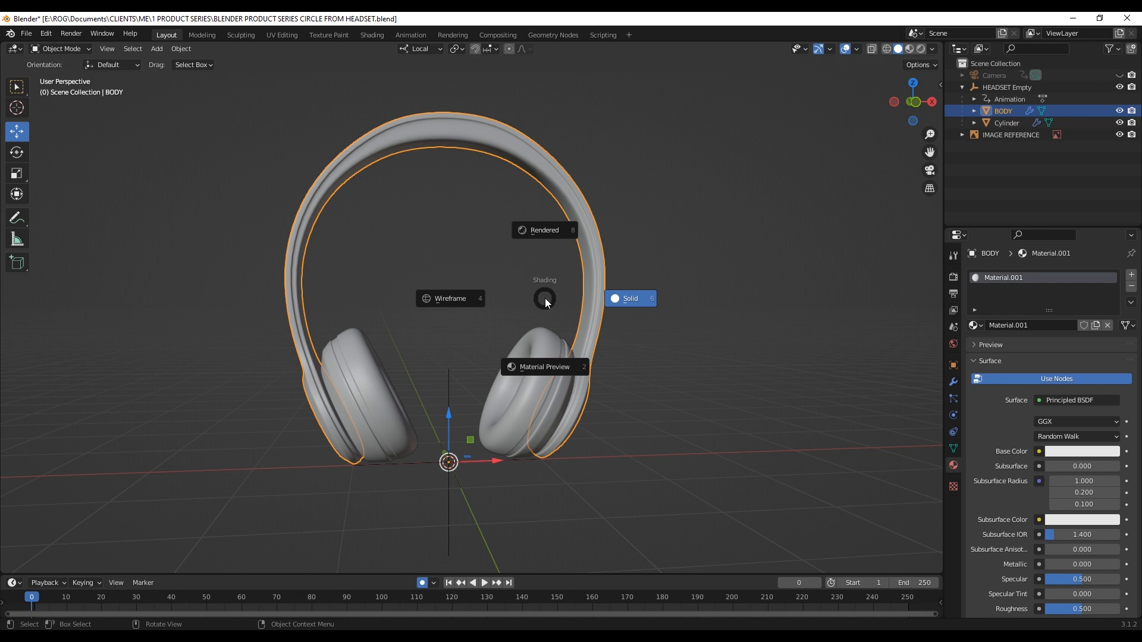
click(548, 369)
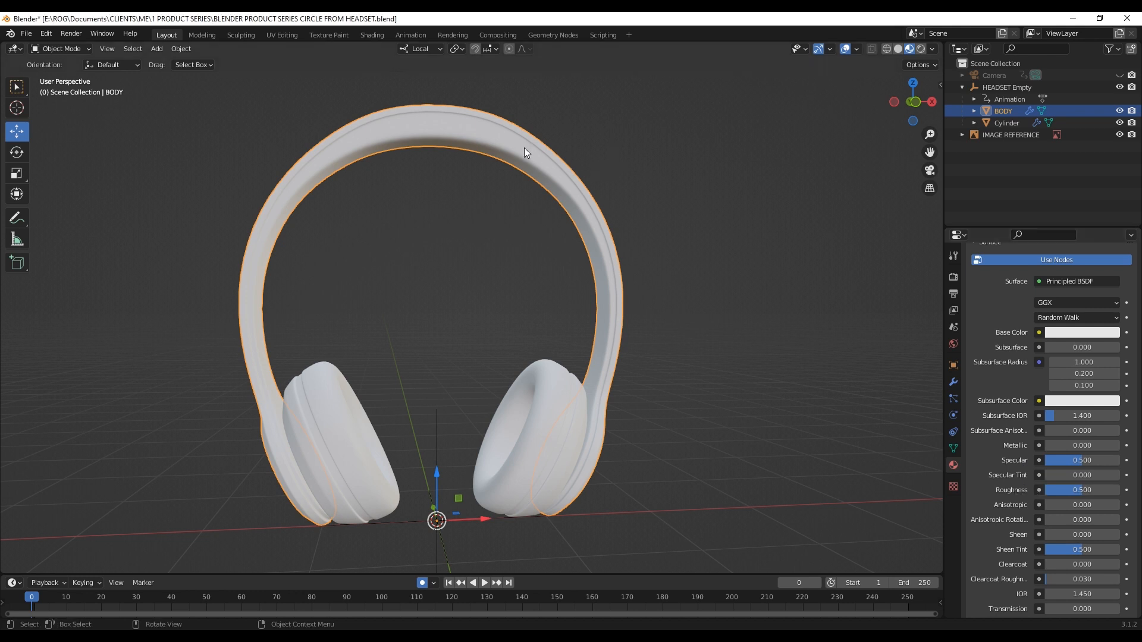
- Give the BODY material a bright red base color and set its Metallic value to about 0.126
middle_drag(544, 160, 520, 186)
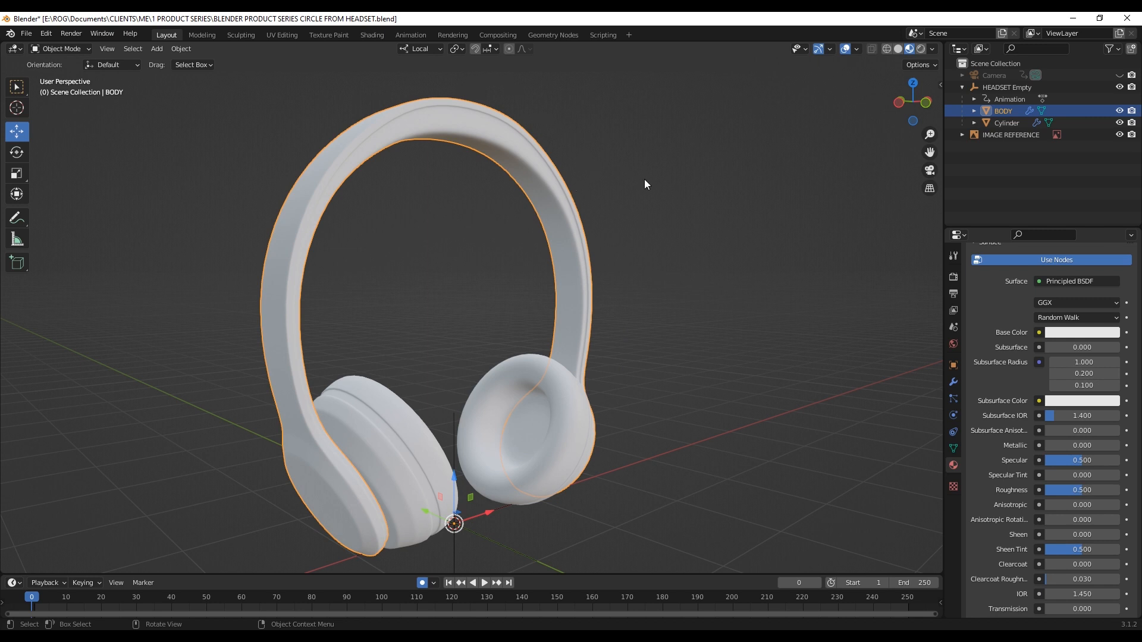
middle_drag(630, 152, 523, 153)
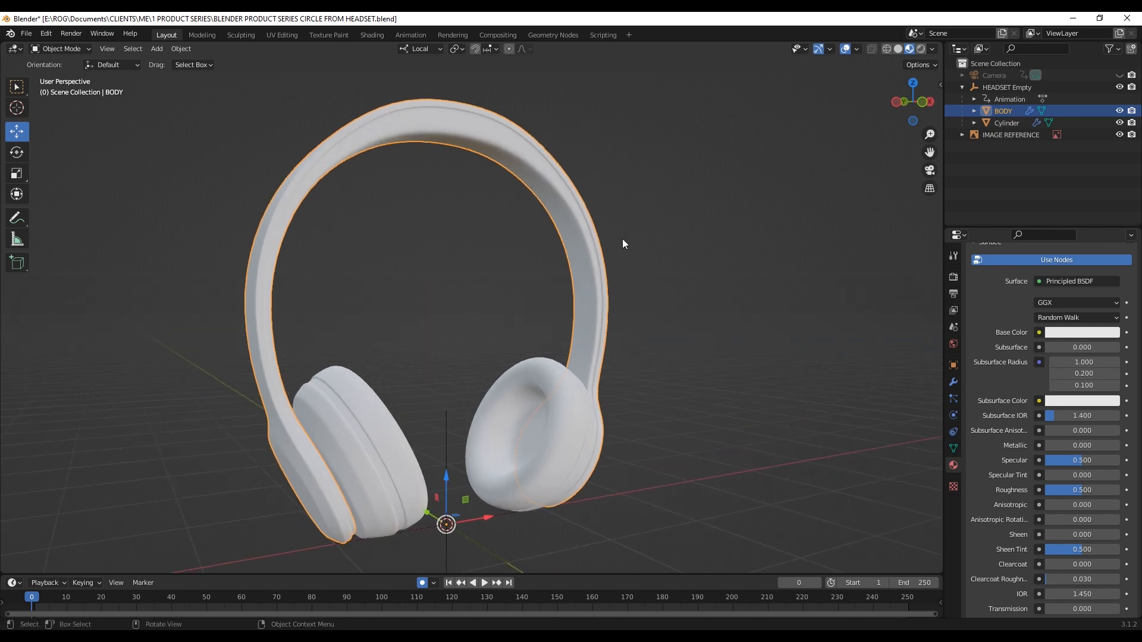
middle_drag(620, 242, 544, 181)
click(1062, 333)
drag(1058, 232, 1063, 246)
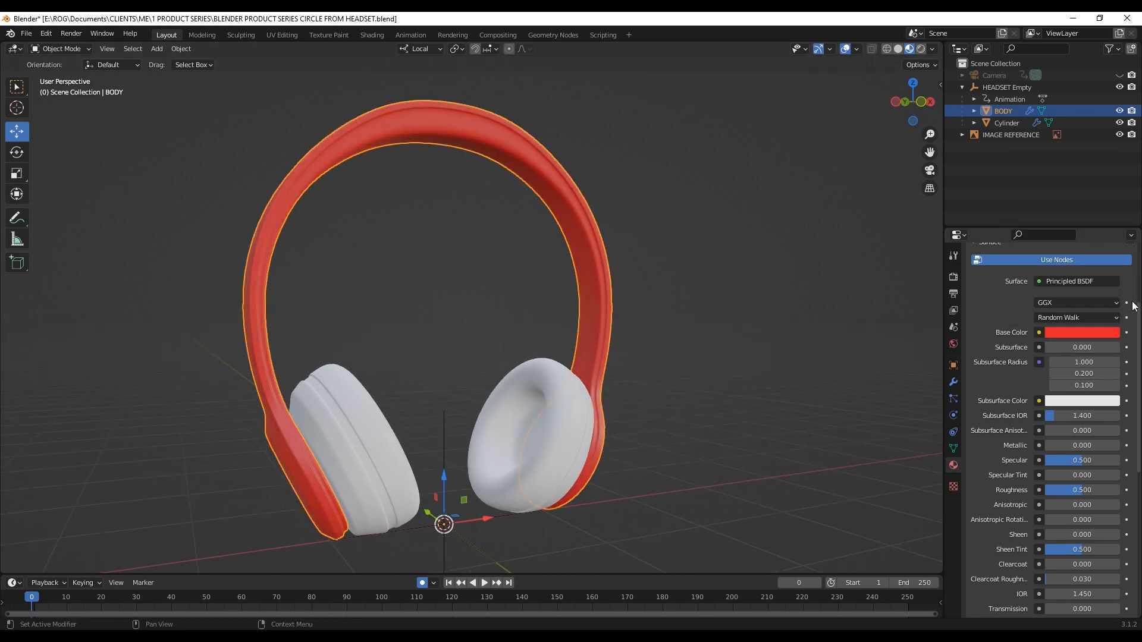
drag(1052, 447, 1053, 447)
middle_drag(512, 137, 455, 121)
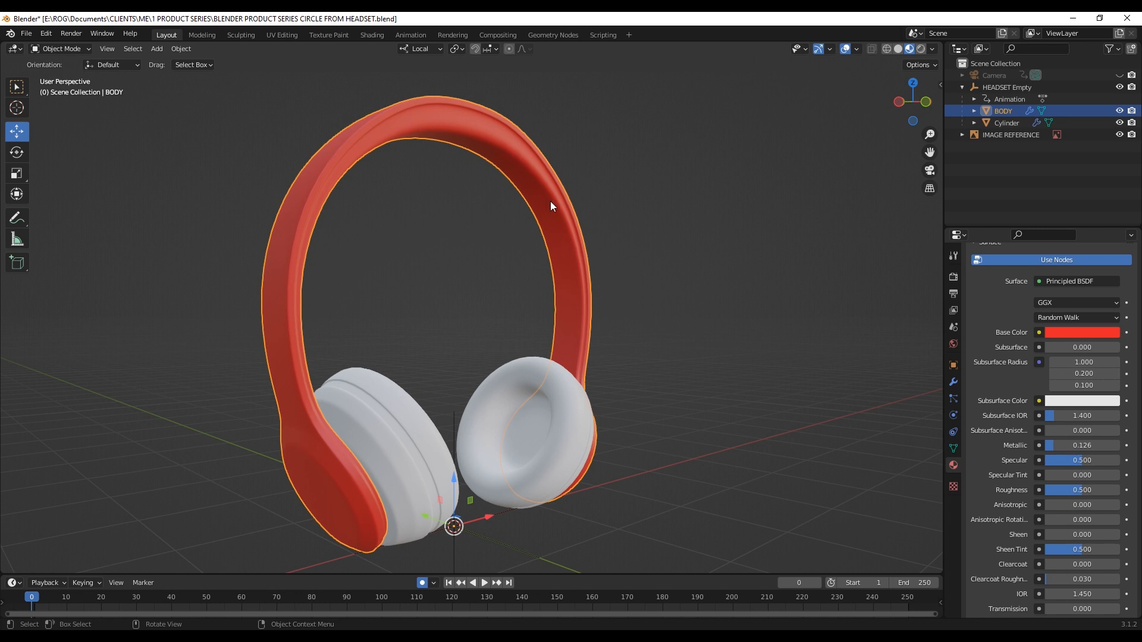
- Try lower and higher Specular values on the BODY material, then set Specular to 0.8
drag(1078, 462, 1045, 462)
middle_drag(641, 237, 487, 167)
drag(1062, 462, 1130, 461)
mouse_move(579, 244)
middle_down()
mouse_move(640, 242)
mouse_move(583, 245)
middle_up()
click(1092, 462)
text(0.8)
key(Return)
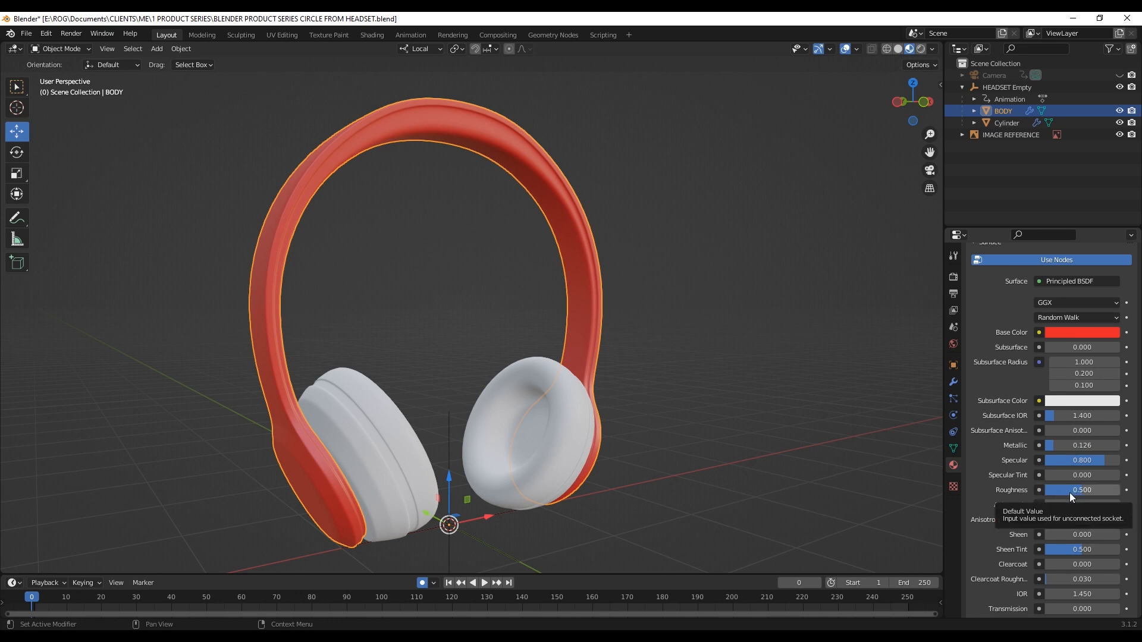
middle_drag(282, 247, 308, 248)
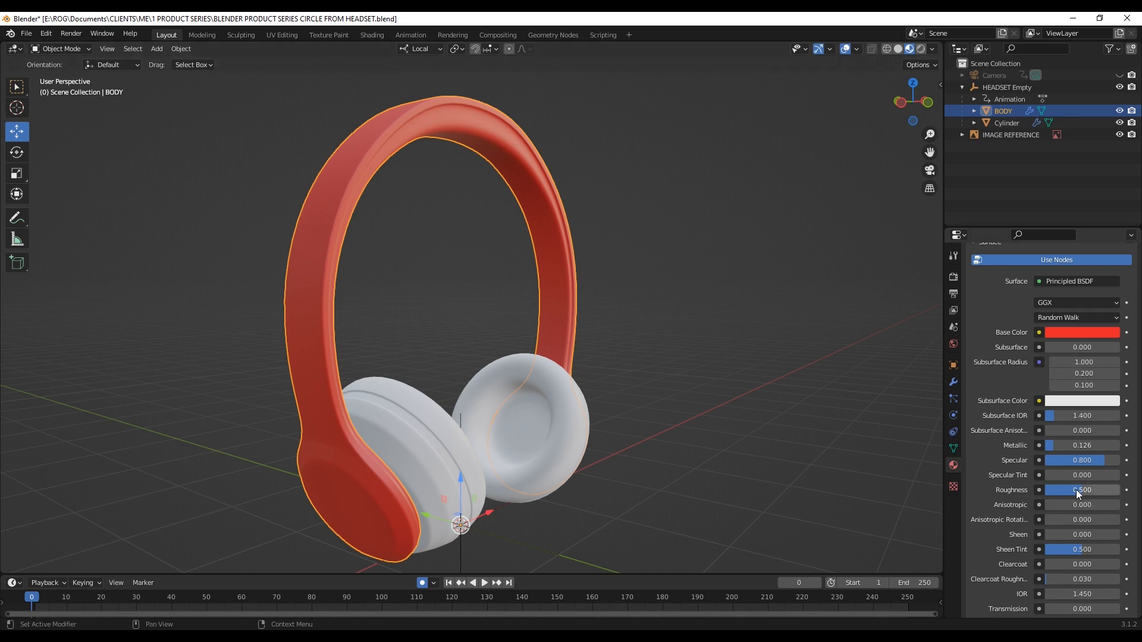
- Lower the BODY material's Roughness to about 0.268 while checking how the headband's highlights look
drag(1078, 490, 1058, 491)
middle_drag(337, 226, 843, 259)
scroll(464, 181, up, 3)
alt+scroll(326, 220, down, 2)
scroll(844, 258, down, 2)
drag(1061, 490, 1082, 490)
middle_drag(653, 320, 612, 319)
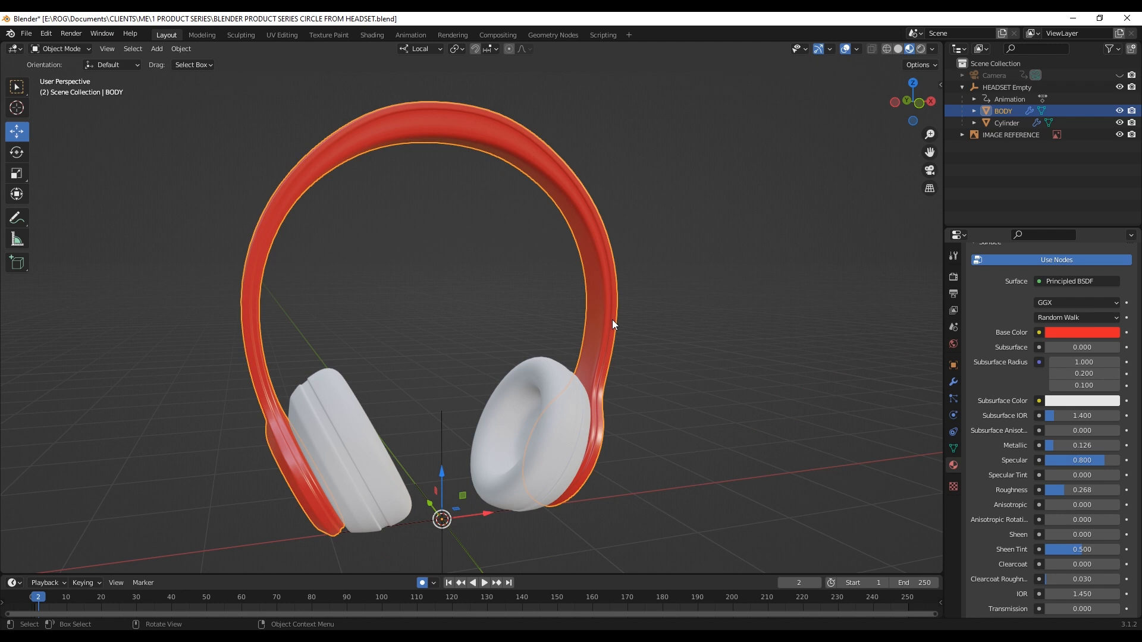
middle_drag(612, 319, 581, 315)
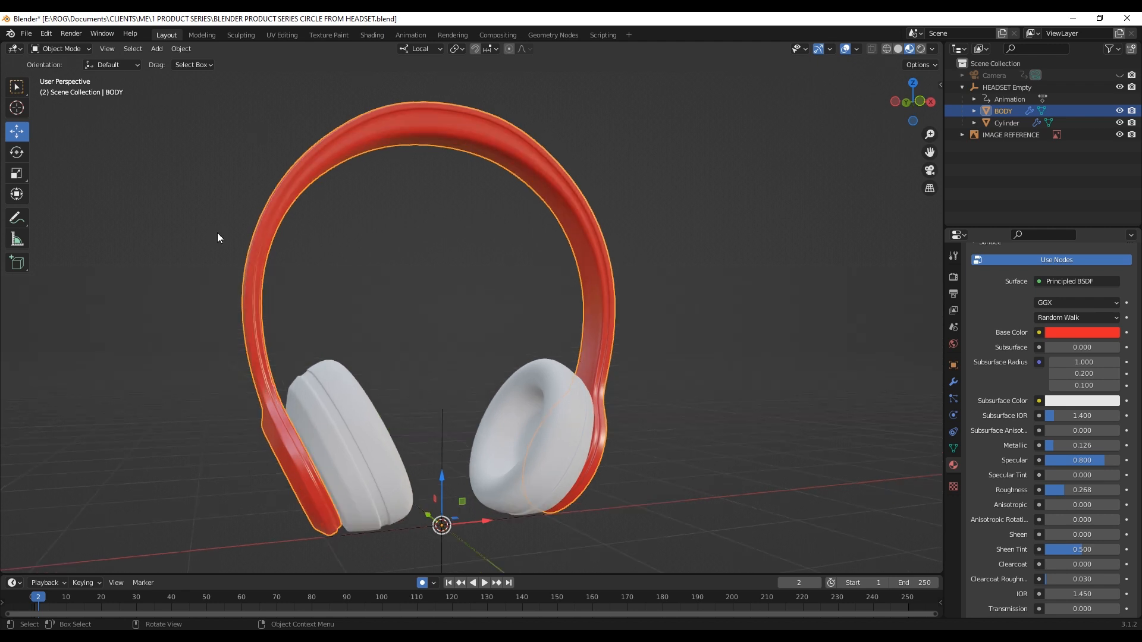
- Try assigning the existing red Material.001 to the Cylinder ear cushions, then undo it
click(366, 415)
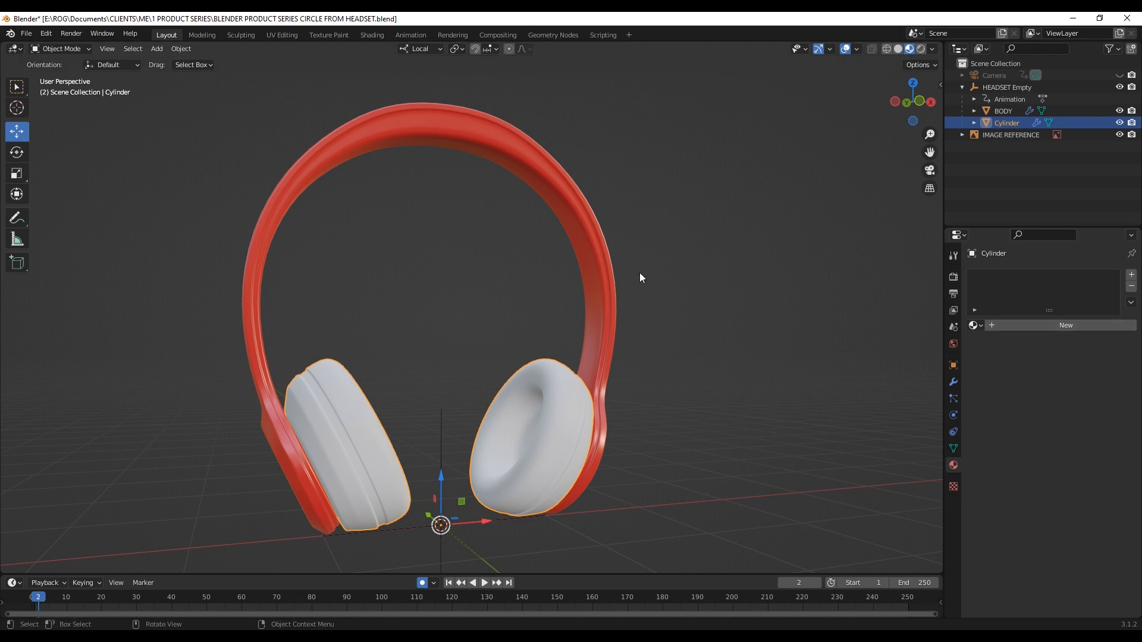
click(978, 325)
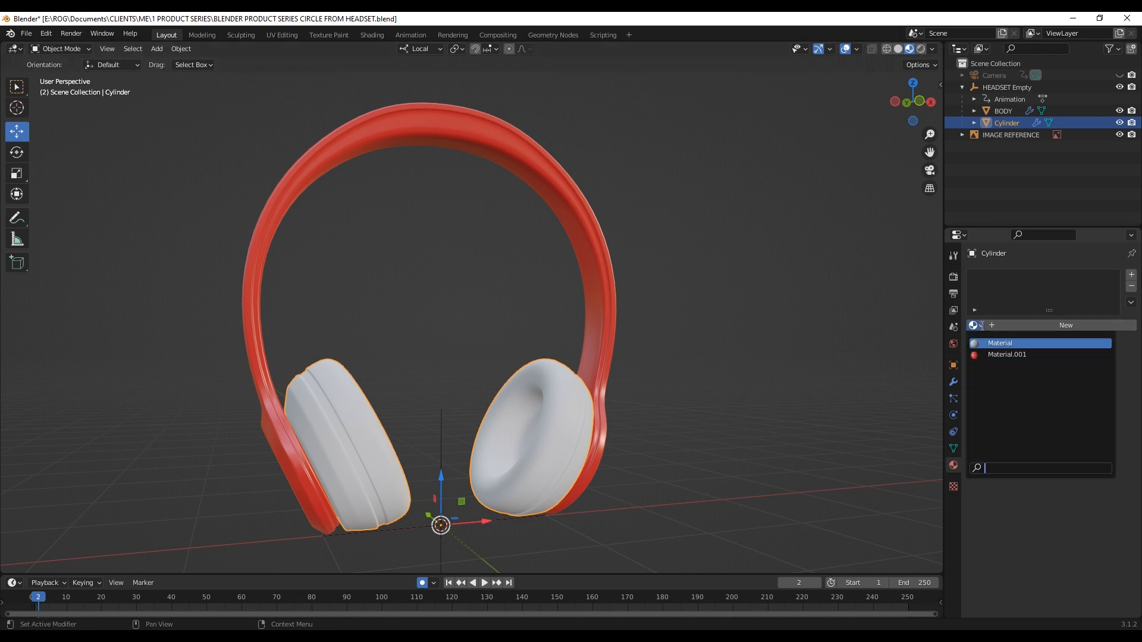
click(1005, 355)
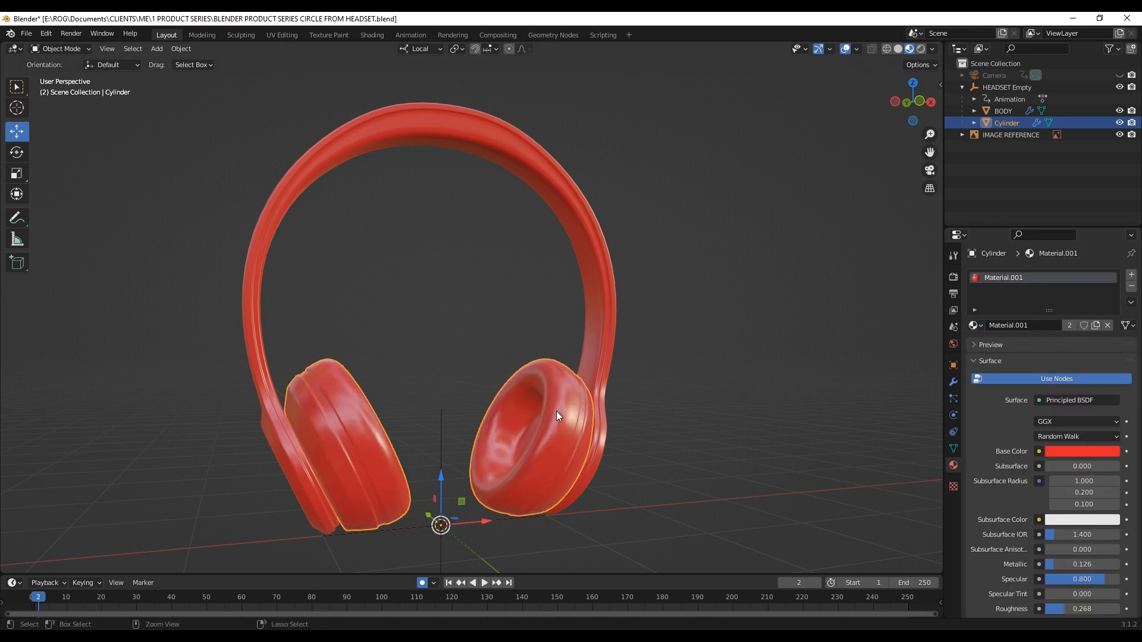
key(ctrl+z)
- Add a new material to the Cylinder ear cushions and darken its base color to near black
click(1019, 327)
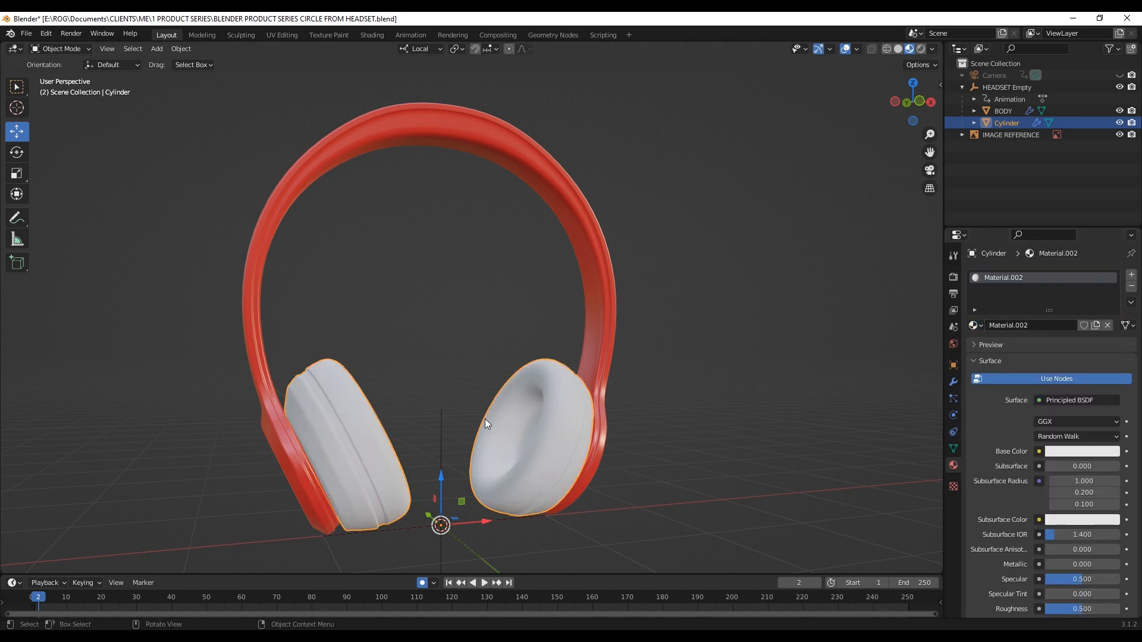
middle_drag(352, 458, 333, 441)
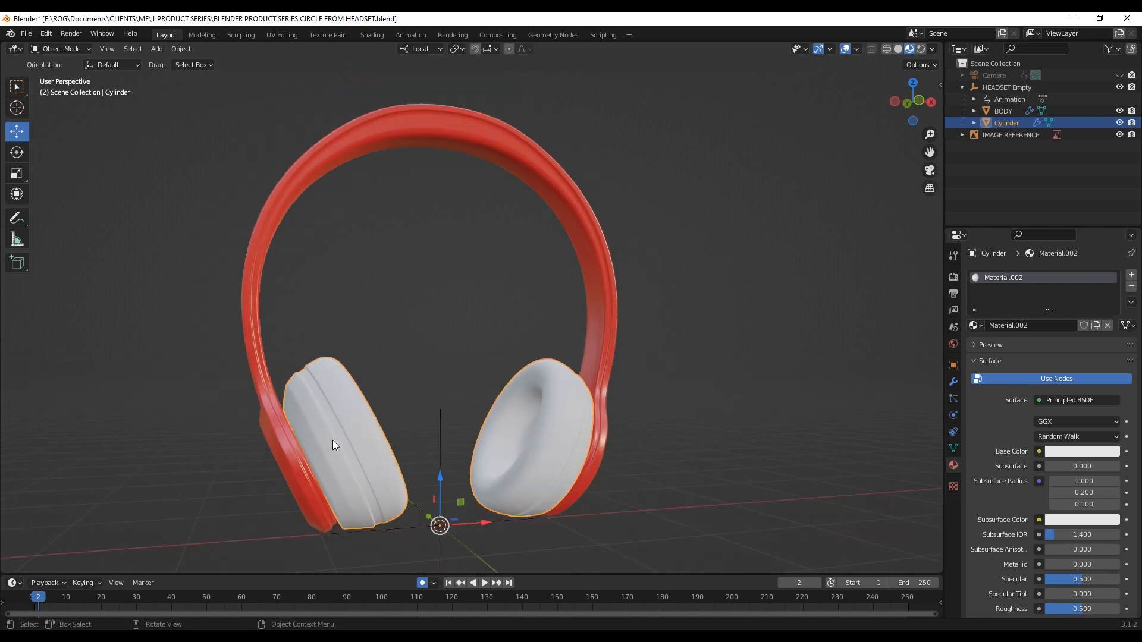
click(1064, 451)
drag(1111, 306, 1111, 357)
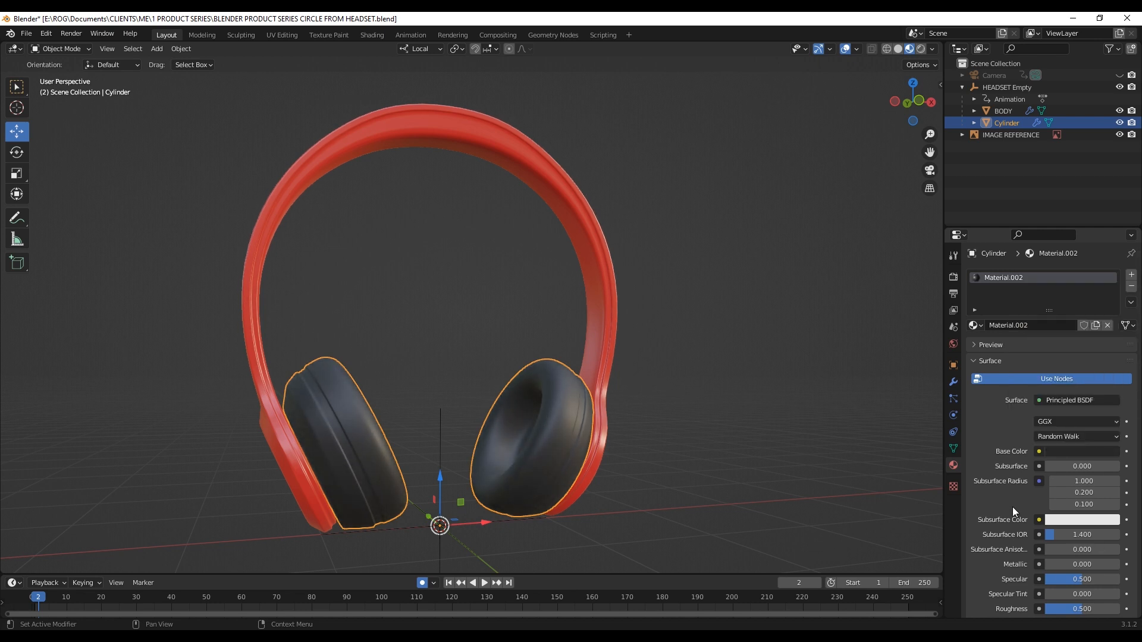
scroll(1008, 566, down, 1)
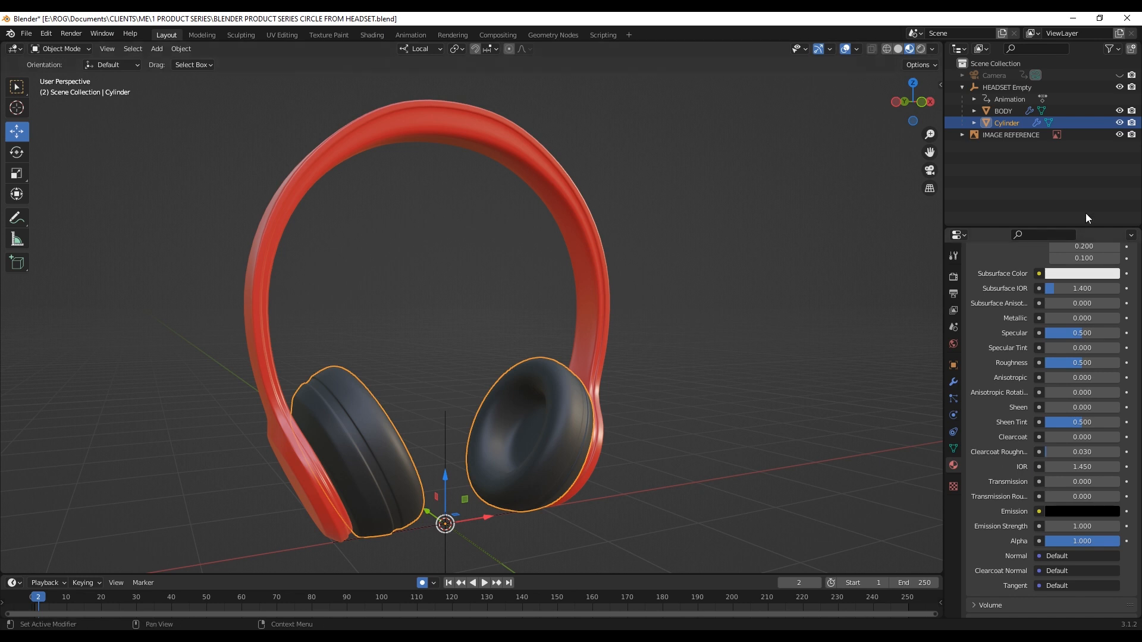
middle_drag(461, 124, 442, 124)
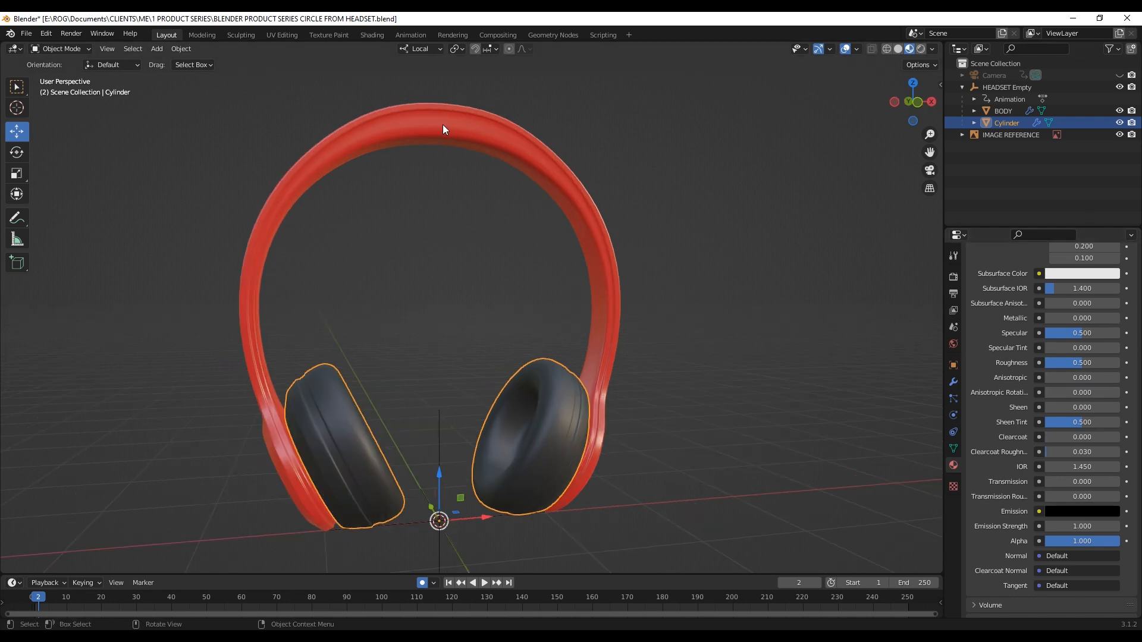
- Switch the viewport to Solid shading, then add a mesh plane and move it up and away from the scene's center
key(z)
click(602, 149)
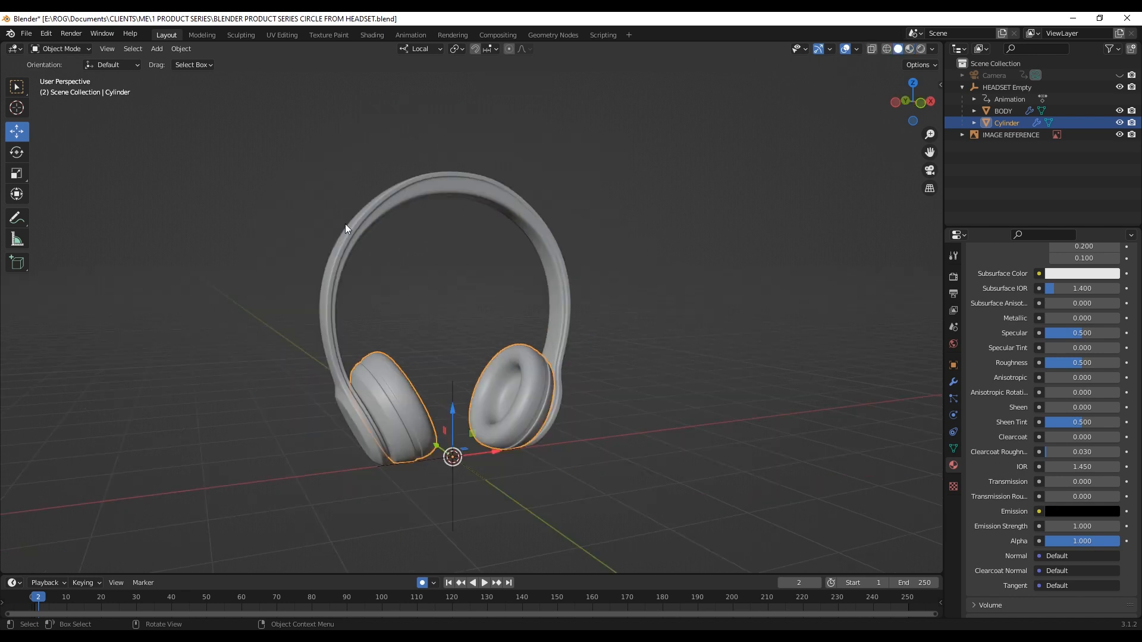
middle_drag(386, 383, 465, 486)
key(shift+a)
mouse_move(194, 114)
click(287, 112)
drag(441, 412, 393, 295)
middle_drag(425, 369, 490, 342)
drag(249, 348, 167, 310)
- Stand the plane upright with a 90° rotation about X and scale it up larger than the headset
key(r)
key(x)
key(9)
key(0)
key(Return)
middle_drag(312, 301, 266, 298)
key(s)
scroll(458, 324, down, 3)
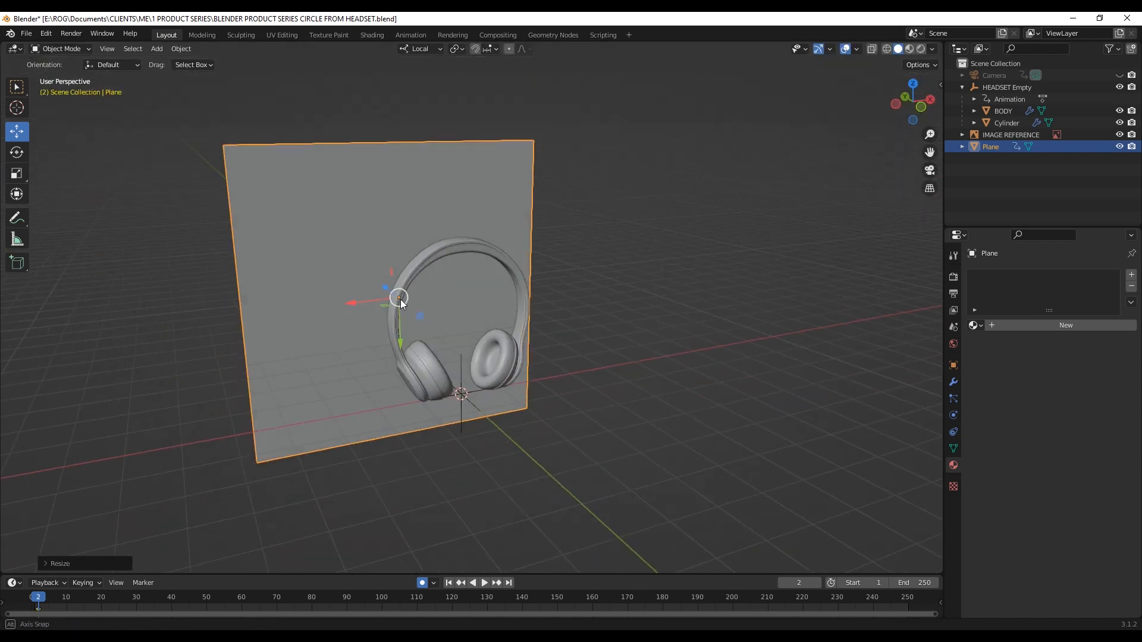
- Raise the upright plane, widen it along X, and position it behind the headset as a backdrop wall
middle_drag(458, 325, 425, 308)
drag(453, 377, 456, 276)
key(s)
key(x)
click(579, 255)
middle_drag(381, 289, 421, 298)
drag(422, 300, 433, 289)
middle_drag(405, 333, 418, 333)
- In Edit Mode, extrude the wall's bottom edge along local Z past the headset to form a wide floor
key(Tab)
click(378, 381)
key(e)
key(z)
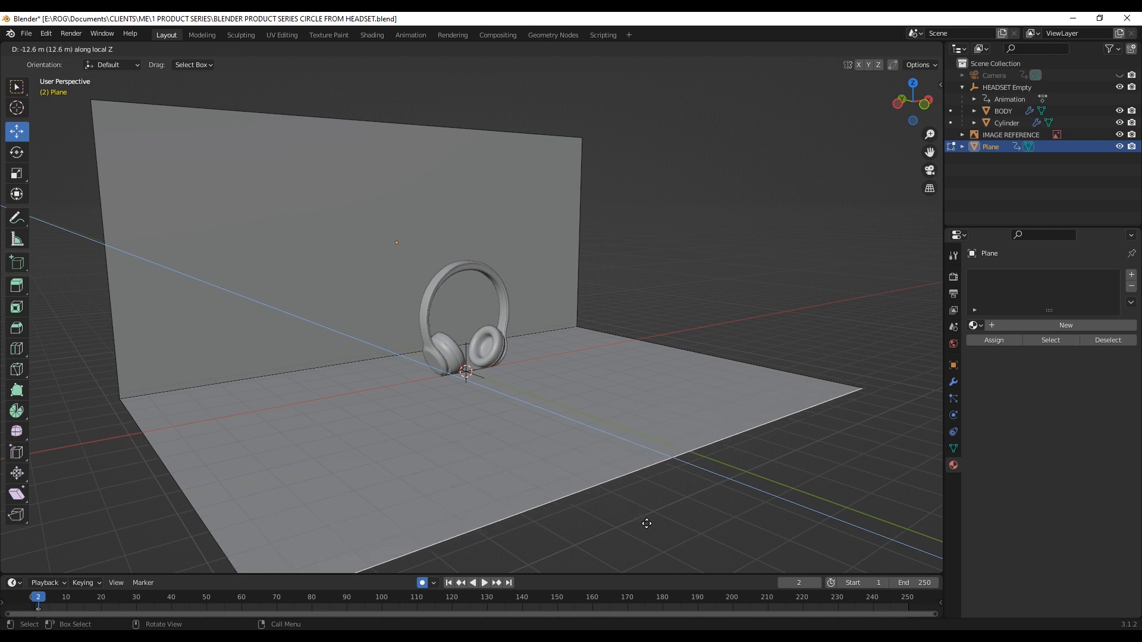
click(693, 533)
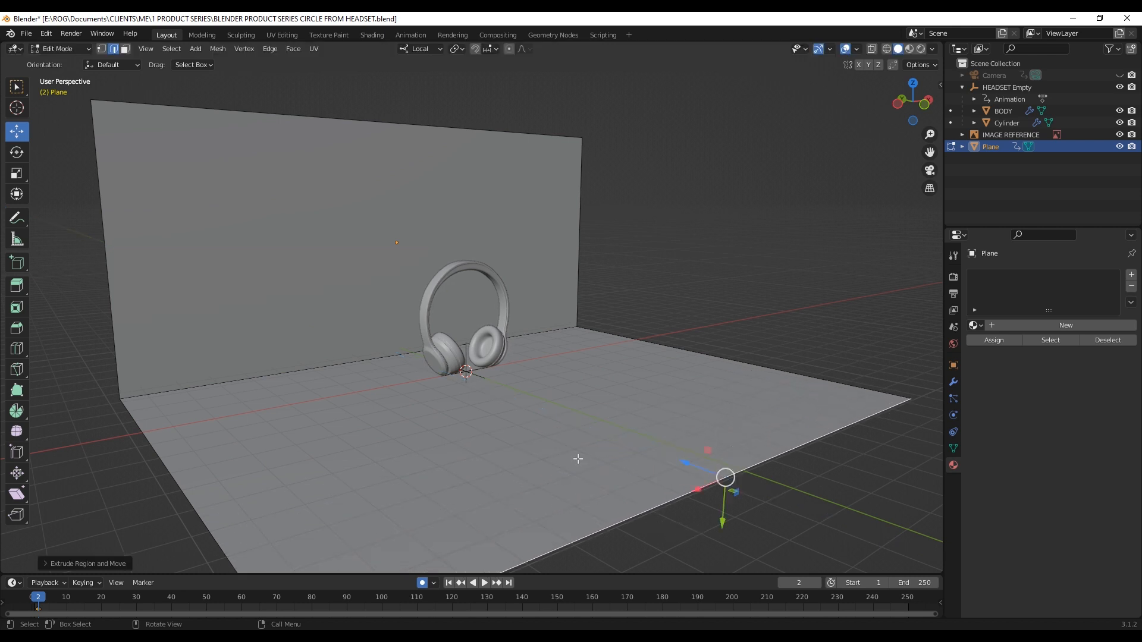
- Bevel the edge between wall and floor about 0.82 m wide with 13 segments to make a curved backdrop
middle_drag(693, 534, 344, 367)
scroll(374, 356, up, 1)
click(351, 356)
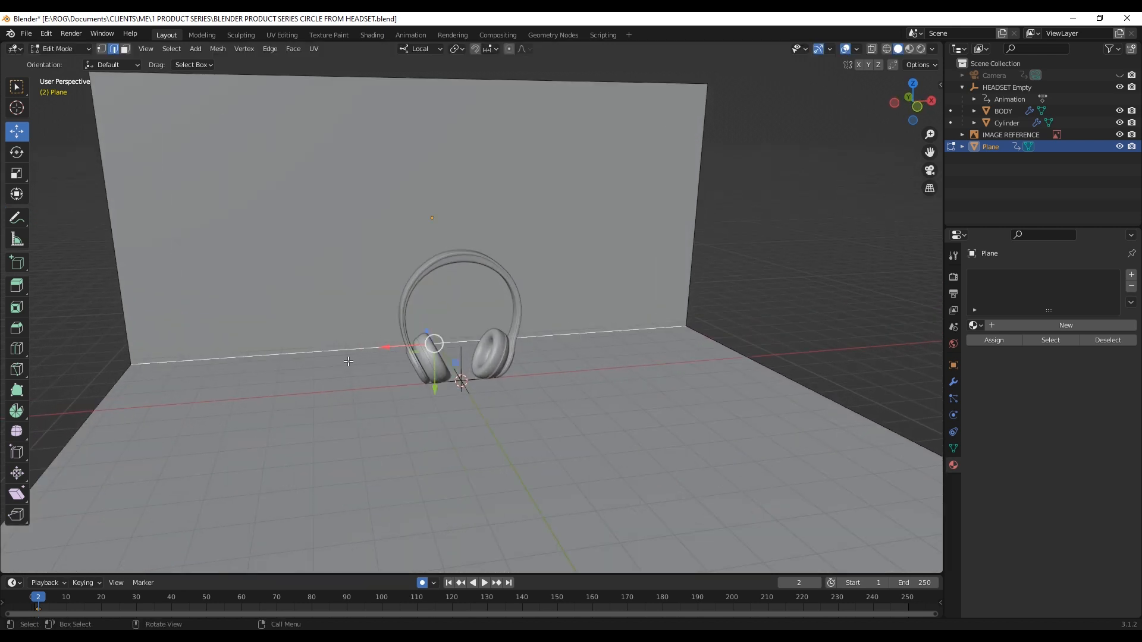
key(ctrl+b)
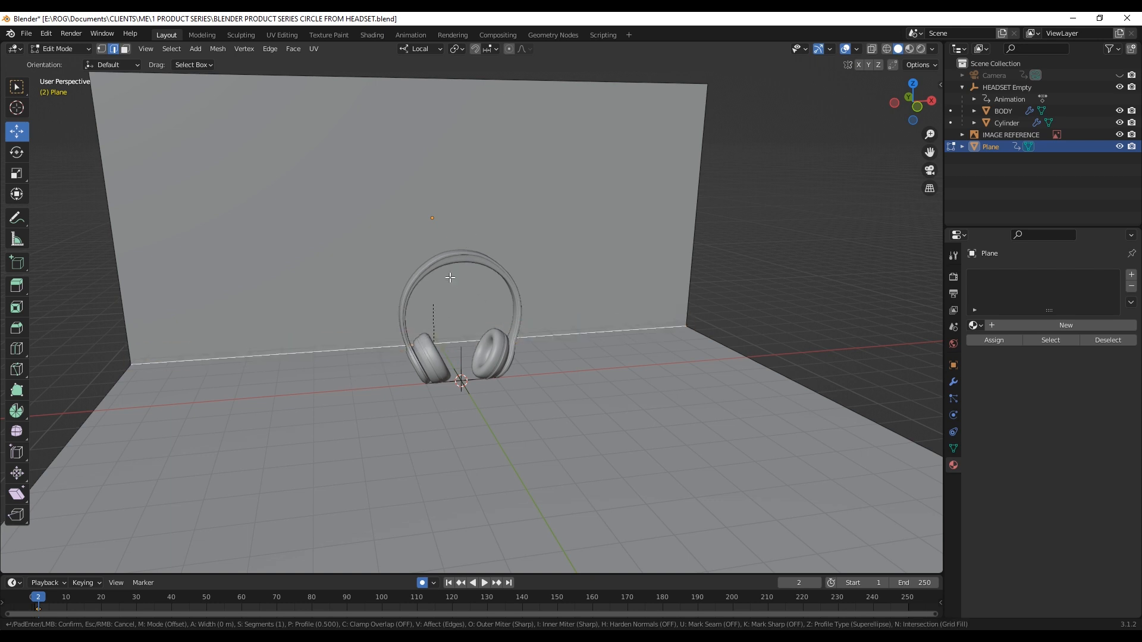
scroll(551, 141, up, 7)
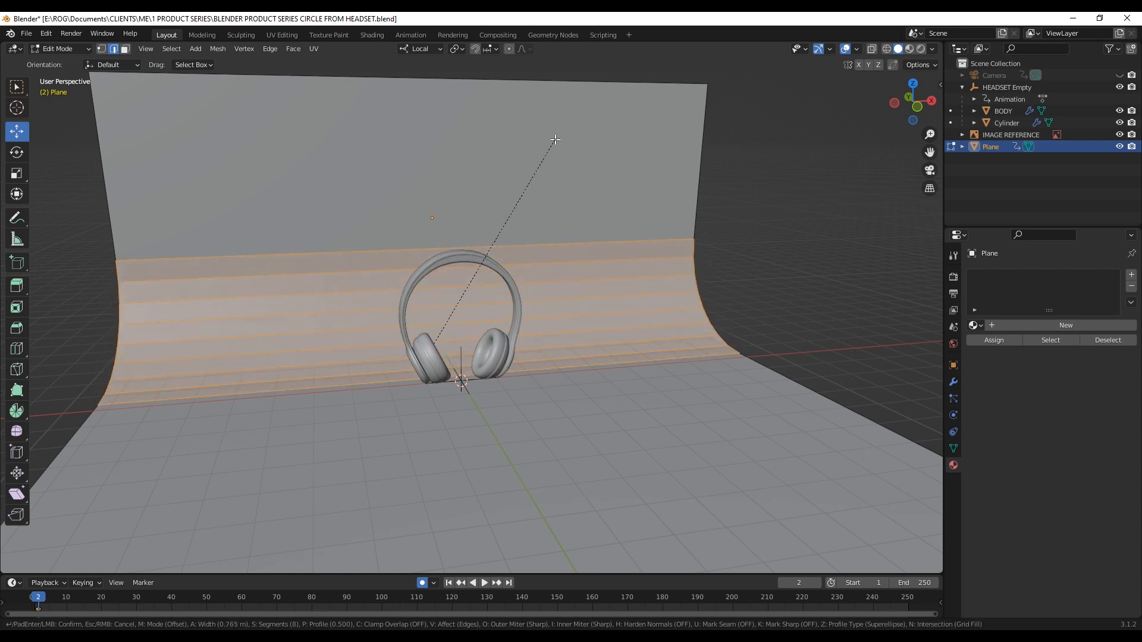
scroll(556, 139, up, 6)
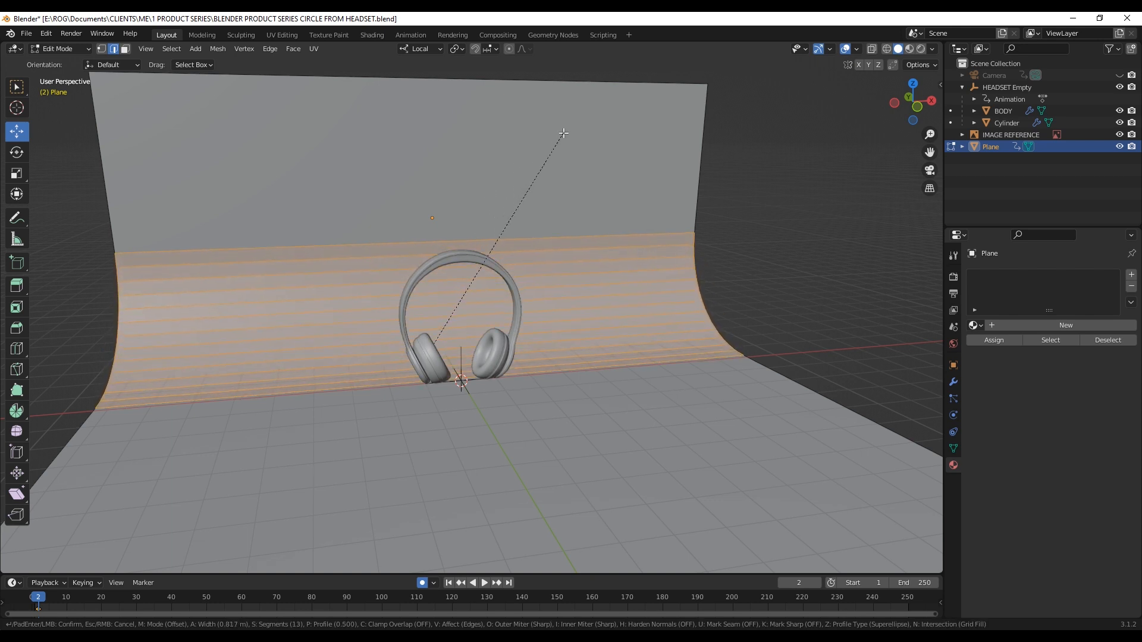
click(564, 132)
- Return to Object Mode and shade the curved backdrop smooth
click(71, 48)
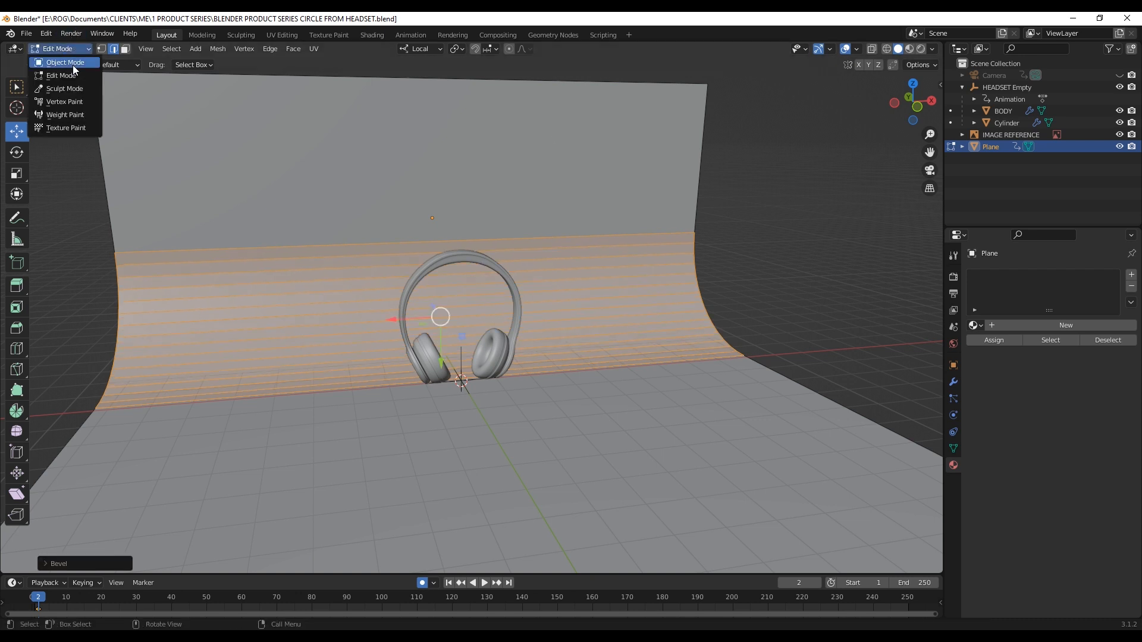
click(72, 63)
right_click(230, 233)
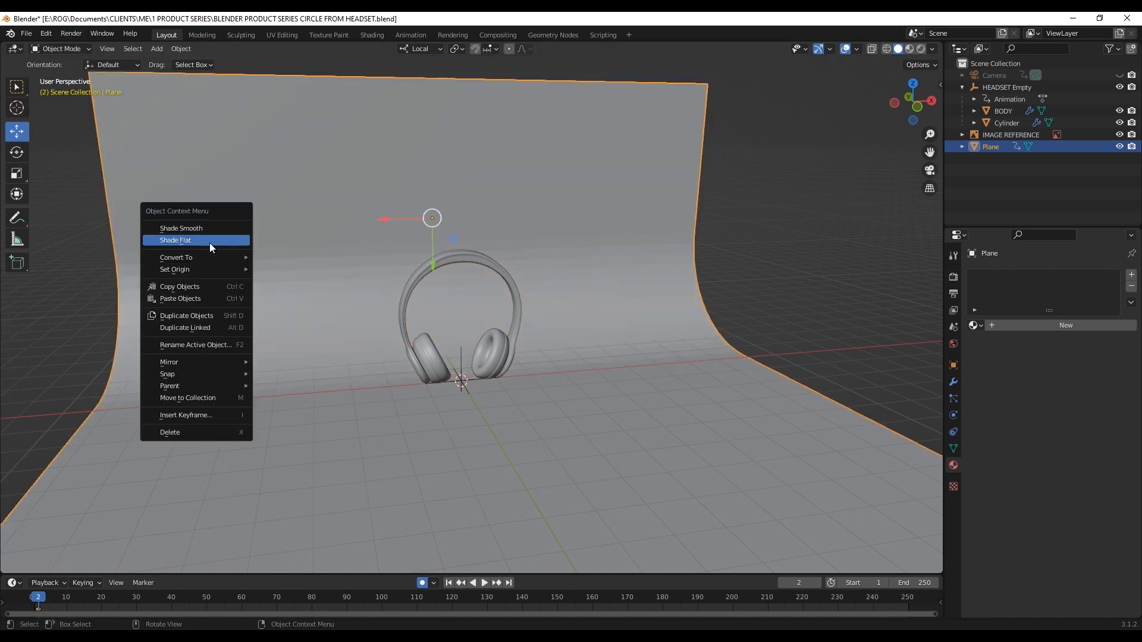
click(198, 228)
middle_drag(258, 337, 283, 334)
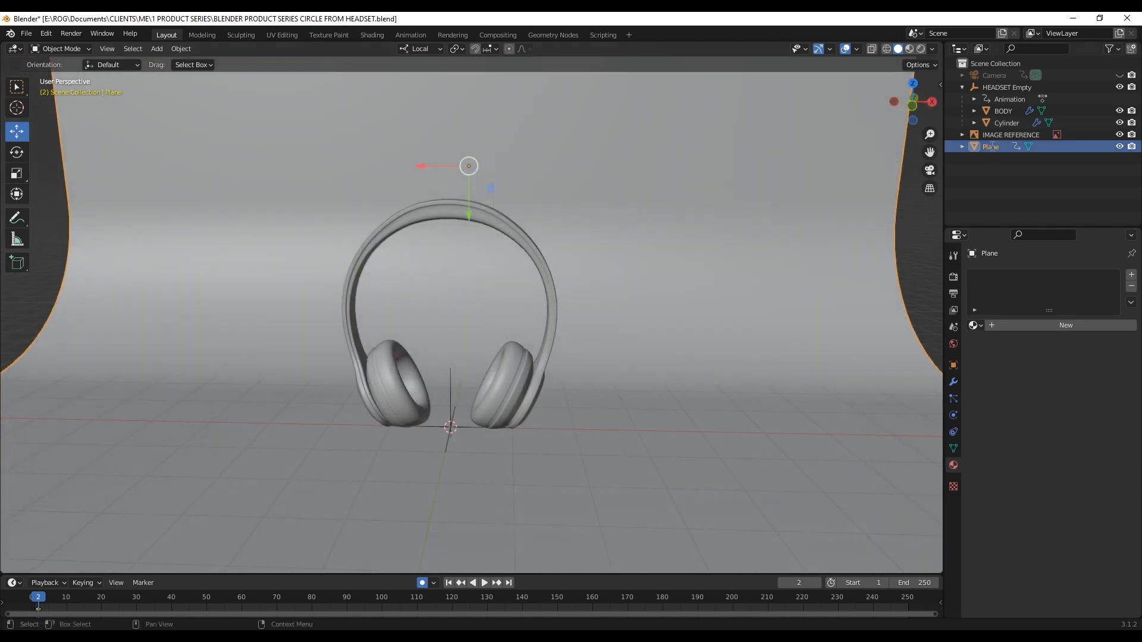
- Rename the backdrop plane as BG
double_click(989, 148)
text(BG)
key(Return)
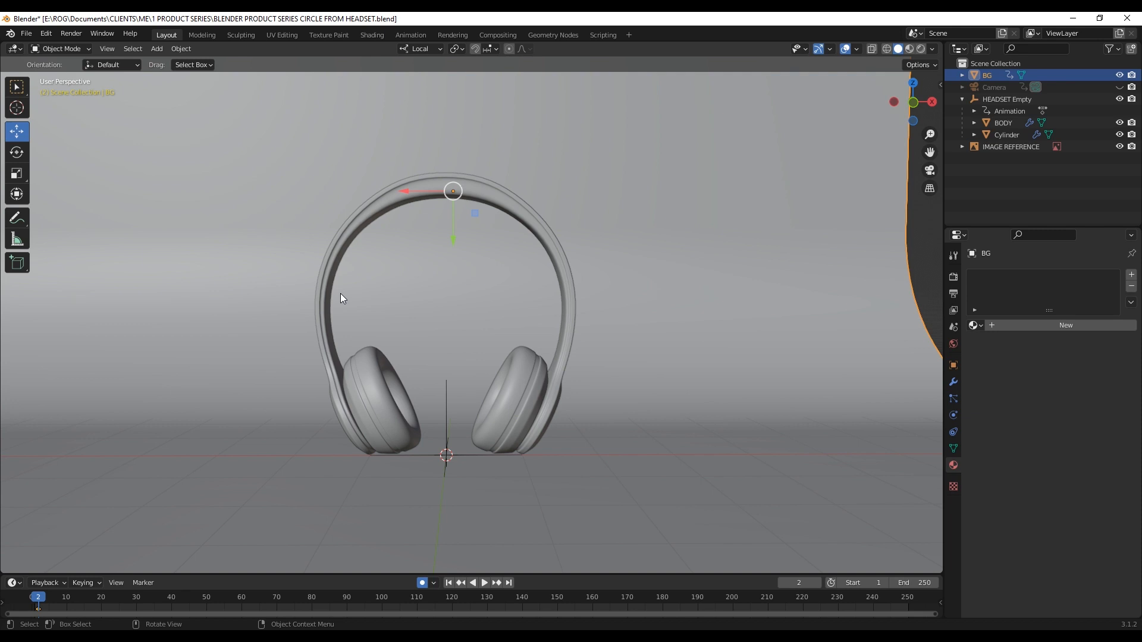
- Add a point light and raise it above the floor to about the middle height of the headset
middle_drag(340, 298, 299, 305)
scroll(390, 333, down, 1)
middle_drag(404, 343, 394, 340)
key(shift+a)
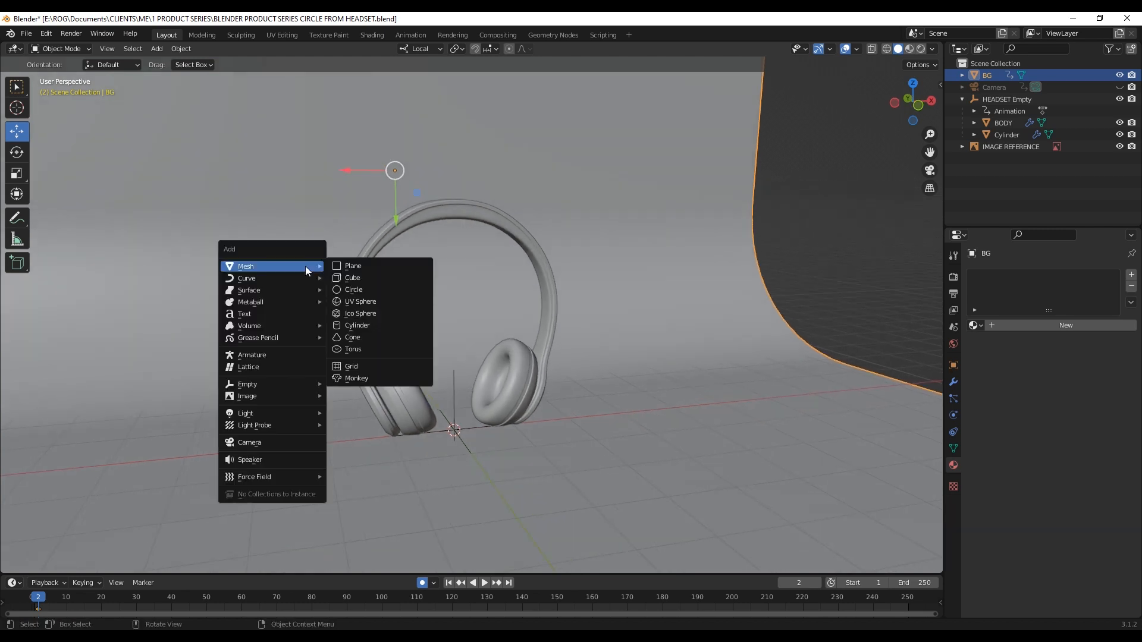
mouse_move(298, 411)
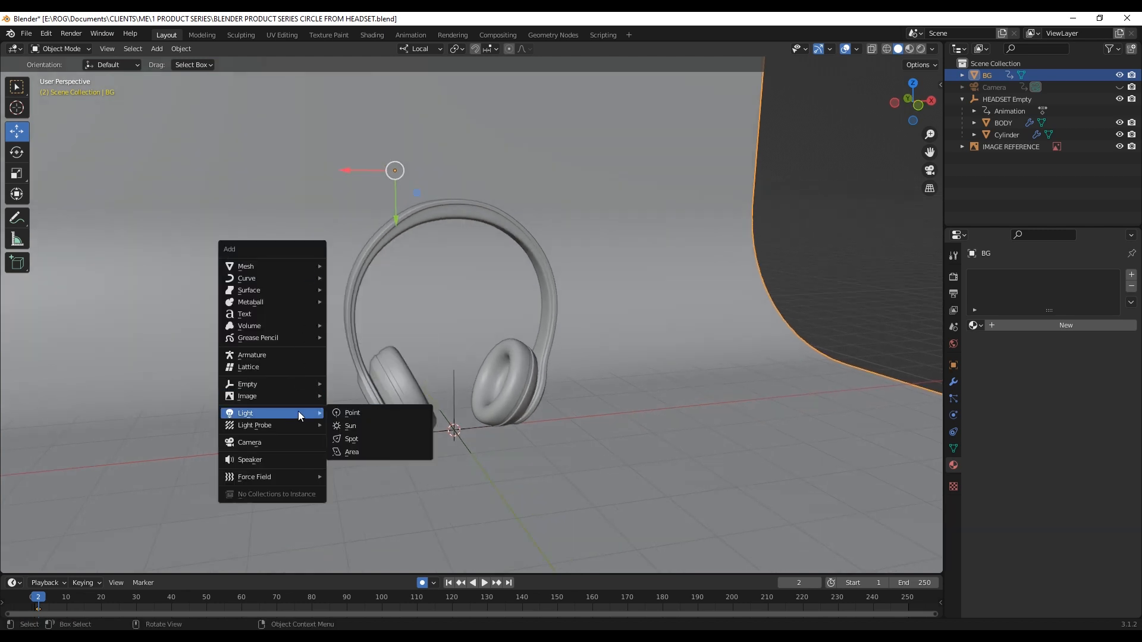
click(359, 412)
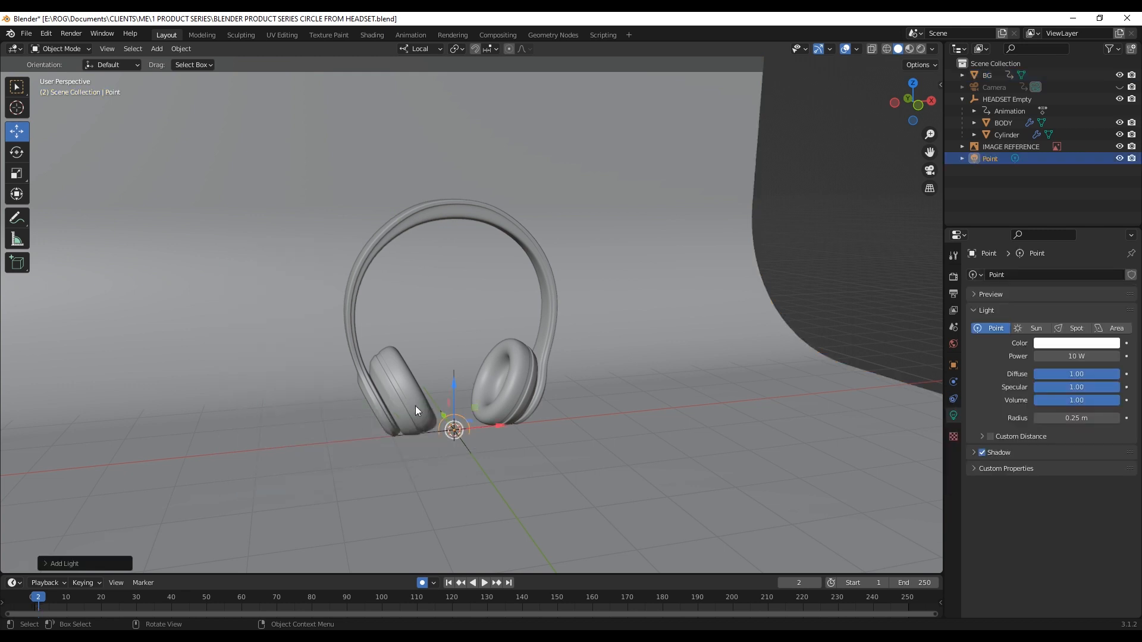
key(g)
key(z)
click(522, 293)
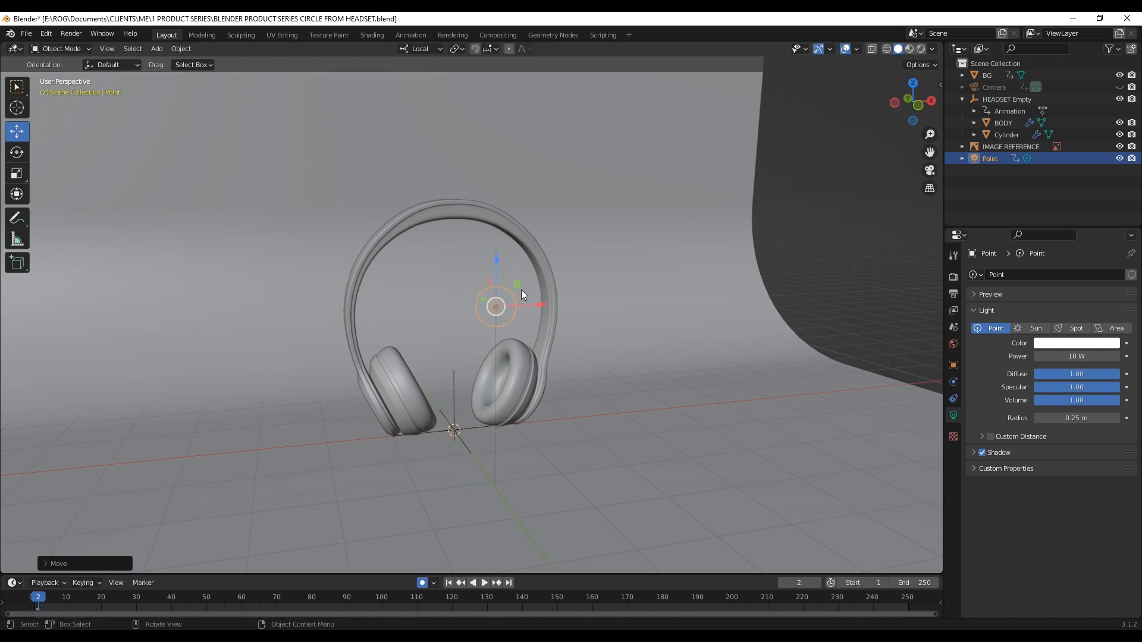
- Show the viewport in Rendered shading and change the render engine to Cycles
key(z)
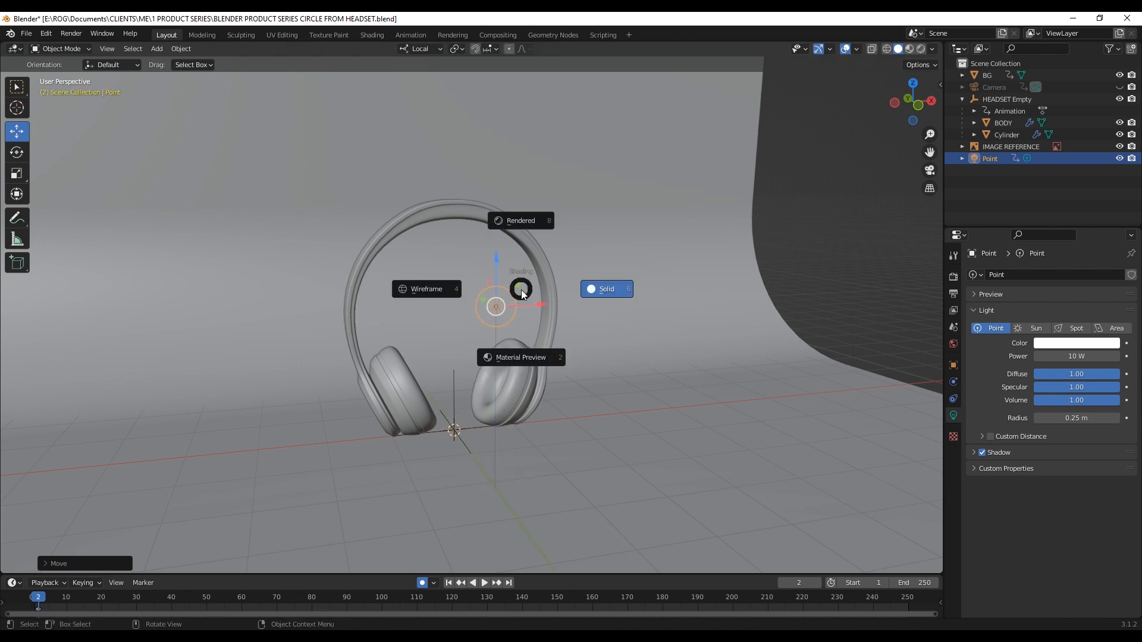
click(520, 221)
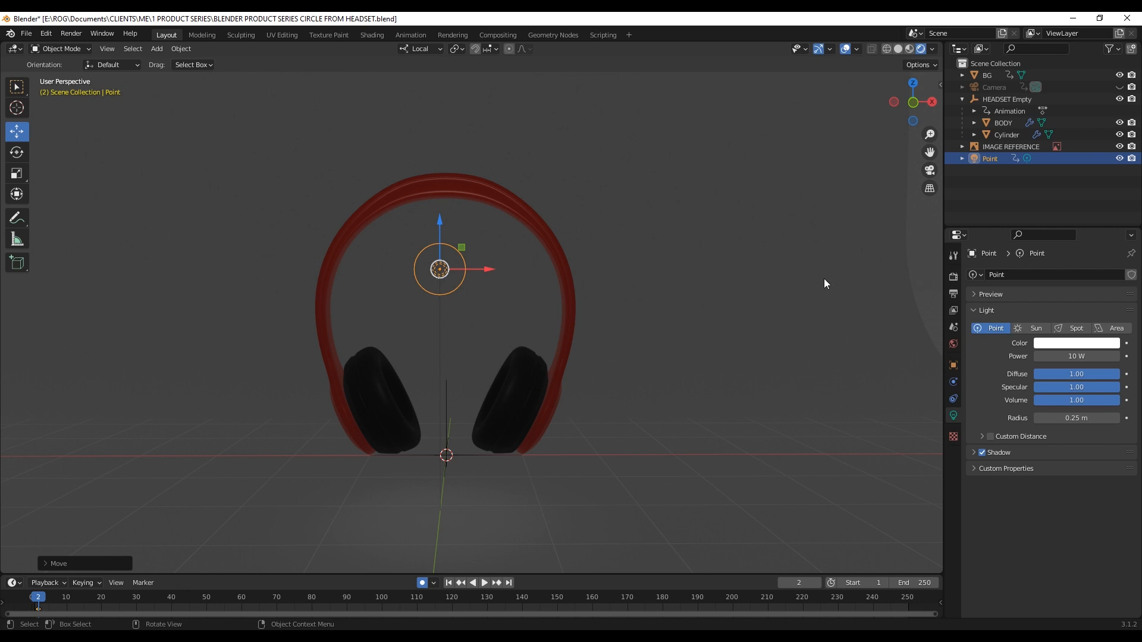
click(953, 277)
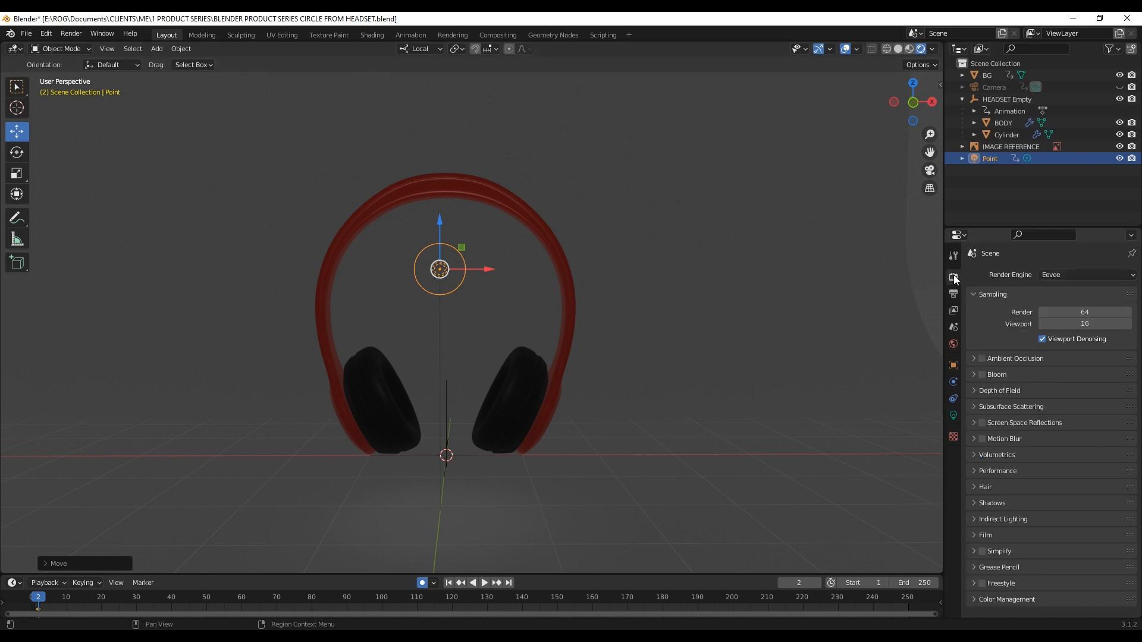
click(1053, 276)
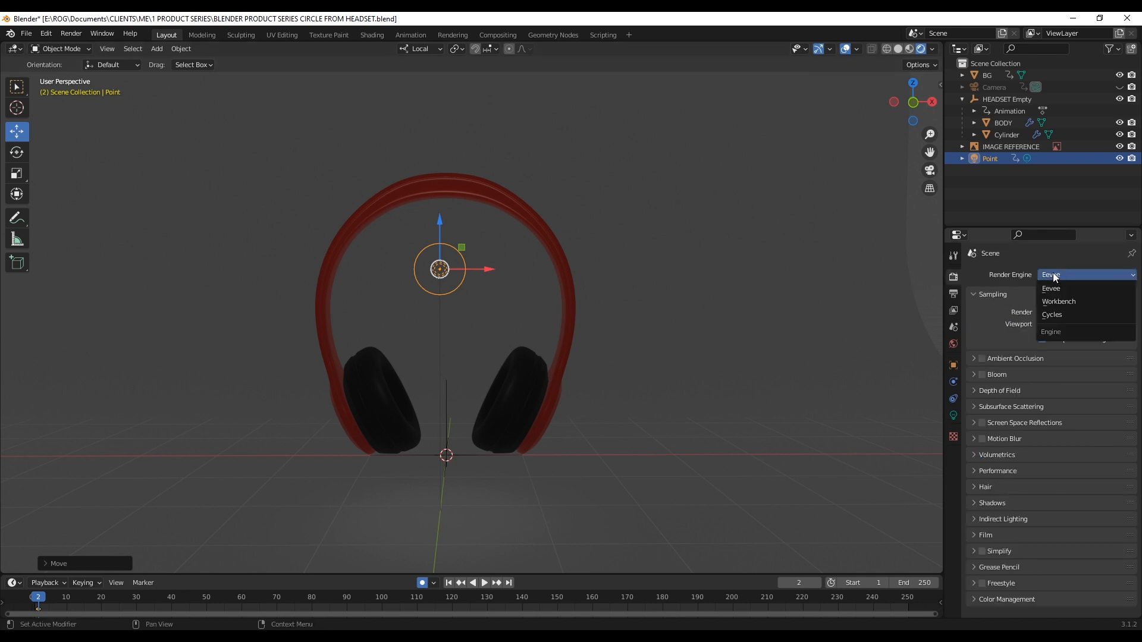
click(1052, 315)
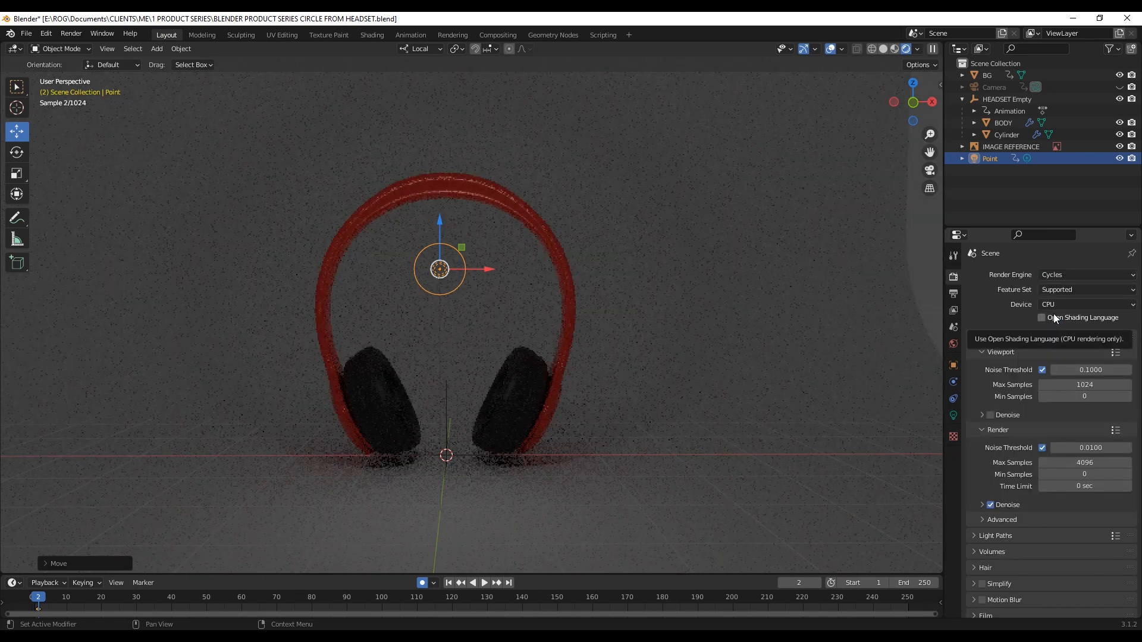
- Set the point light's power to 500 W
middle_drag(383, 394, 443, 409)
drag(631, 304, 634, 242)
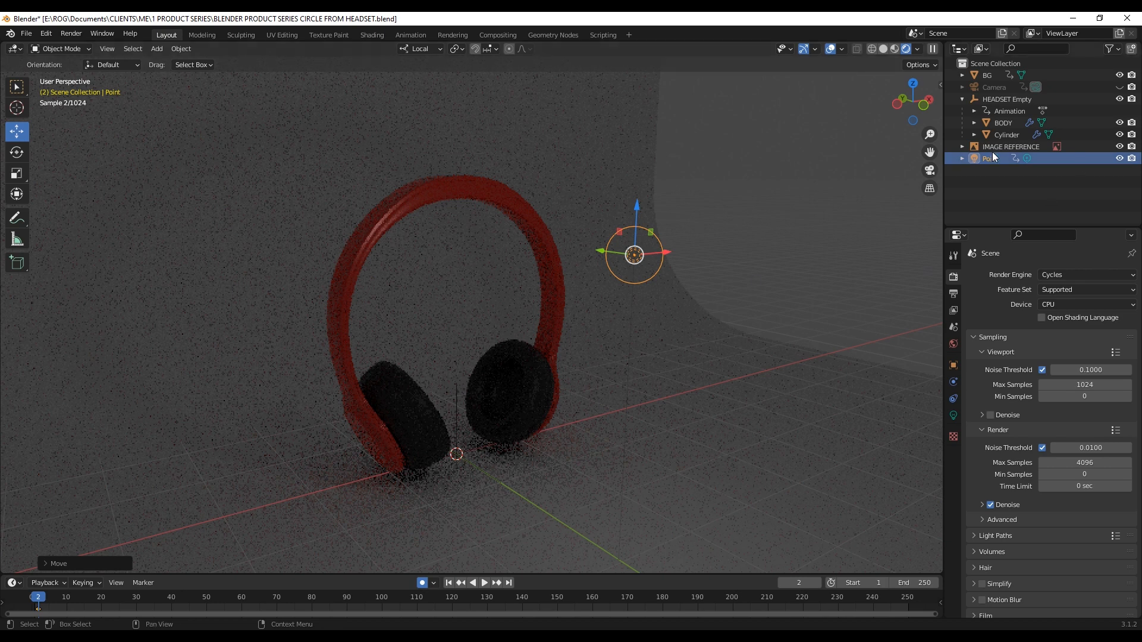
click(954, 415)
click(1056, 356)
text(500)
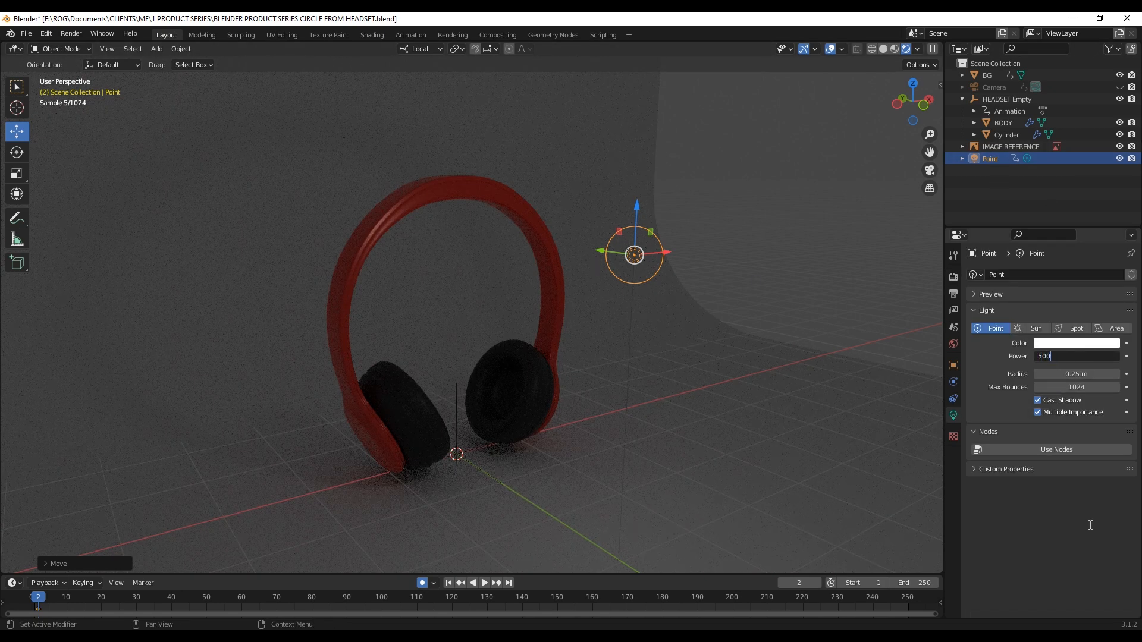
key(Return)
- Move the point light along Y to the front of the headset, off to one side, and raise it higher
key(g)
key(y)
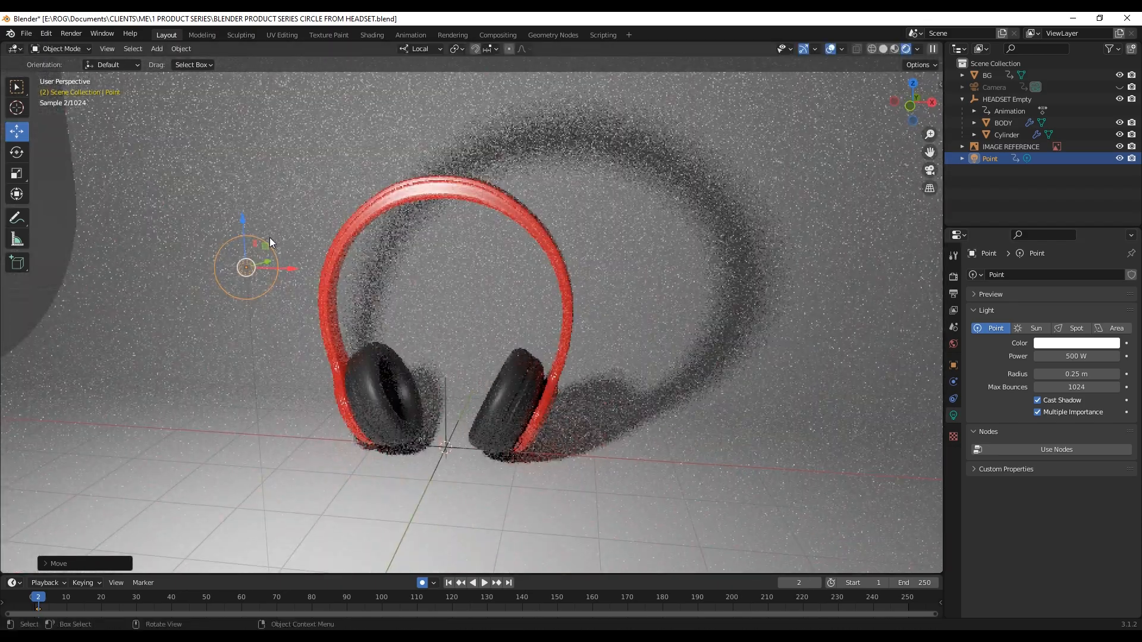
click(248, 64)
middle_drag(235, 98, 457, 357)
click(379, 169)
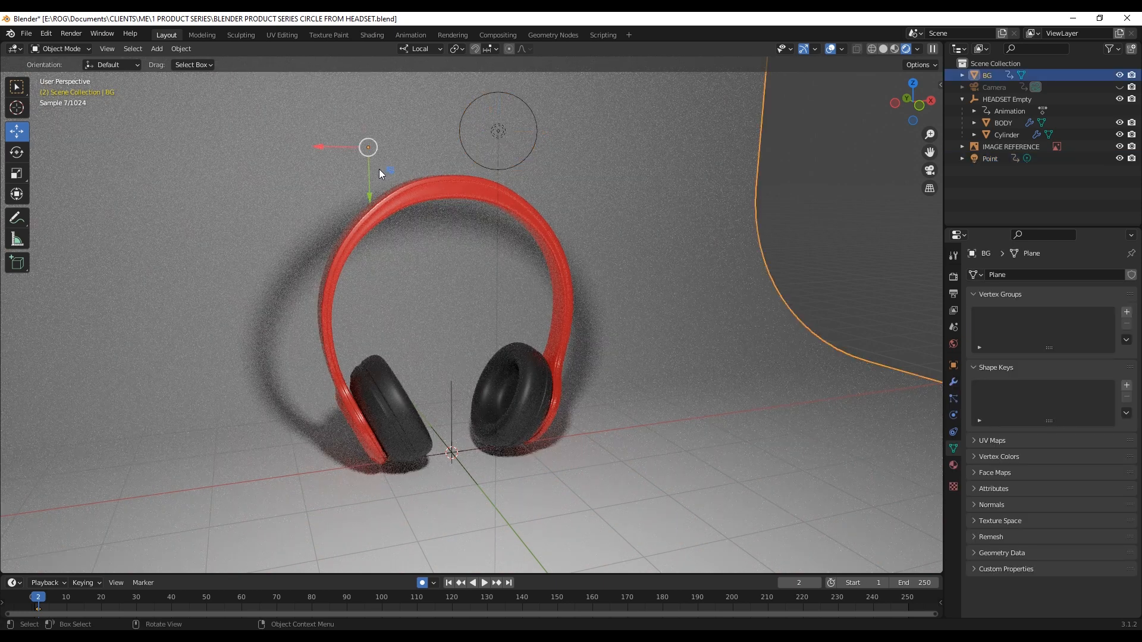
middle_drag(380, 169, 410, 463)
- Reselect the point light and set its power to 100 W after trying 200 W
click(991, 158)
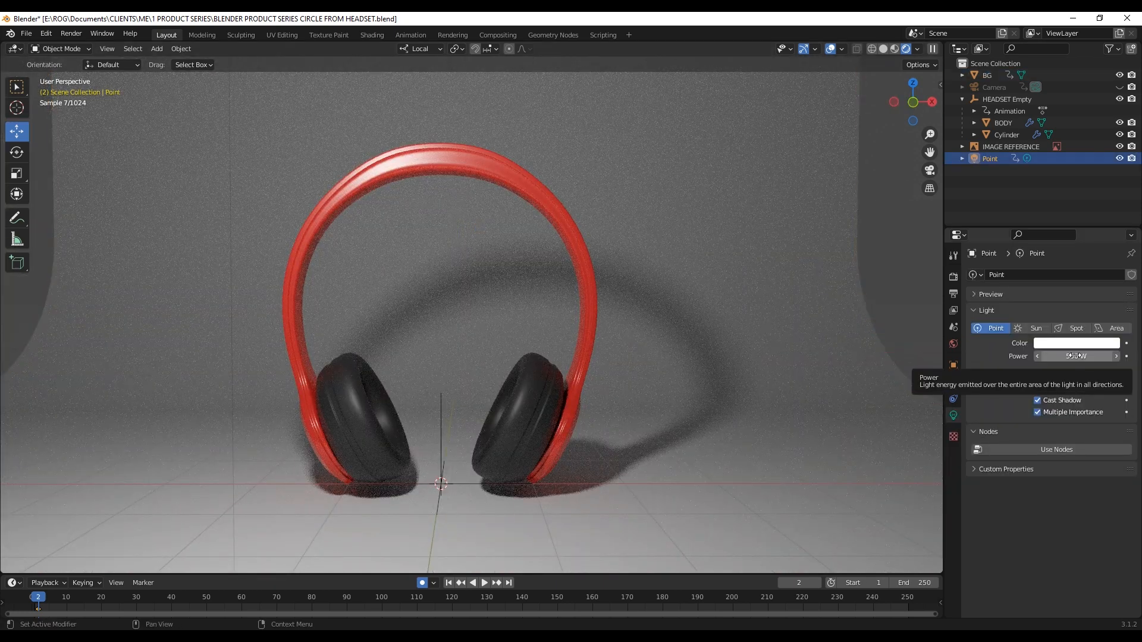
click(1076, 356)
text(200)
key(Return)
click(1075, 355)
text(100)
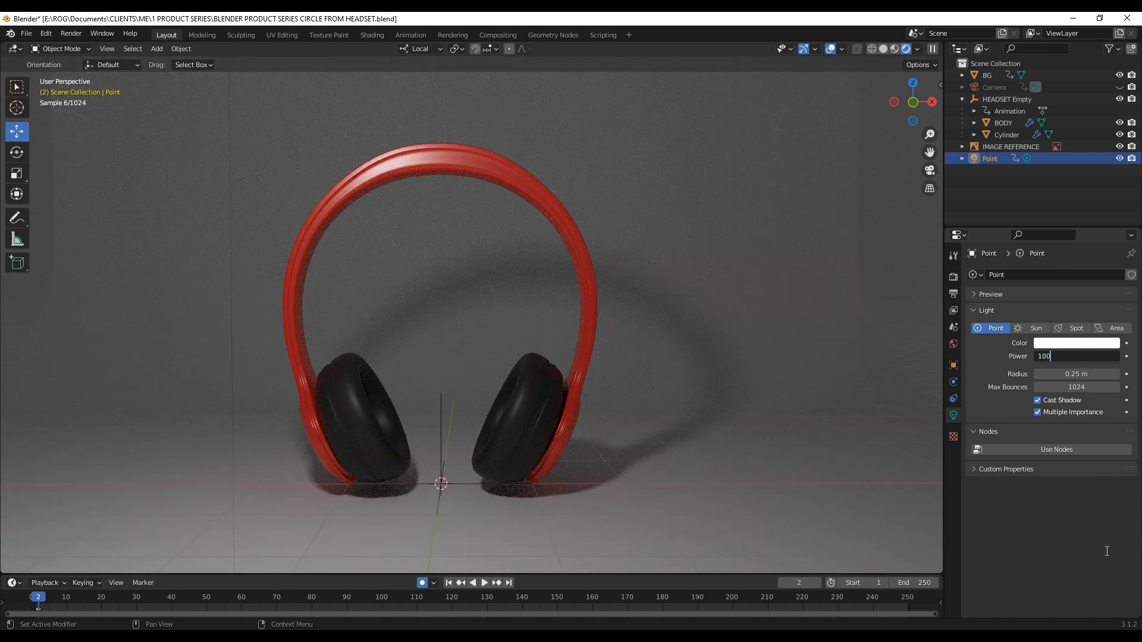
key(Return)
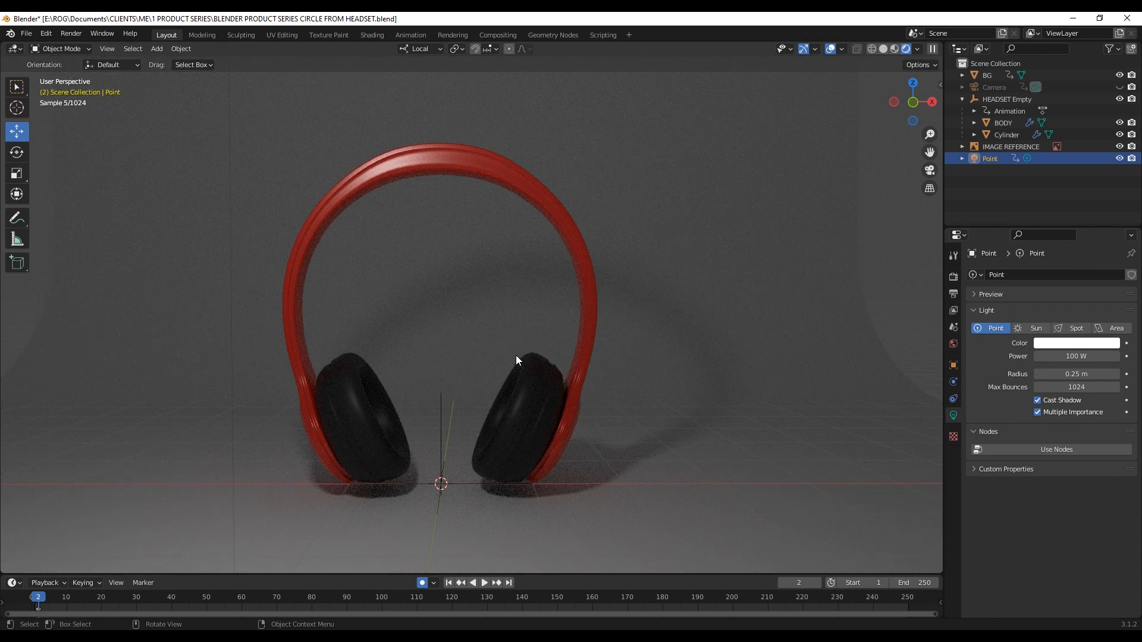
- Brighten the world background colour to light grey
click(953, 344)
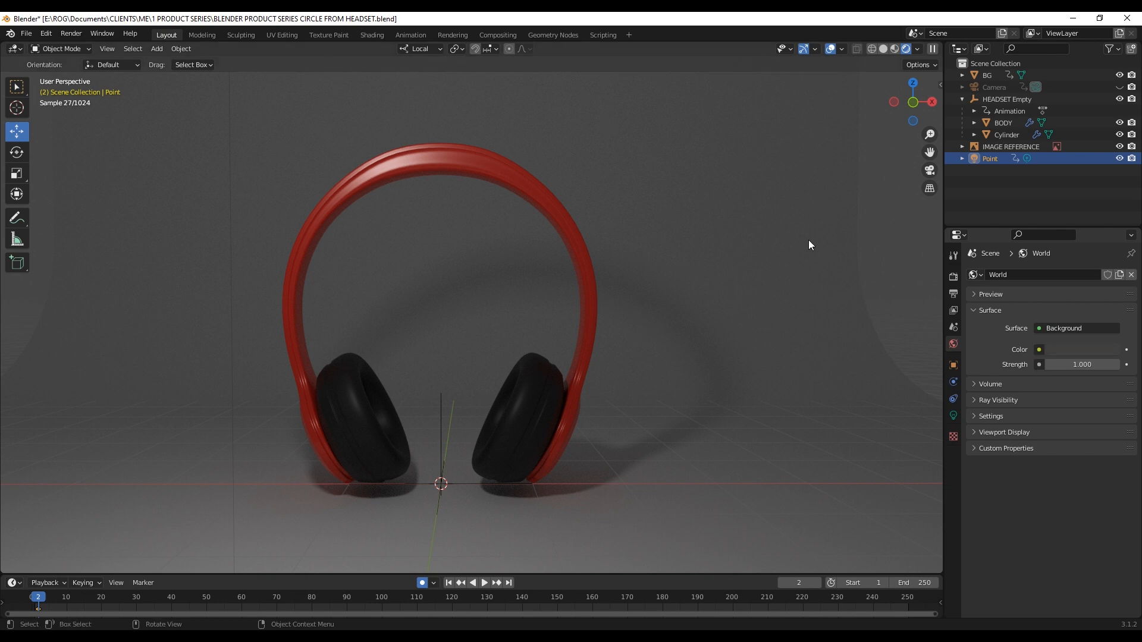
click(1059, 353)
drag(1110, 245, 1109, 201)
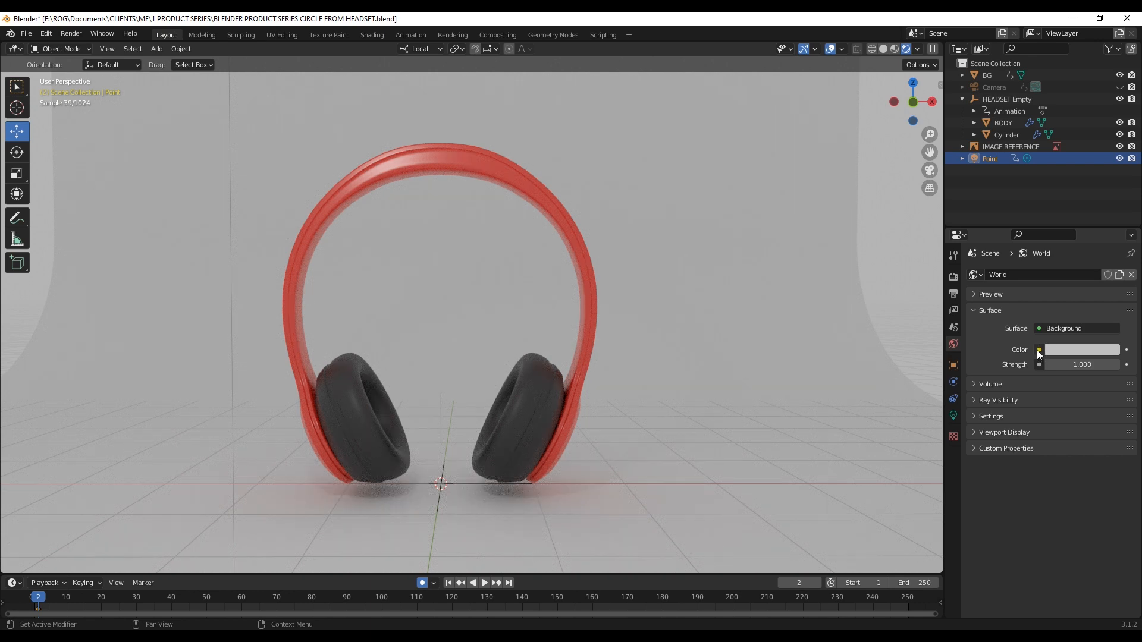
- Use an Environment Texture as the world colour, loading Studio 02.exr and trying Studio 03.exr as an alternative
click(1039, 354)
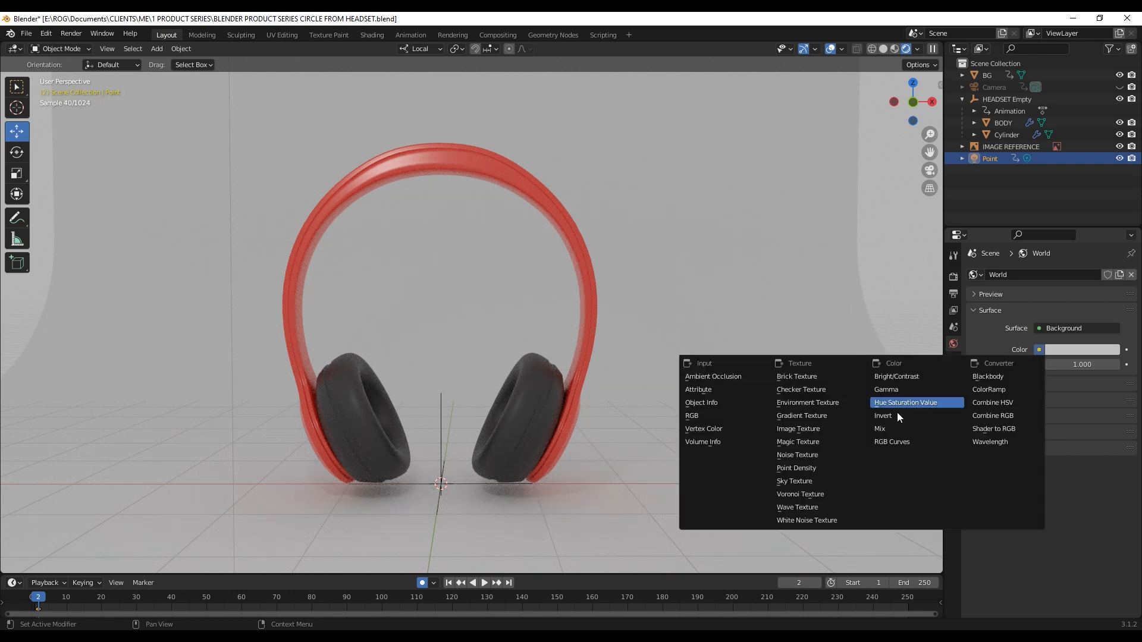
click(805, 402)
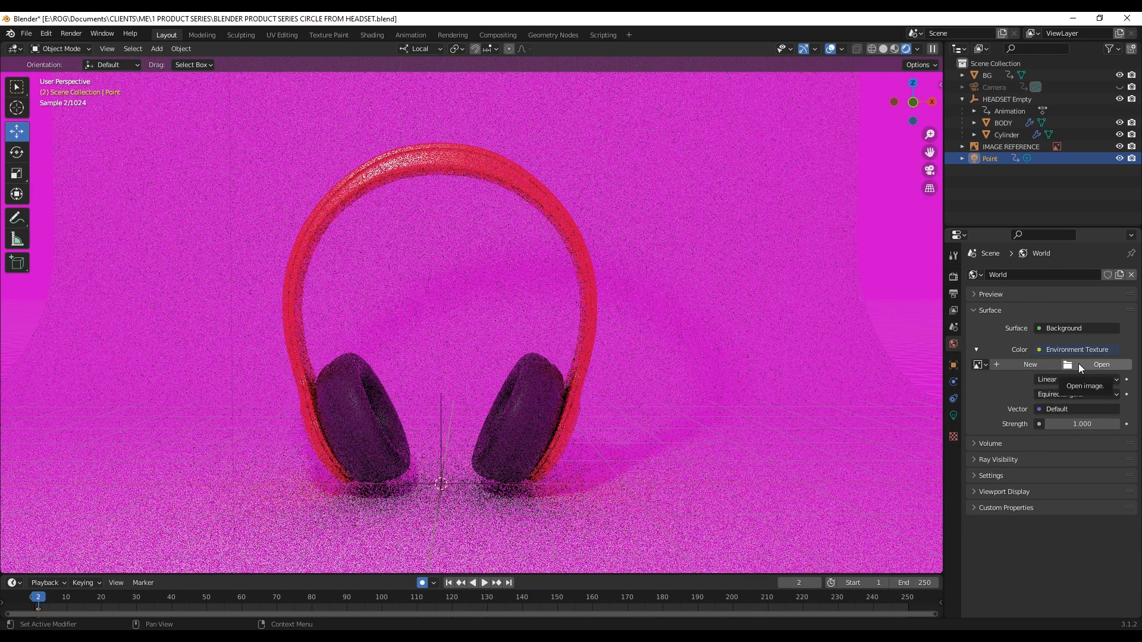
click(1079, 364)
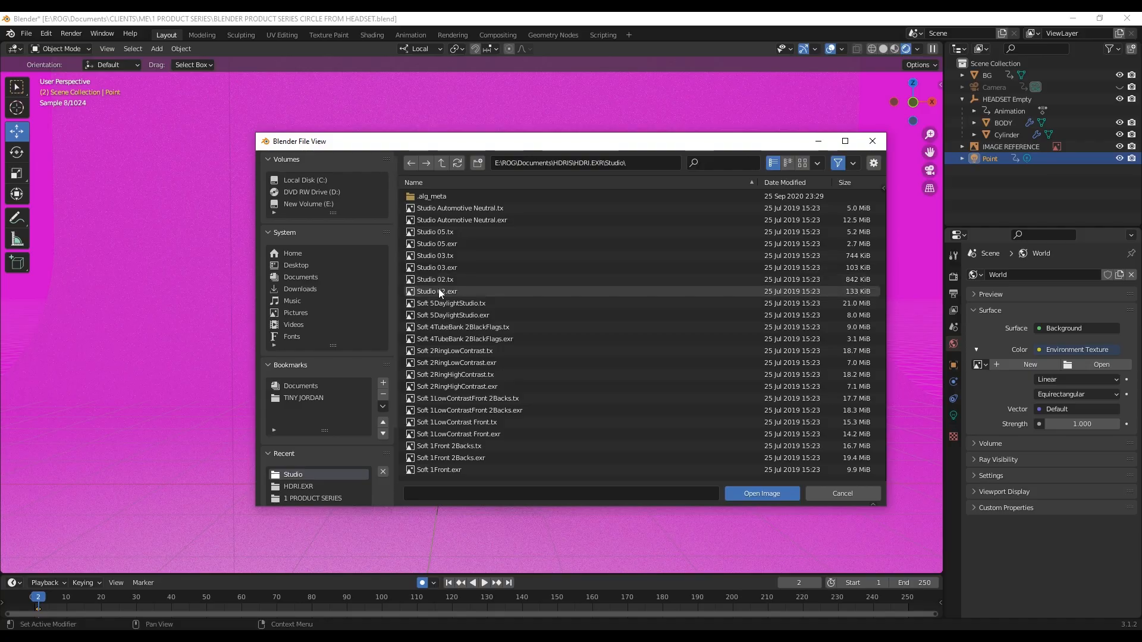
double_click(438, 291)
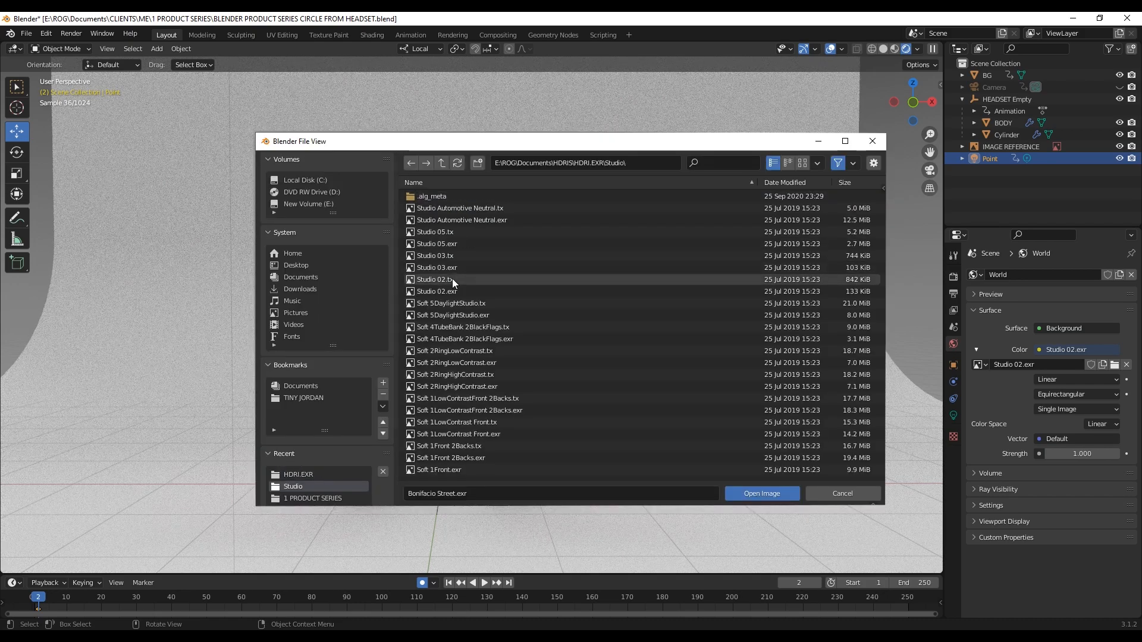
double_click(451, 279)
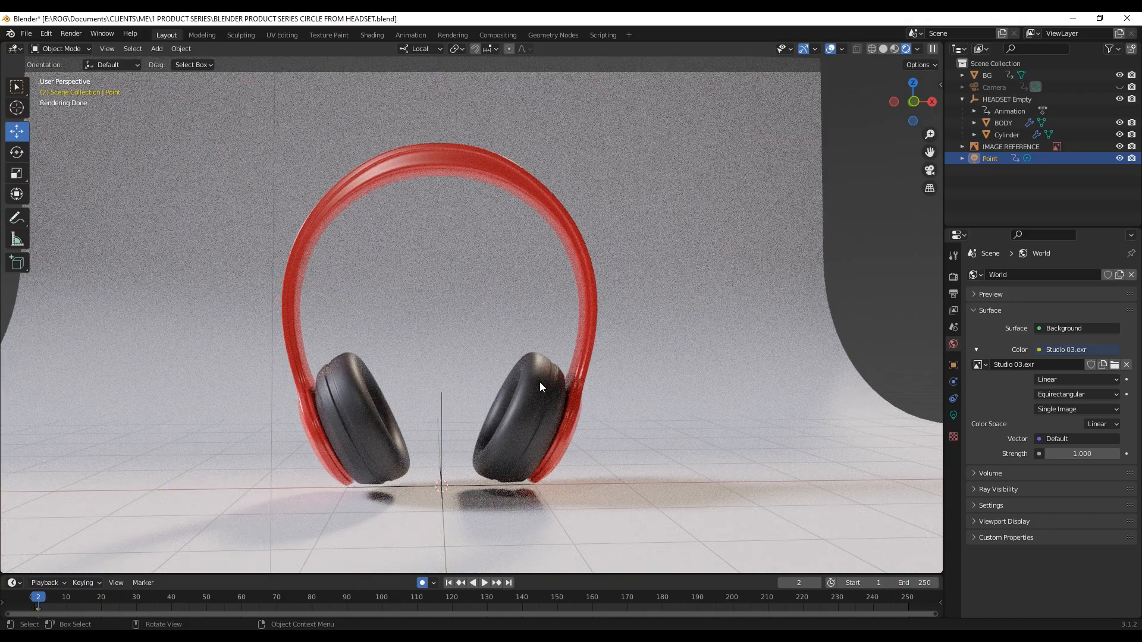
- Render a still image of frame 70 through the camera view and inspect the result up close
key(KP_0)
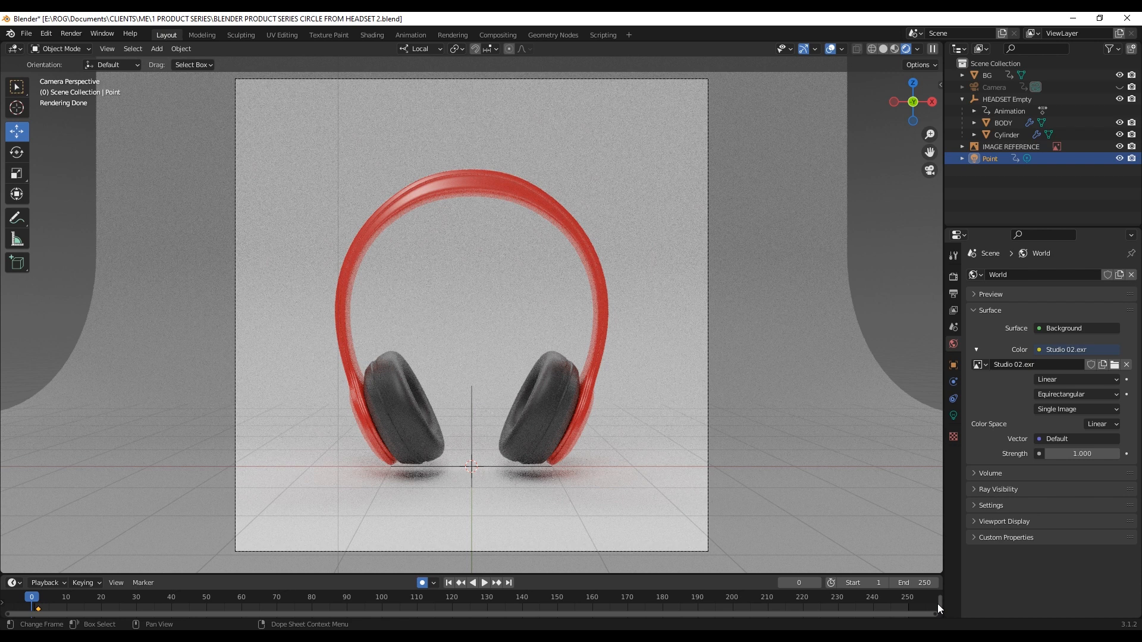
click(954, 276)
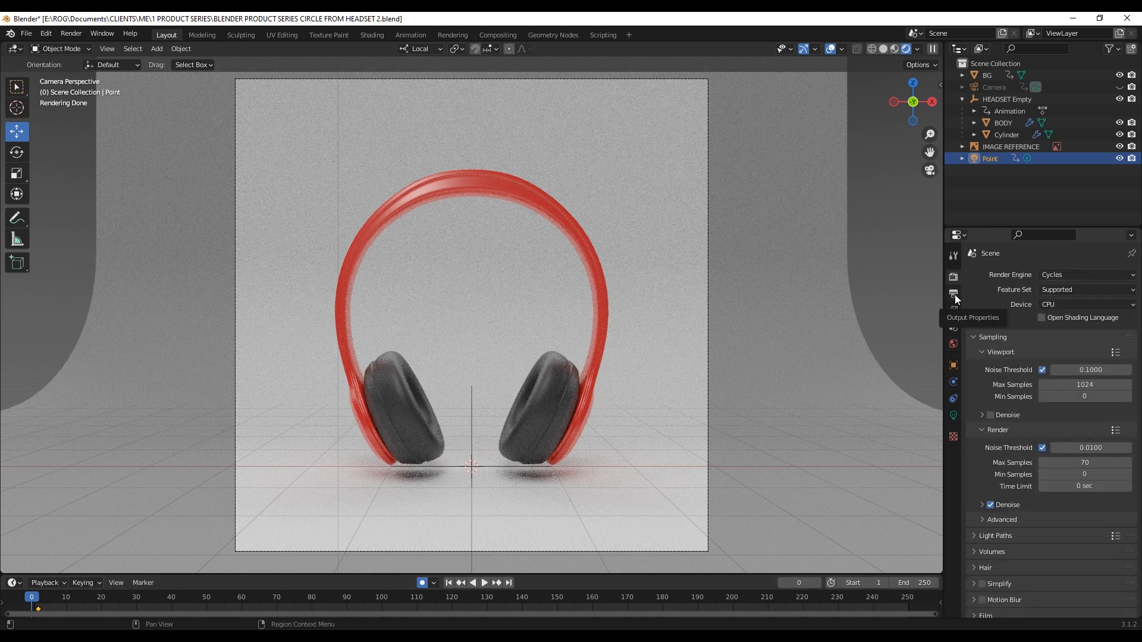
click(954, 294)
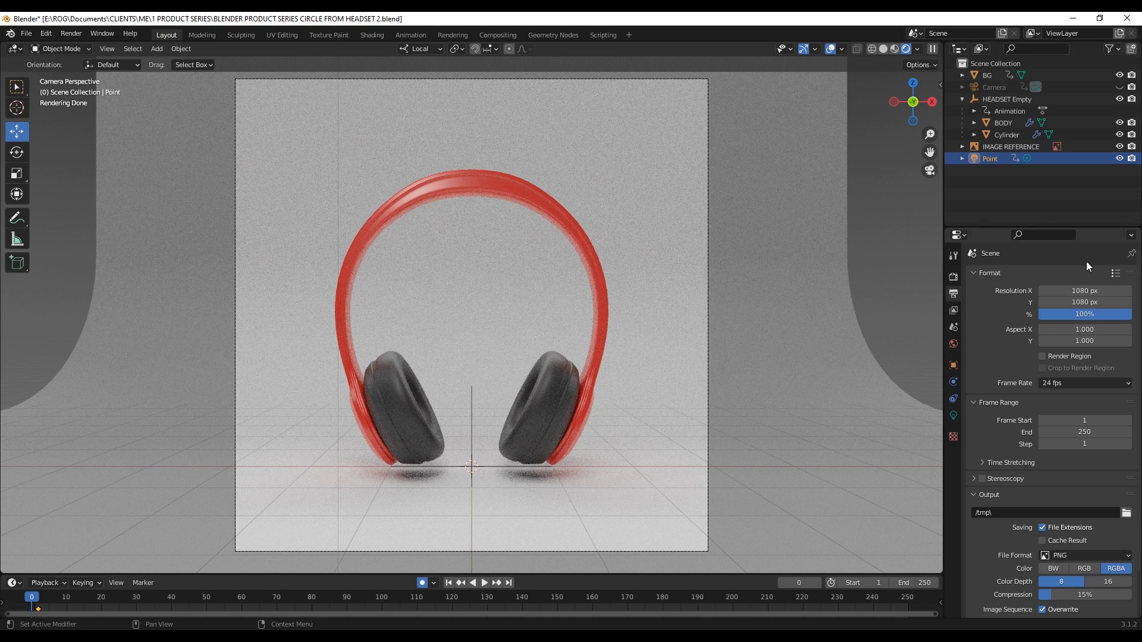
scroll(1014, 494, down, 1)
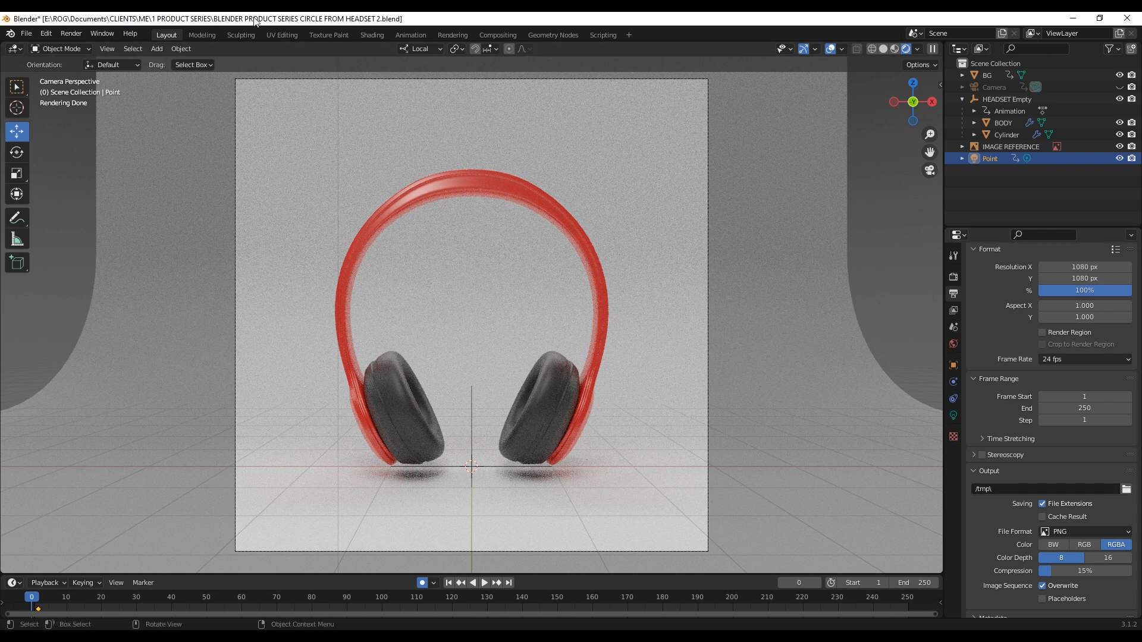
click(83, 33)
click(277, 597)
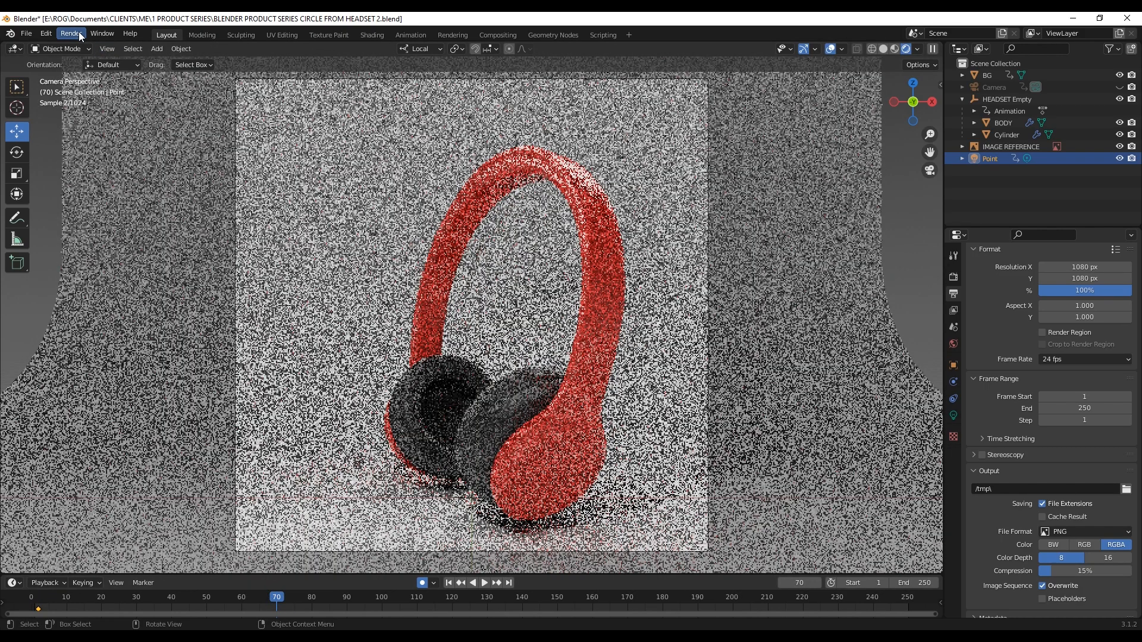
click(74, 34)
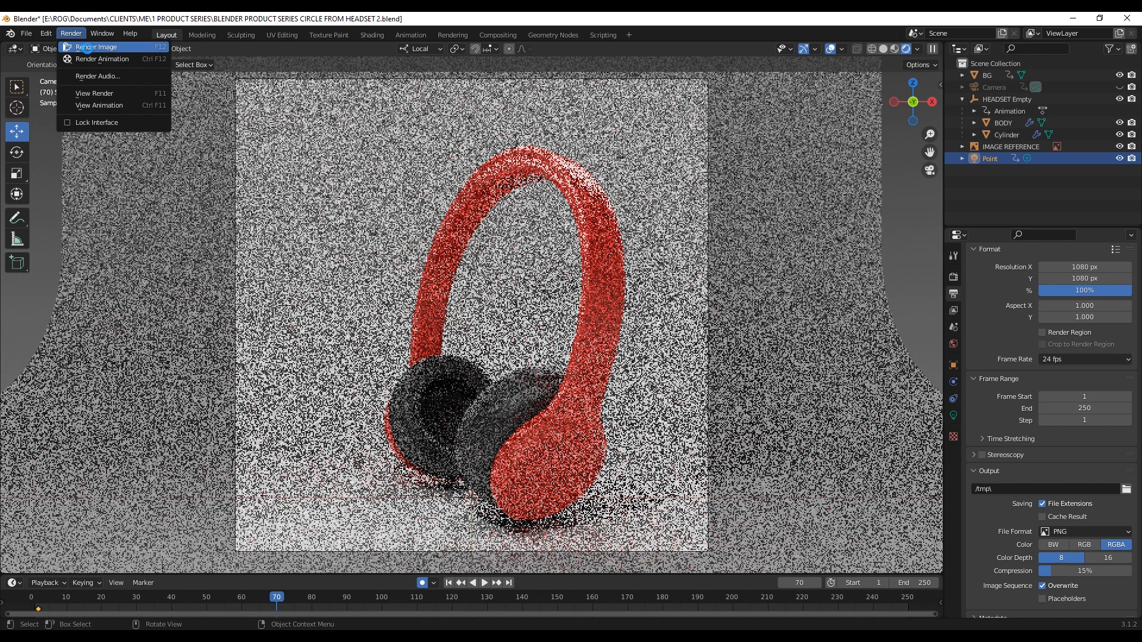
click(90, 47)
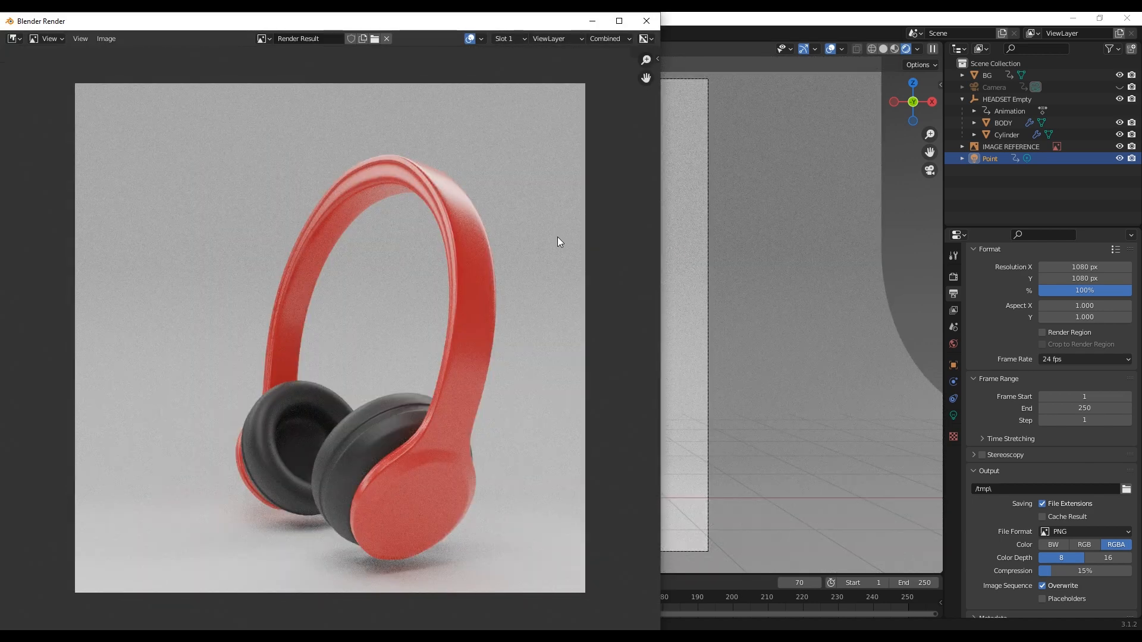
scroll(440, 206, up, 2)
scroll(335, 355, down, 2)
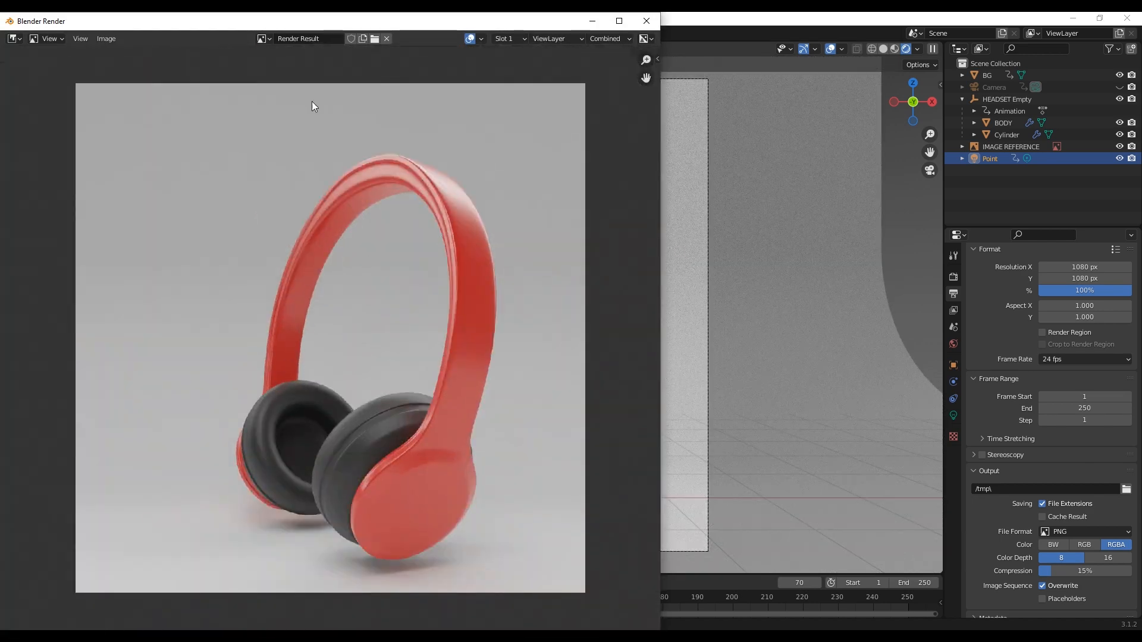
- Save the rendered image as untitled.png in the 1 PRODUCT SERIES folder, in PNG format with RGBA colour
click(112, 36)
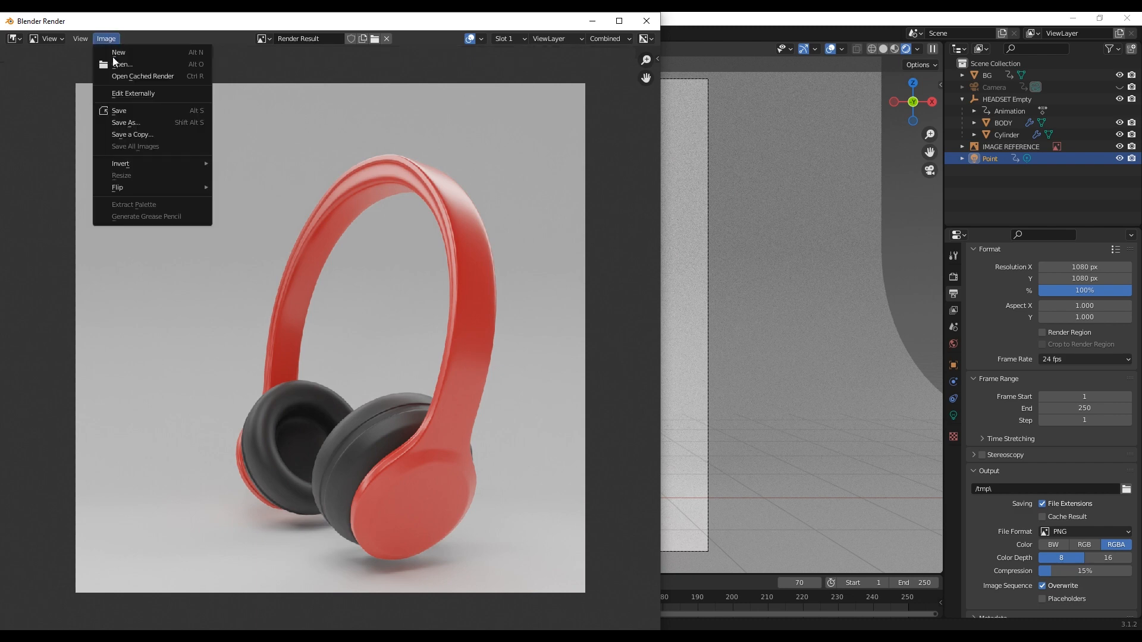
click(133, 111)
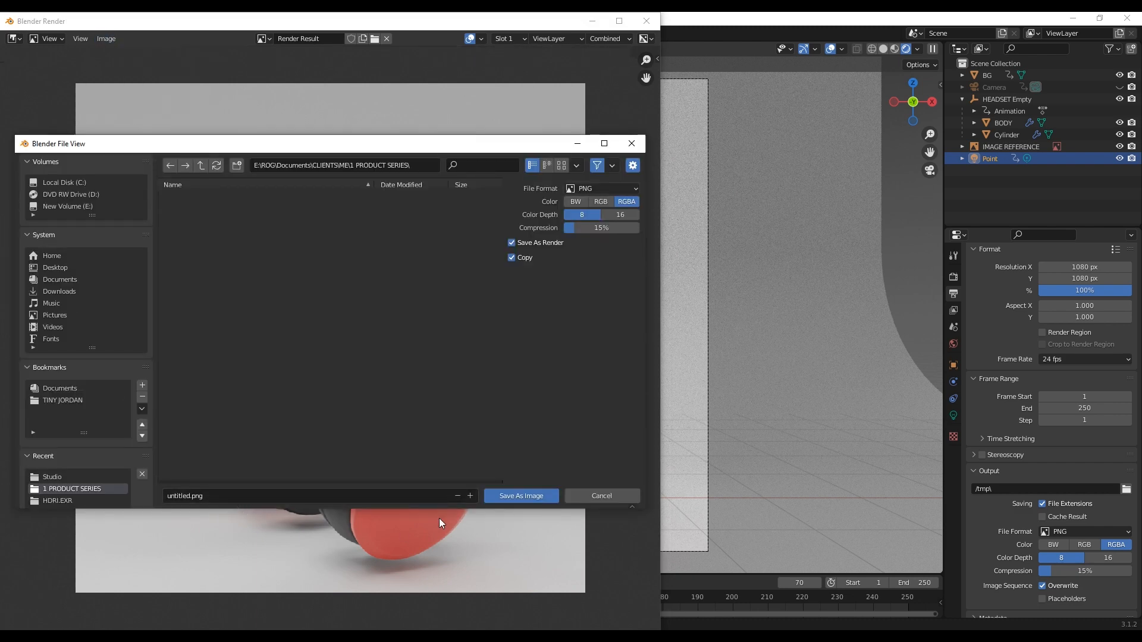
click(521, 496)
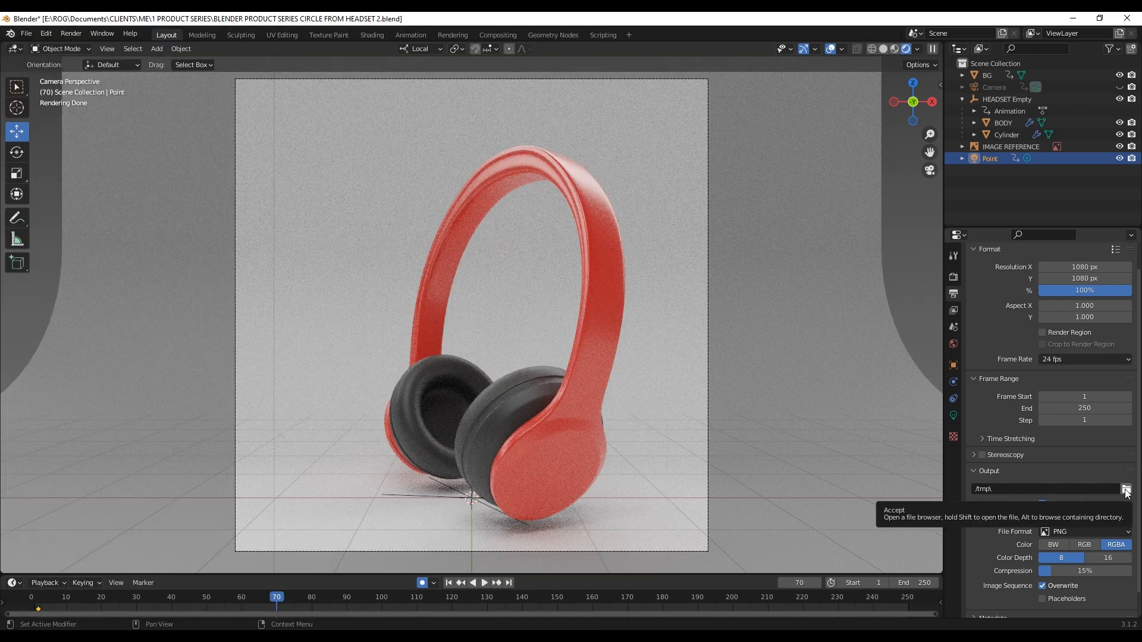
- Set the animation's output path to the 1 PRODUCT SERIES folder
click(1127, 490)
click(333, 475)
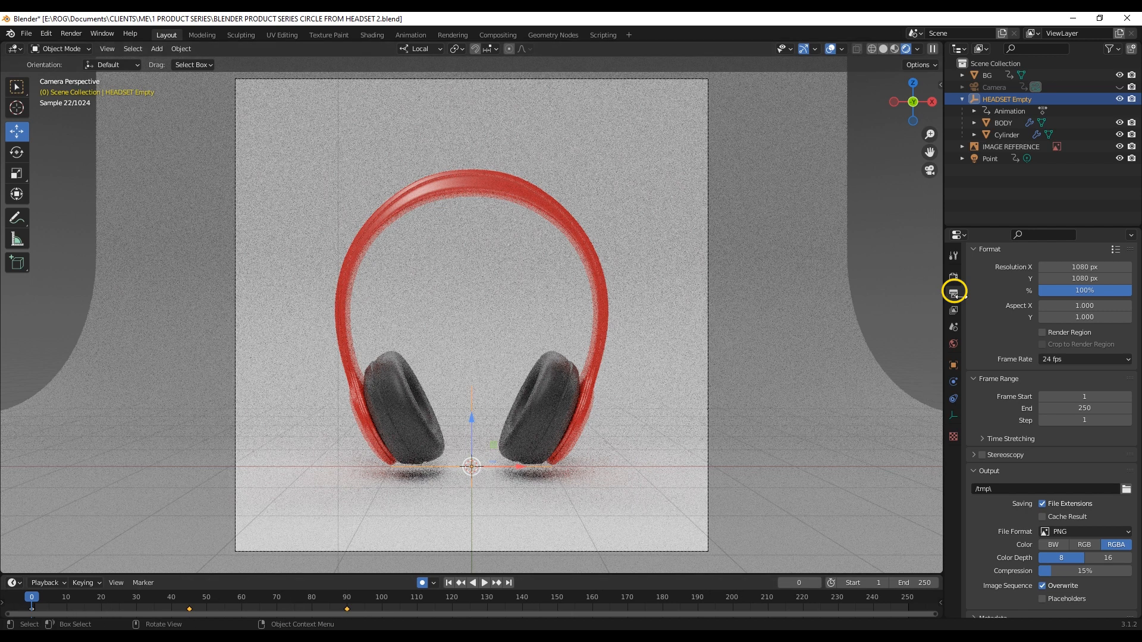
click(1126, 489)
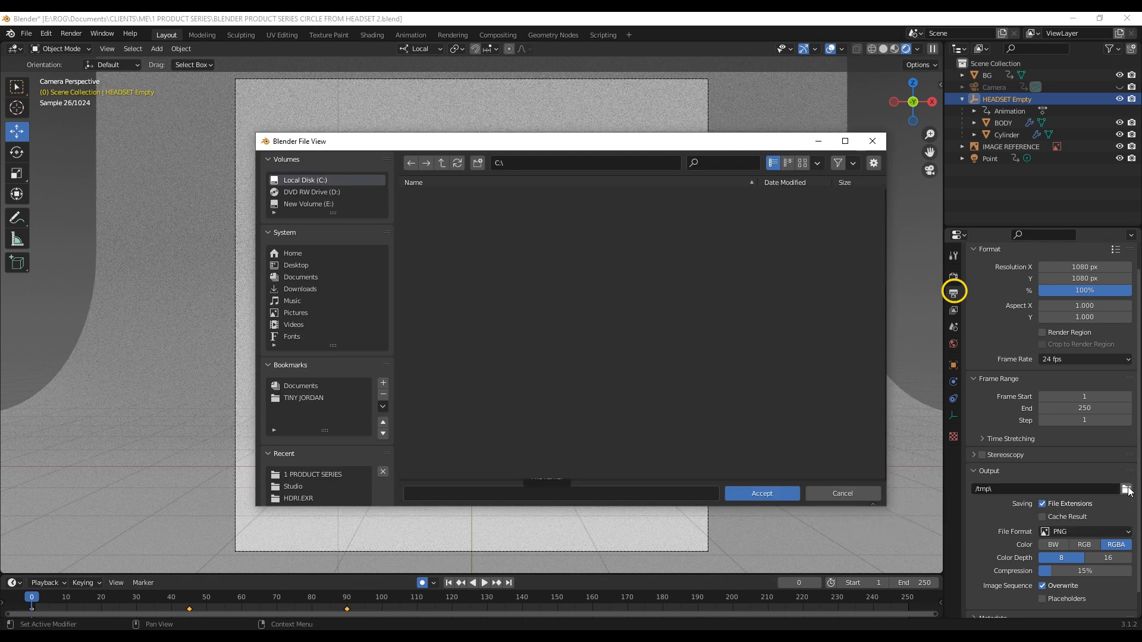
click(301, 474)
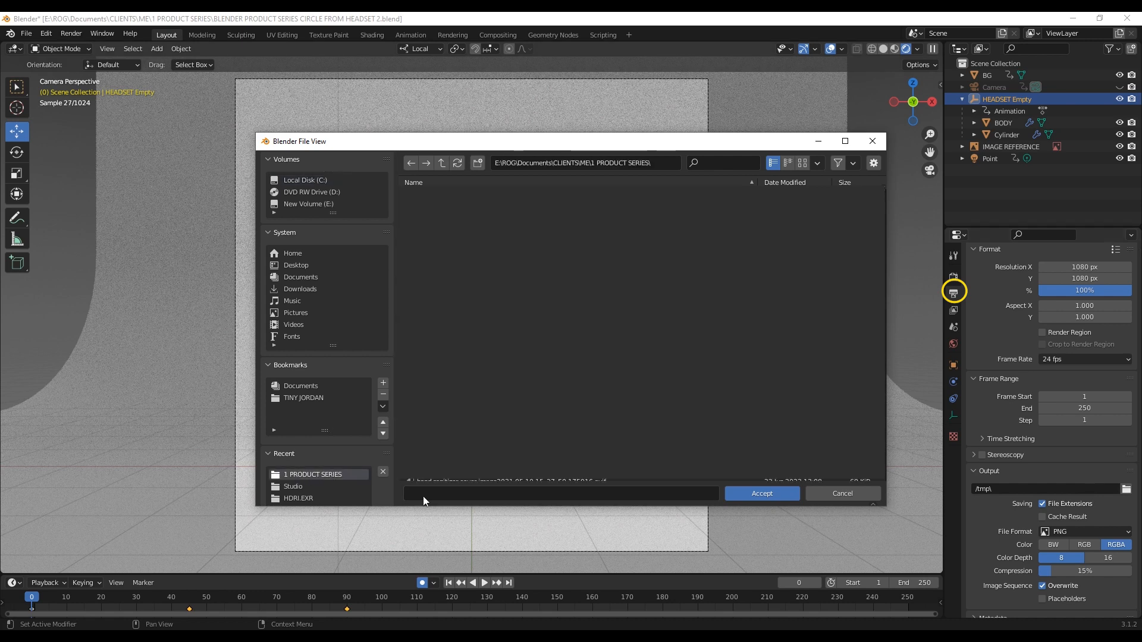
click(761, 494)
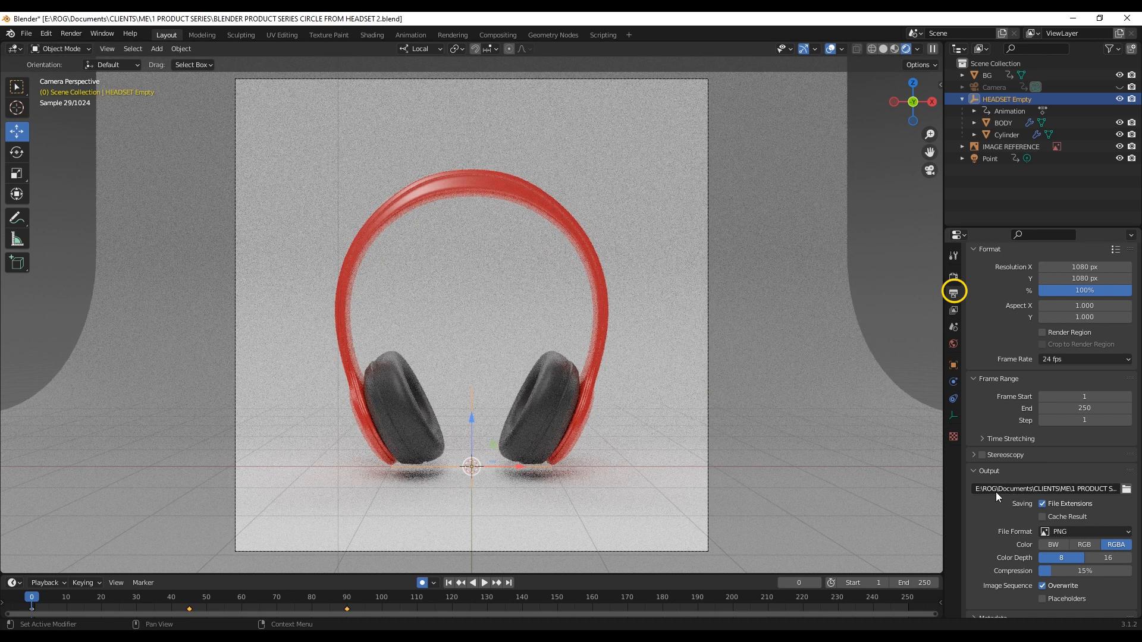
- Set the output file format to FFmpeg Video with an MPEG-4 container and choose the video output quality
click(1064, 532)
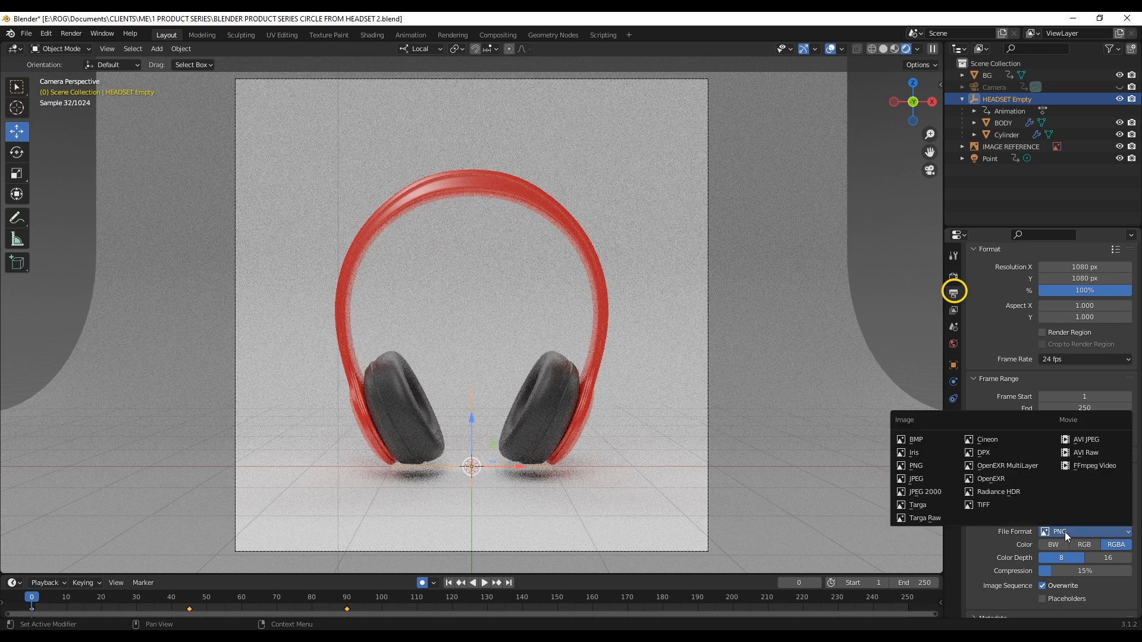
click(1090, 466)
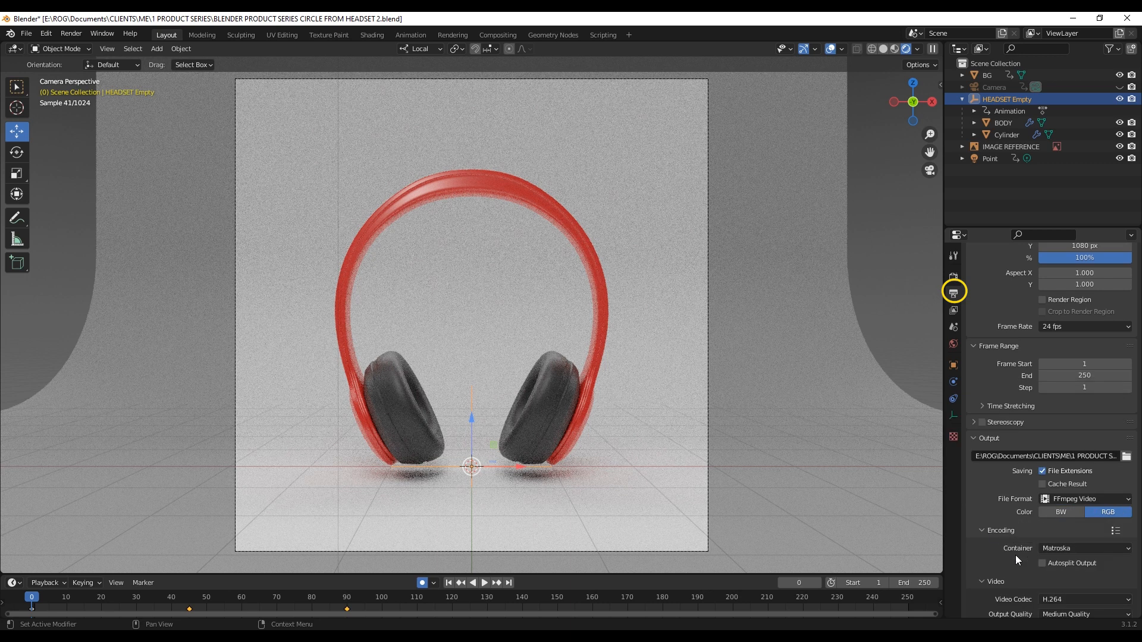
click(1055, 552)
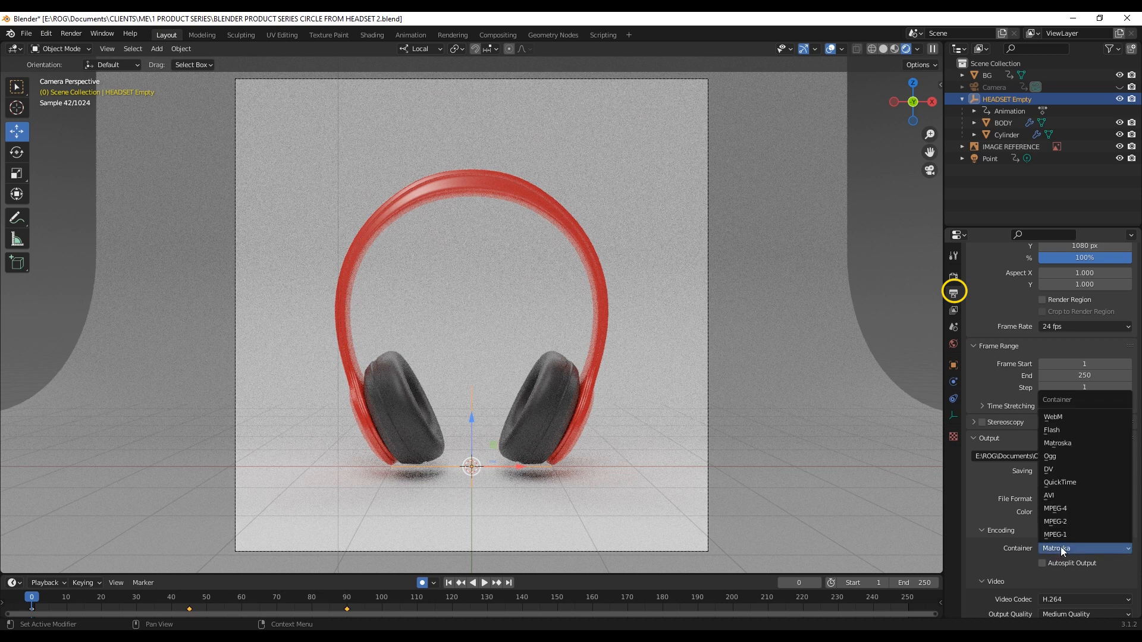
click(1072, 508)
scroll(1029, 498, down, 4)
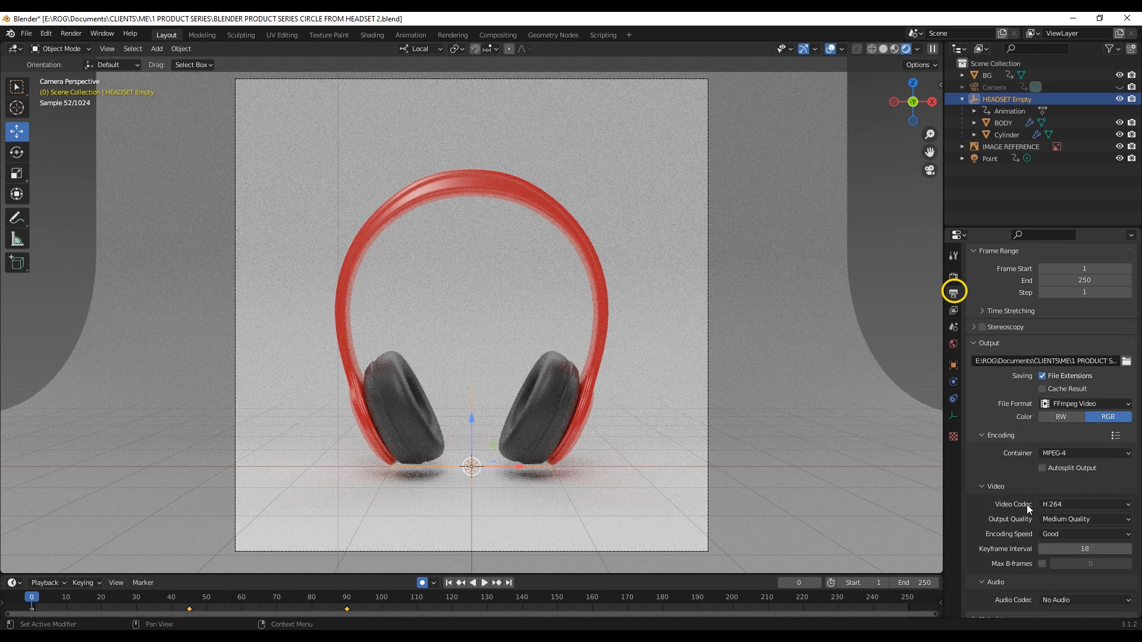
click(1054, 520)
click(1054, 467)
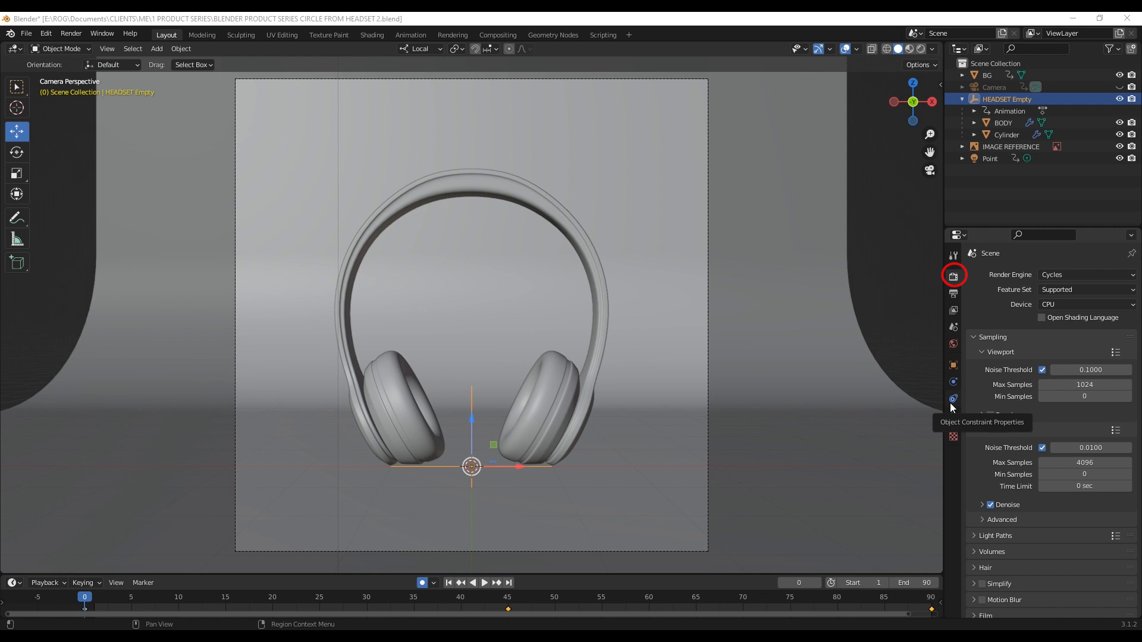
- Set the maximum render samples to 200 and render the animation
click(1089, 463)
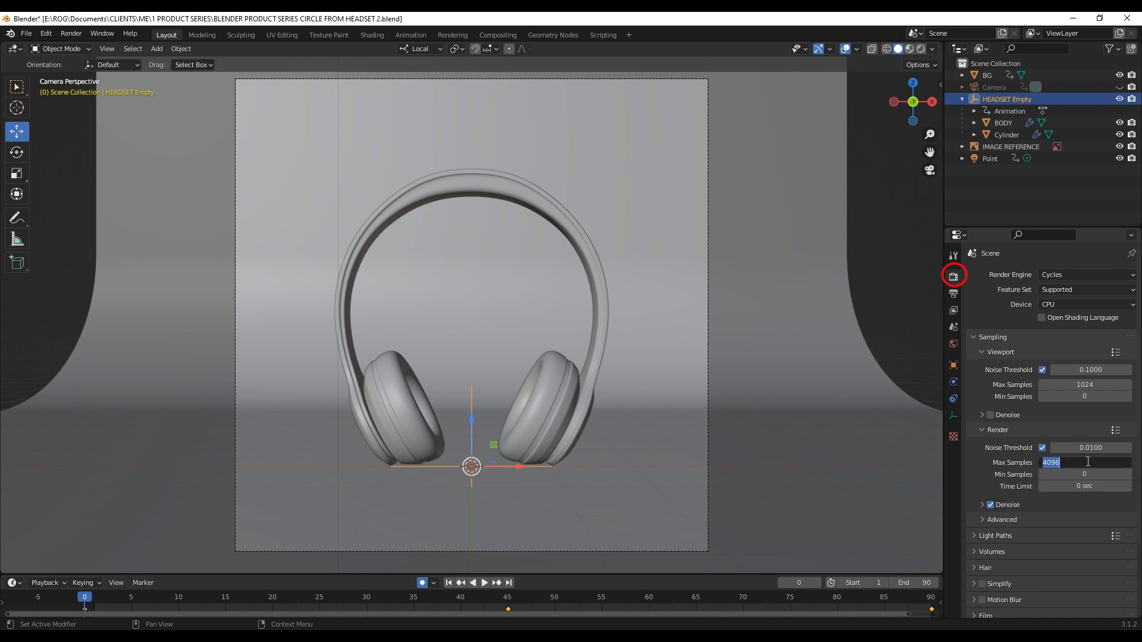
text(500)
key(Return)
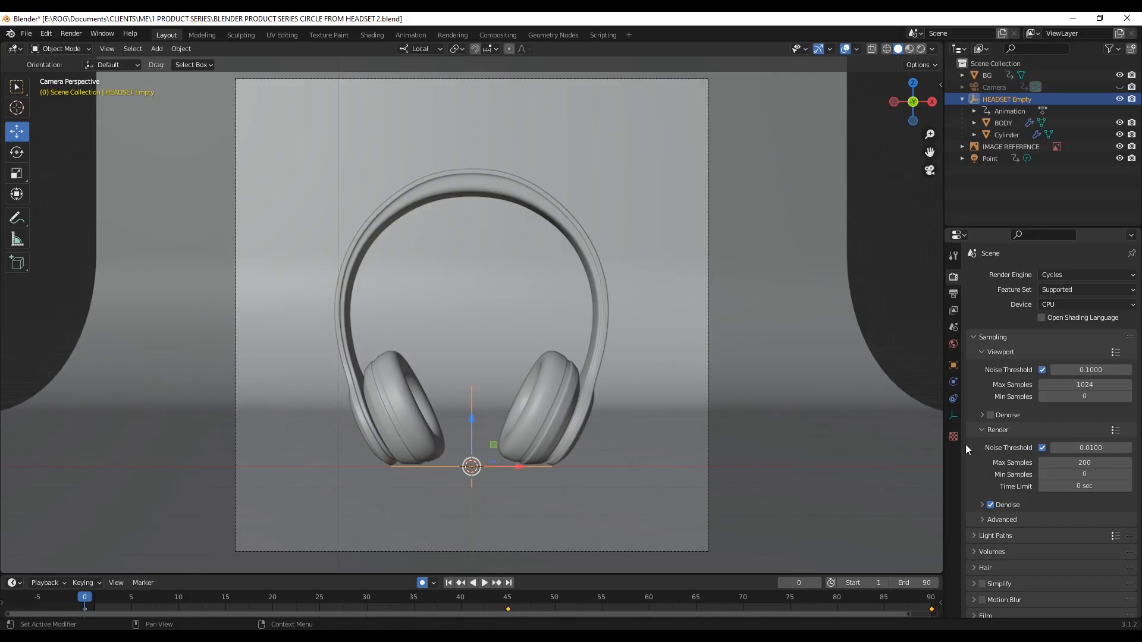
click(69, 34)
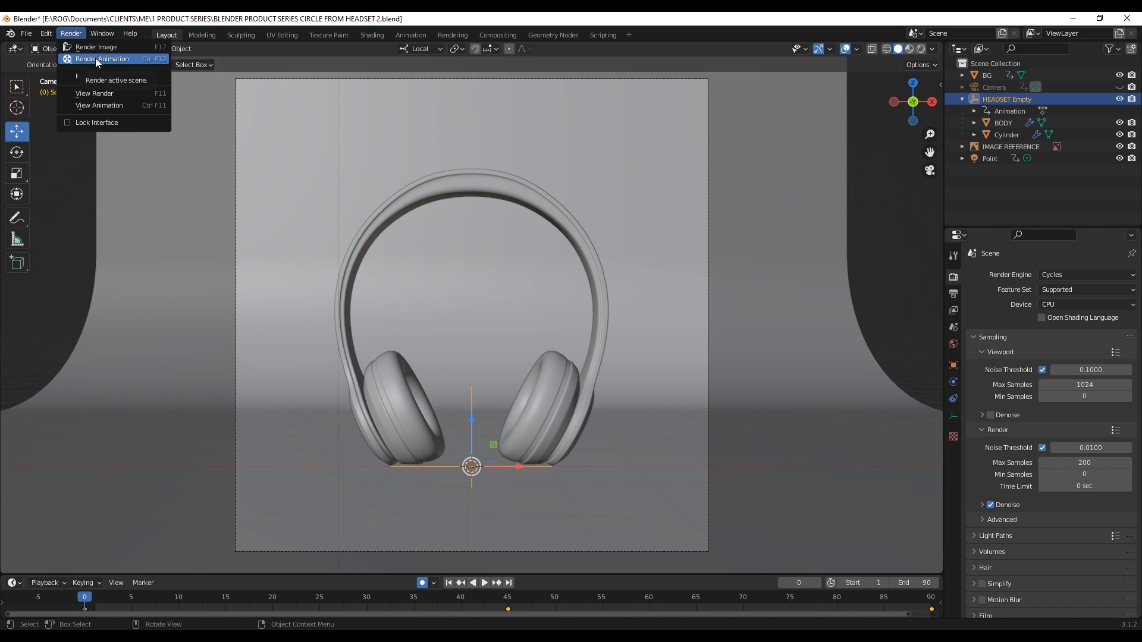
click(95, 59)
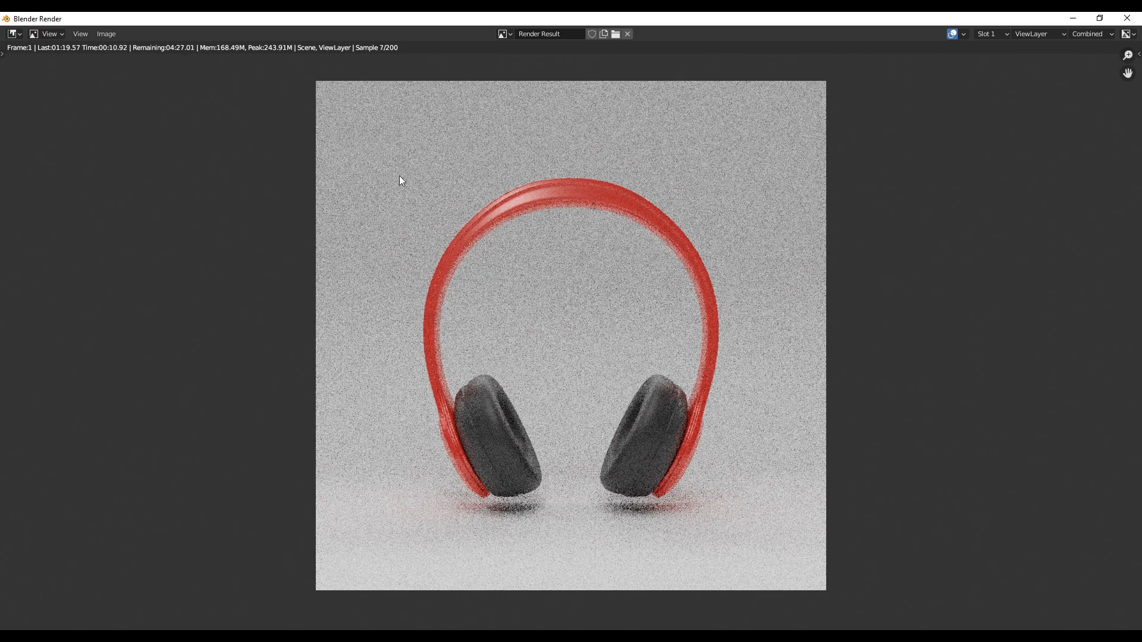